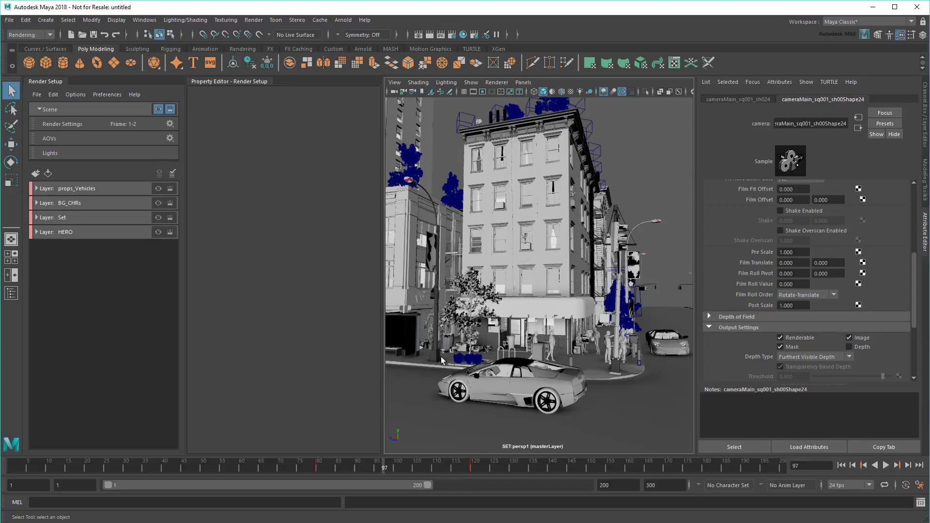
Step: Look through each shot camera in turn: sh002, sh010, sh024 and sh027
{"action": "left_click", "coordinate": [524, 82]}
{"action": "mouse_move", "coordinate": [557, 92]}
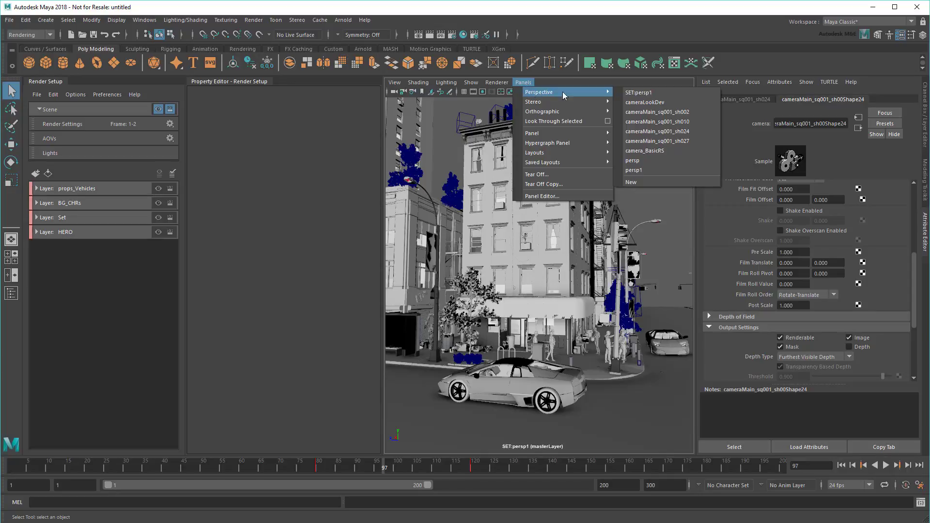
{"action": "left_click", "coordinate": [648, 115]}
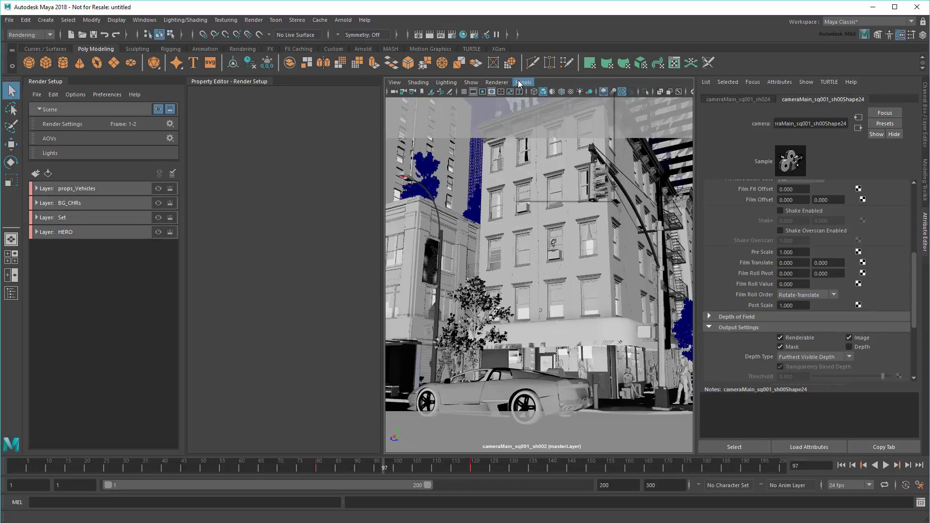
{"action": "left_click", "coordinate": [525, 83]}
{"action": "left_click", "coordinate": [651, 122]}
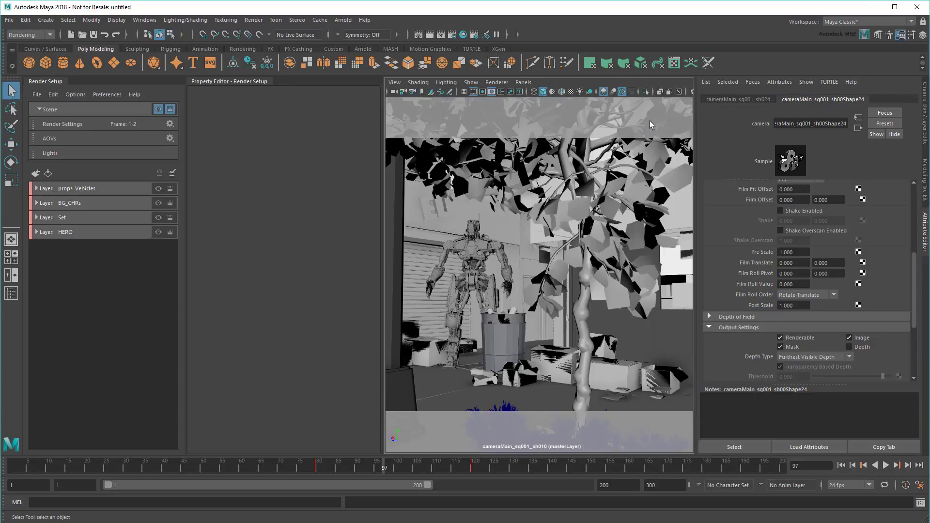
{"action": "left_click", "coordinate": [524, 82]}
{"action": "mouse_move", "coordinate": [557, 92]}
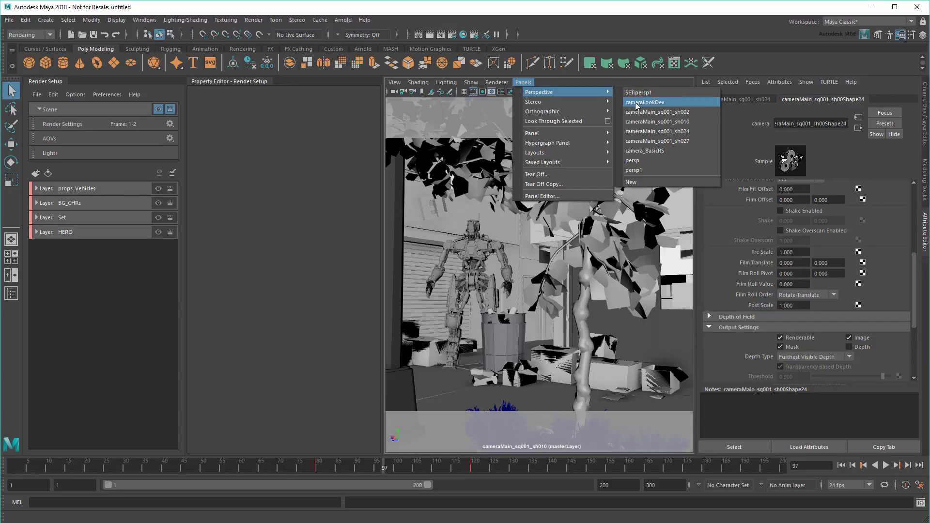
{"action": "left_click", "coordinate": [644, 132]}
{"action": "left_click", "coordinate": [524, 83]}
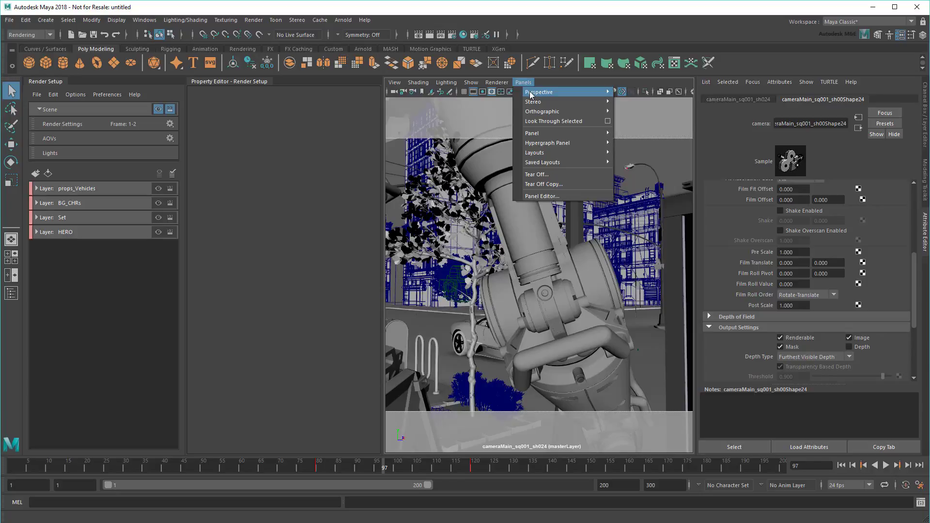
{"action": "left_click", "coordinate": [663, 144]}
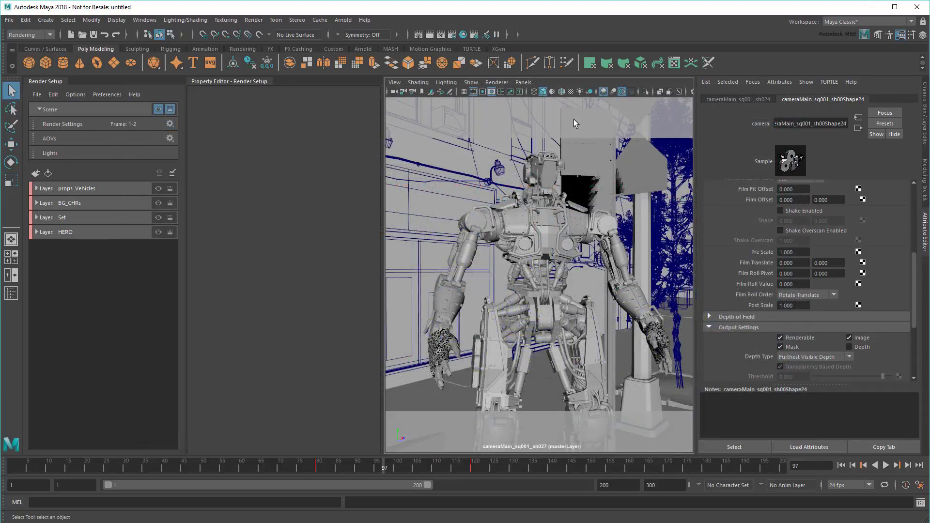
Step: Return to the sh002 camera and play the shot from frame 1, stopping at frame 116
{"action": "left_click", "coordinate": [523, 82]}
{"action": "mouse_move", "coordinate": [612, 92]}
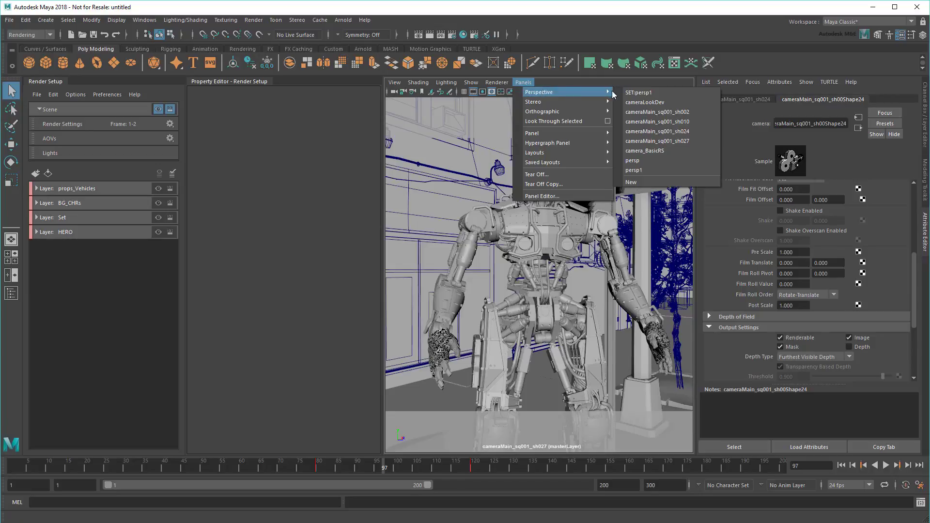
{"action": "left_click", "coordinate": [645, 113]}
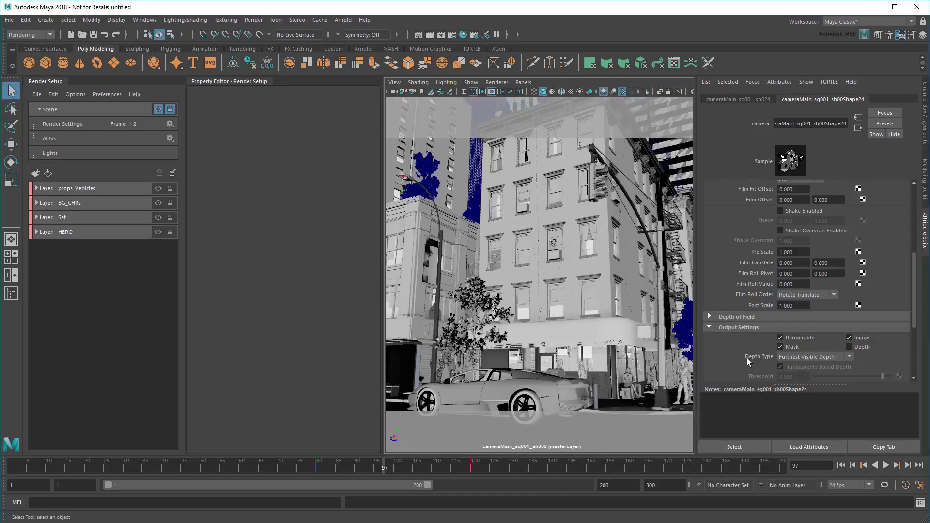
{"action": "left_click", "coordinate": [841, 465]}
{"action": "left_click", "coordinate": [886, 465]}
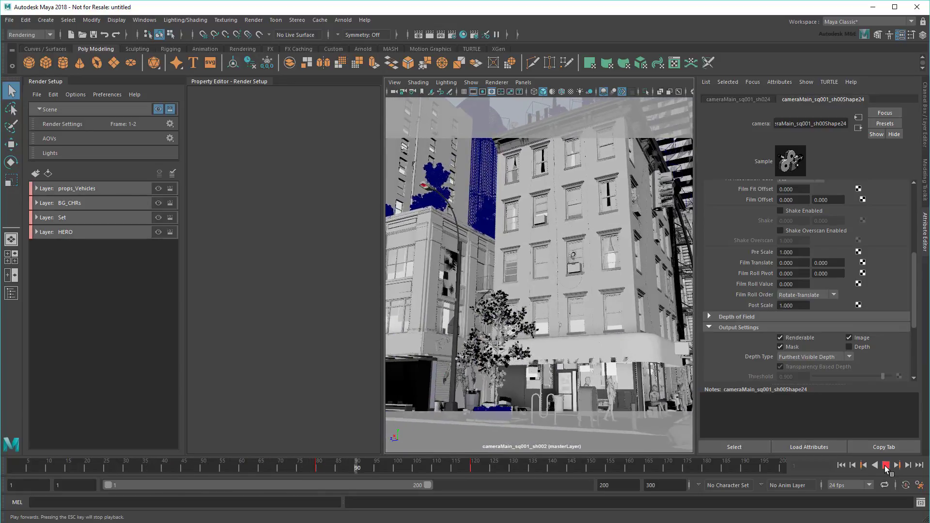
{"action": "left_click", "coordinate": [885, 465]}
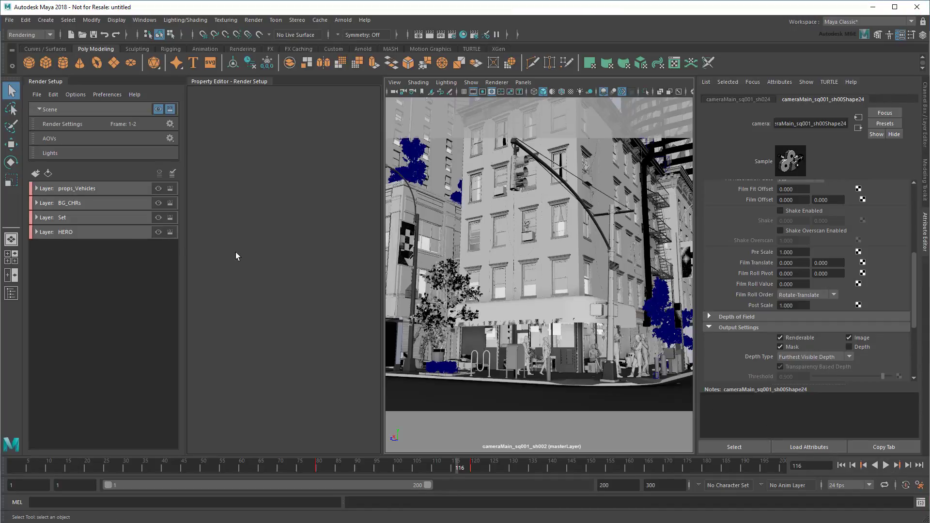
Step: Copy and paste the props_Vehicles layer, renaming the copy LGT_CheckPass_sq001_sh002
{"action": "left_click", "coordinate": [97, 190]}
{"action": "key", "text": "ctrl+c"}
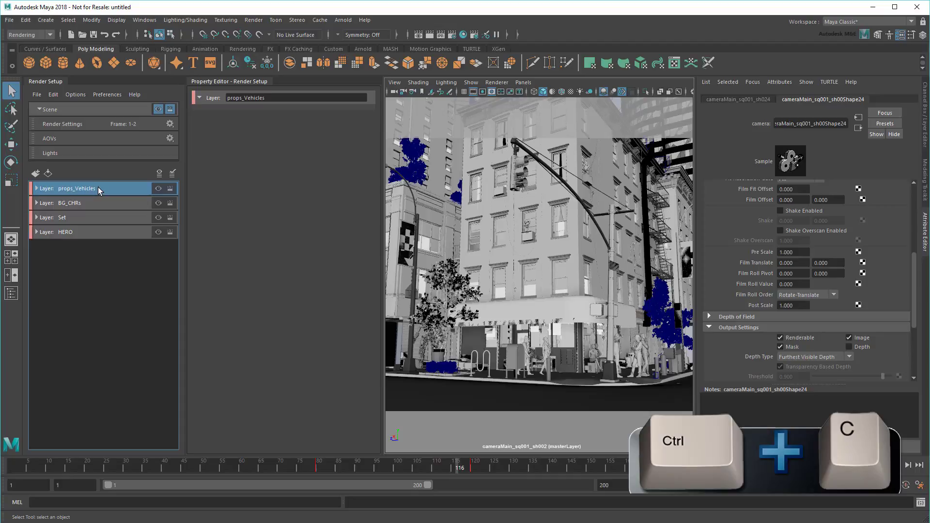
{"action": "left_click", "coordinate": [109, 283]}
{"action": "key", "text": "ctrl+v"}
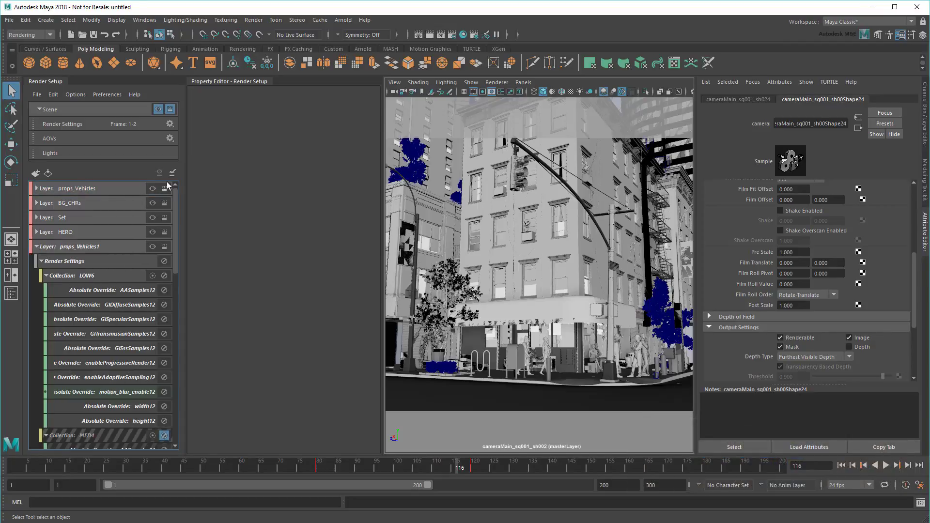
{"action": "left_click", "coordinate": [37, 246]}
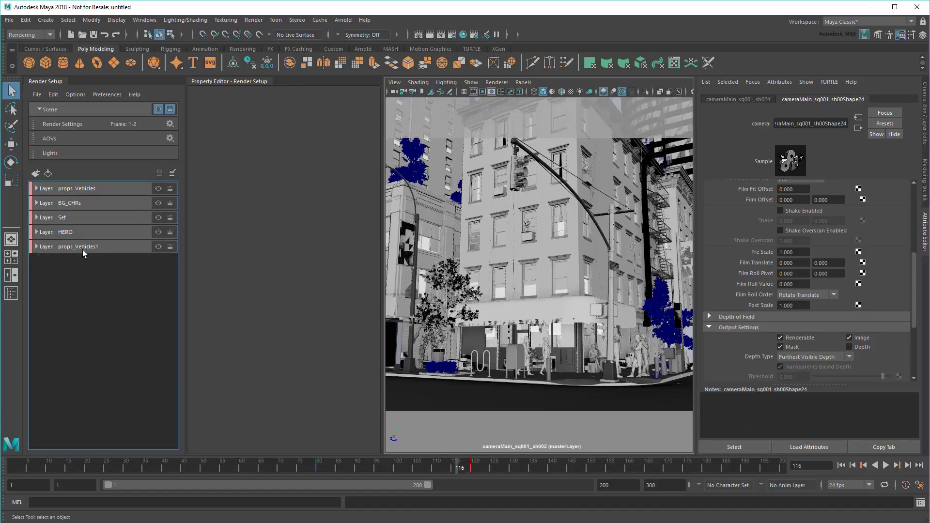
{"action": "double_click", "coordinate": [83, 247]}
{"action": "type", "text": "LGT_CheckPass_sq001_sh002"}
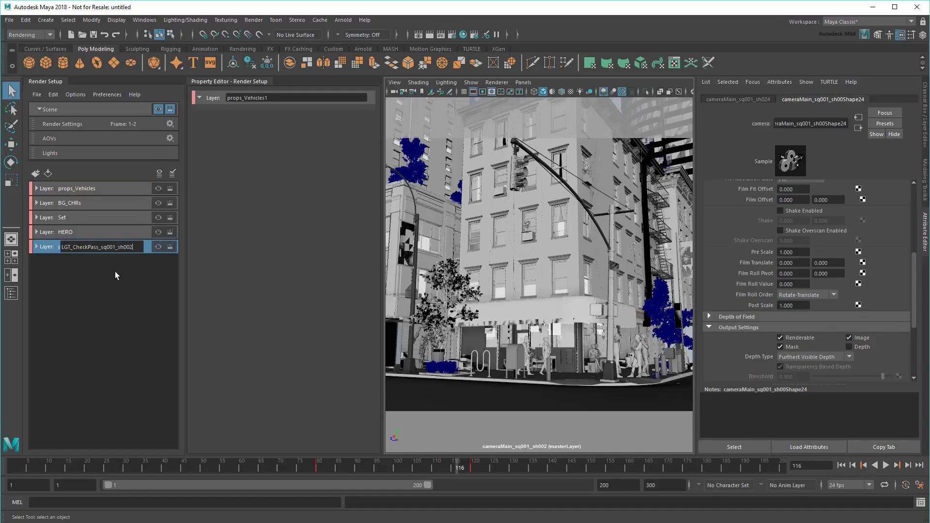
{"action": "key", "text": "Return"}
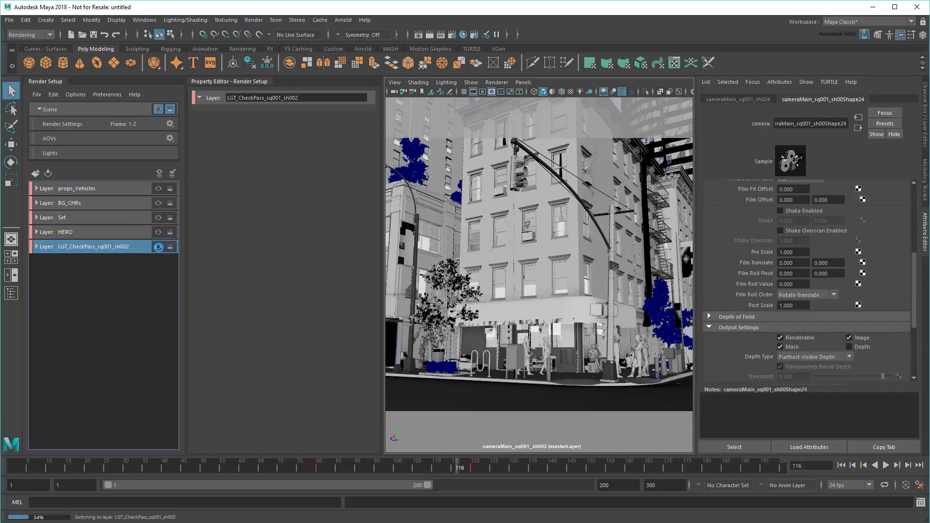
Step: Make LGT_CheckPass_sq001_sh002 the visible layer and filter the list to show only it
{"action": "left_click", "coordinate": [158, 247]}
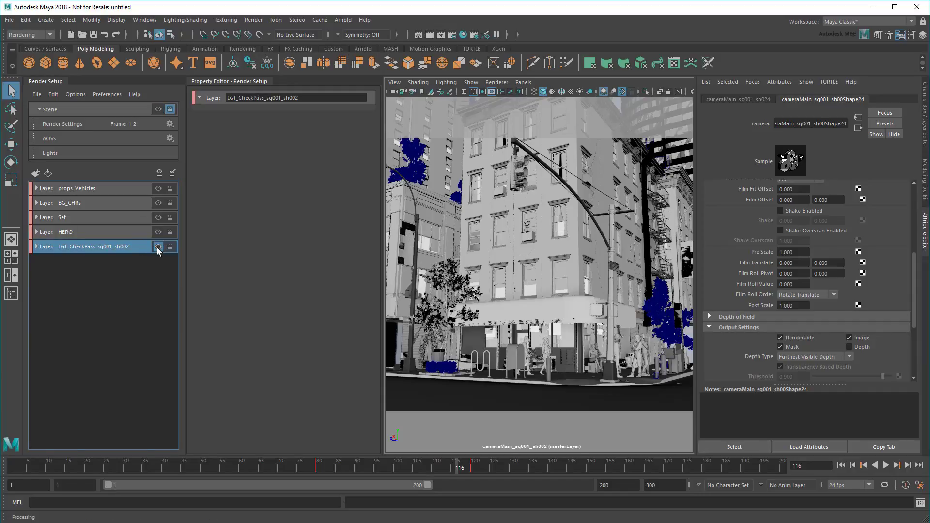
{"action": "left_click", "coordinate": [160, 173]}
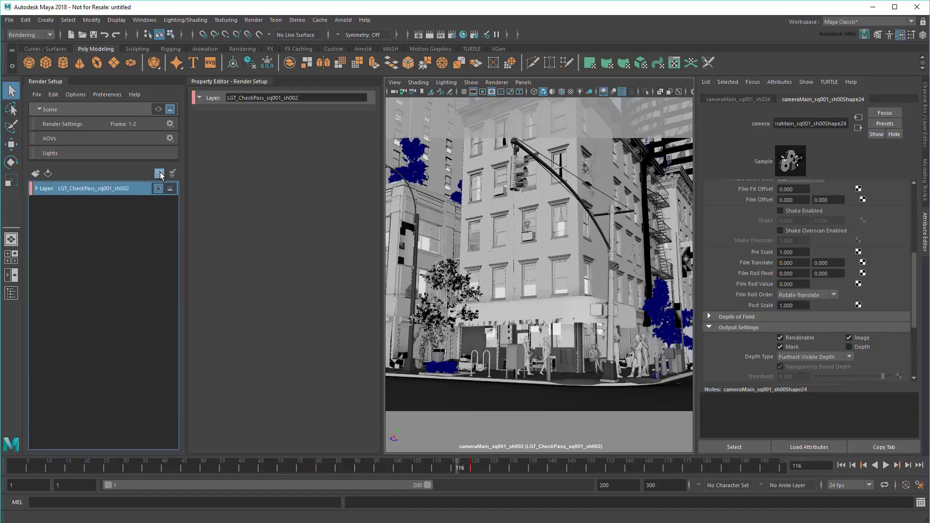
{"action": "left_click", "coordinate": [36, 188]}
{"action": "left_click", "coordinate": [42, 202]}
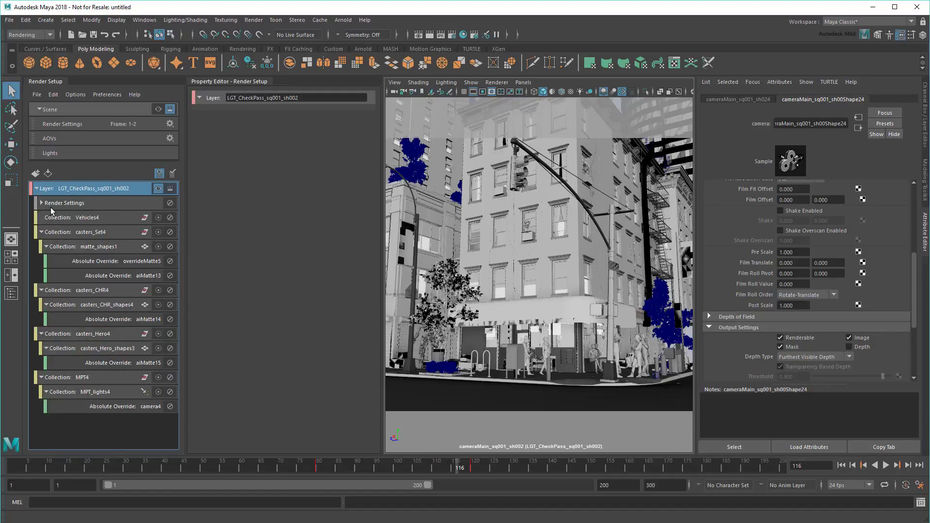
Step: Delete the matte_shapes1, casters_CHR_shapes4 and casters_Hero_shapes3 sub-collections
{"action": "left_click", "coordinate": [101, 245]}
{"action": "key", "text": "Delete"}
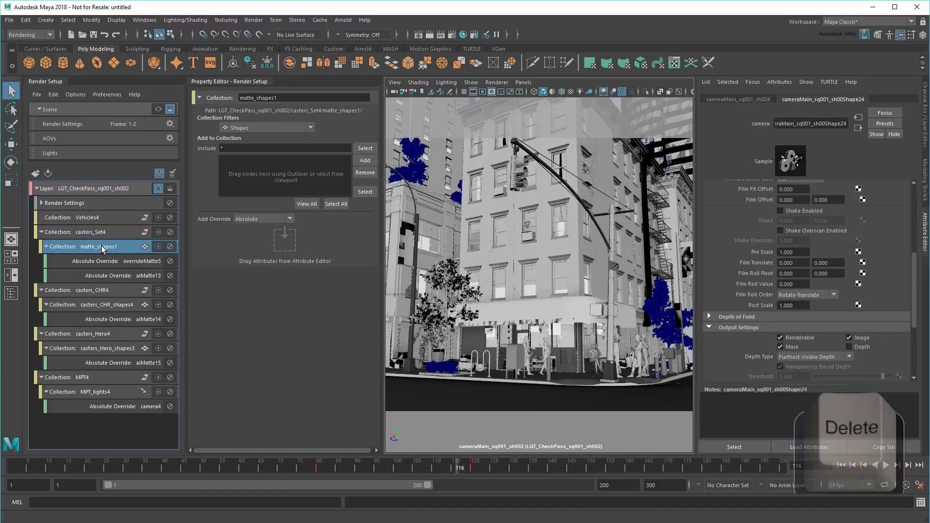
{"action": "left_click", "coordinate": [107, 262]}
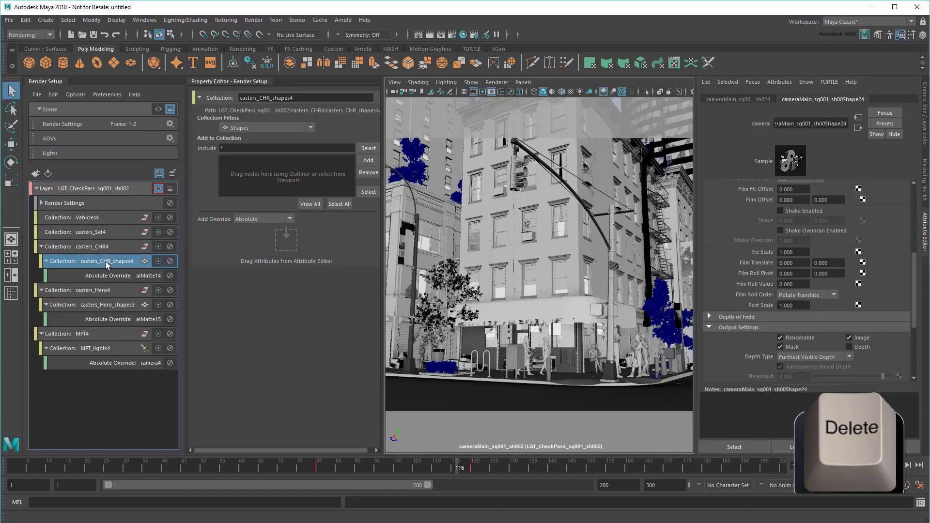
{"action": "key", "text": "Delete"}
{"action": "left_click", "coordinate": [109, 277]}
{"action": "key", "text": "Delete"}
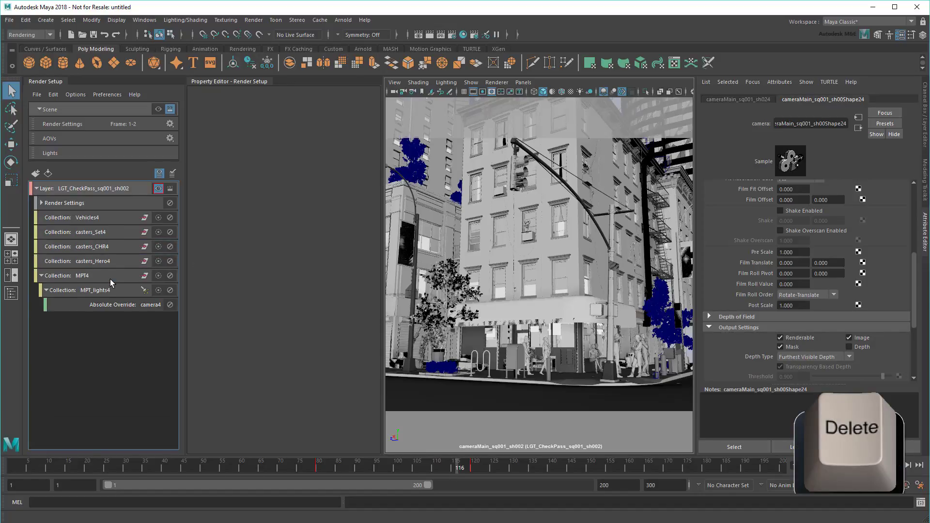
{"action": "left_click", "coordinate": [42, 276]}
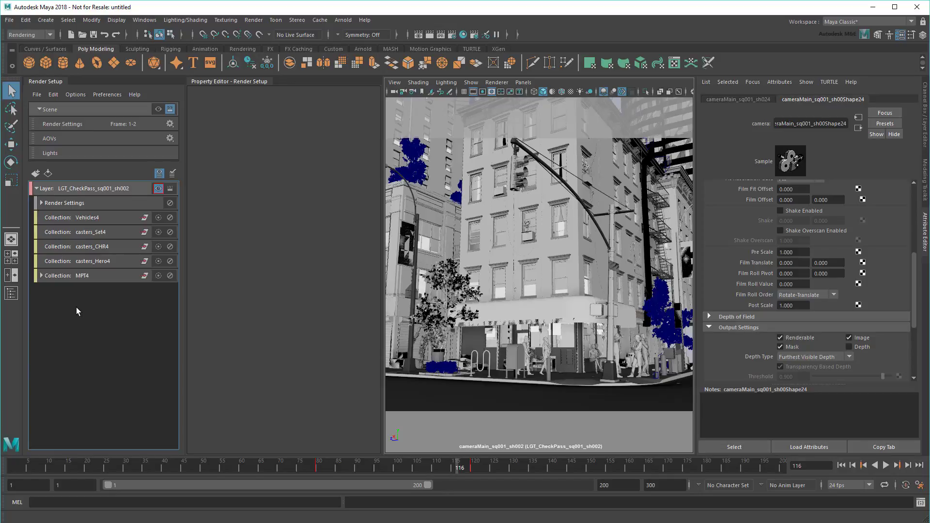
Step: Apply the SetRenderableCameras user template to the layer, inspect its collections, and show the Outliner
{"action": "right_click", "coordinate": [83, 190]}
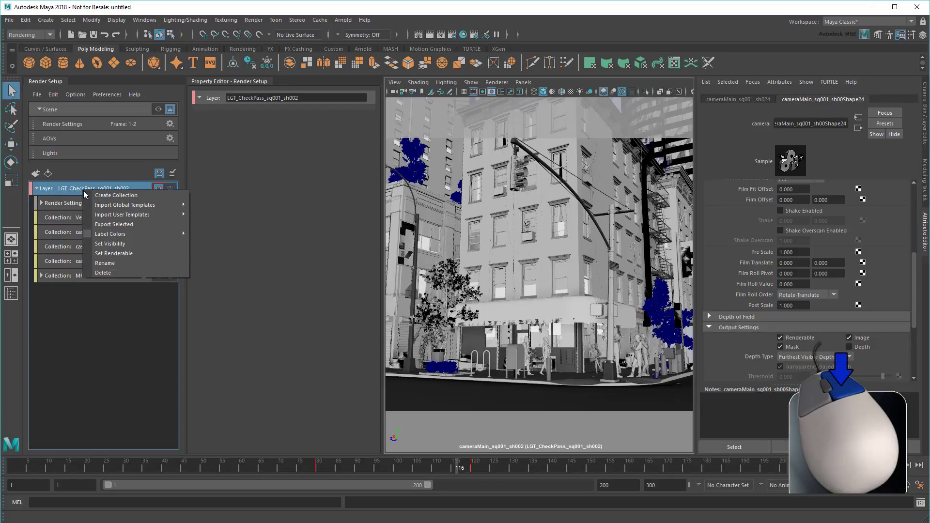
{"action": "mouse_move", "coordinate": [141, 215]}
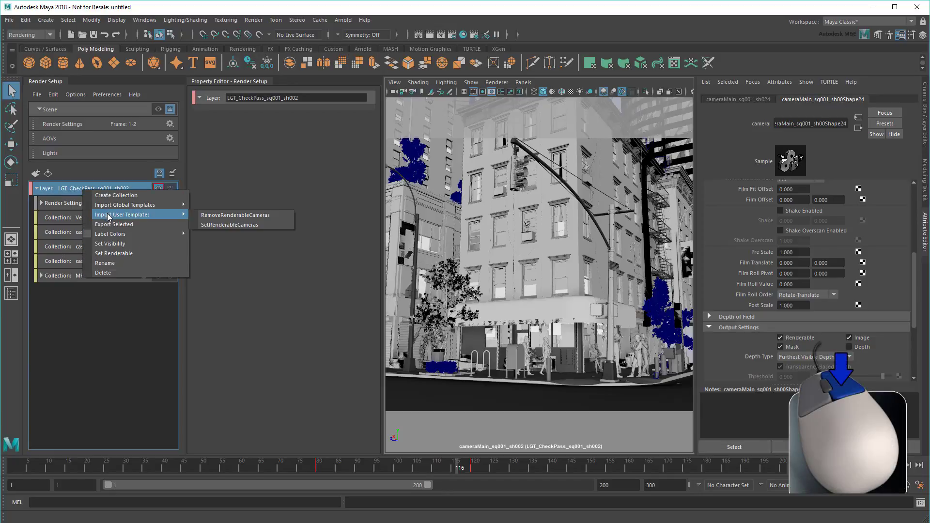
{"action": "left_click", "coordinate": [275, 225]}
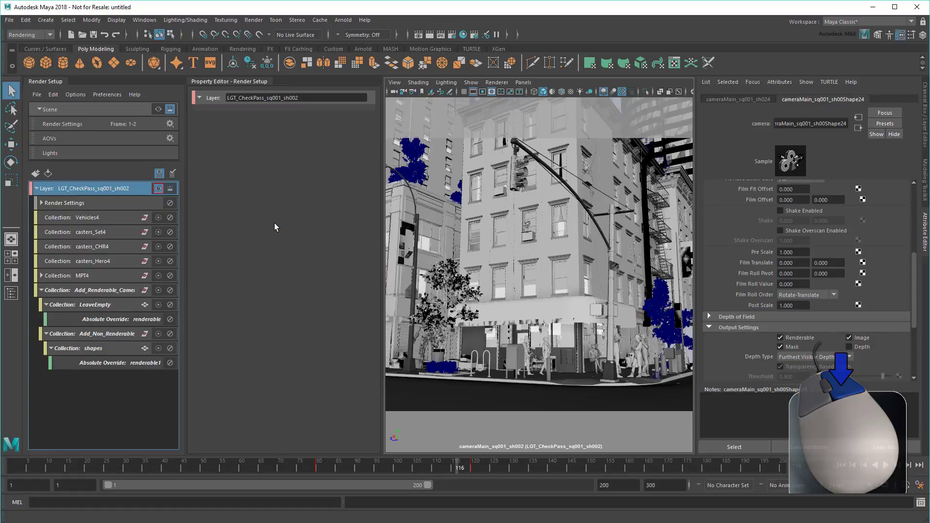
{"action": "left_click", "coordinate": [123, 320]}
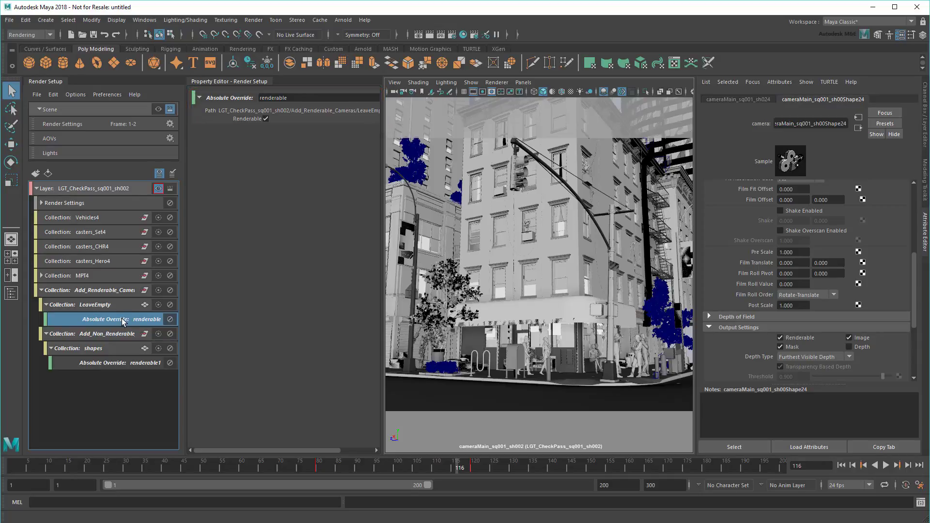
{"action": "left_click", "coordinate": [116, 292]}
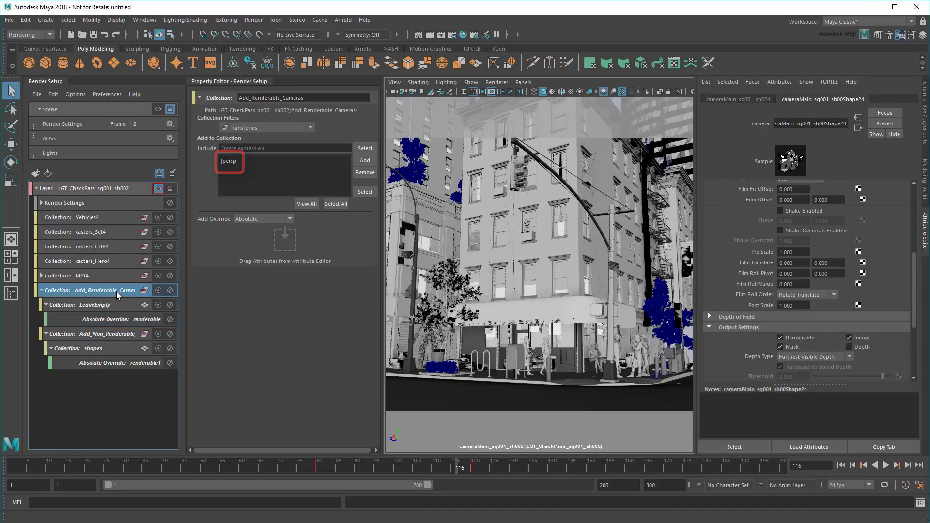
{"action": "left_click", "coordinate": [11, 293]}
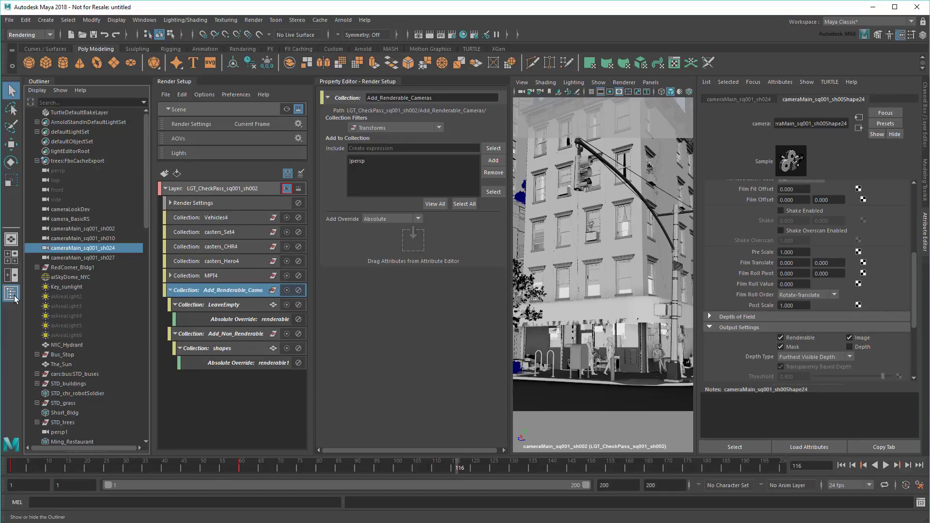
Step: Add the four cameraMain shot cameras to the Add_Renderable_Cameras collection
{"action": "left_click", "coordinate": [92, 229]}
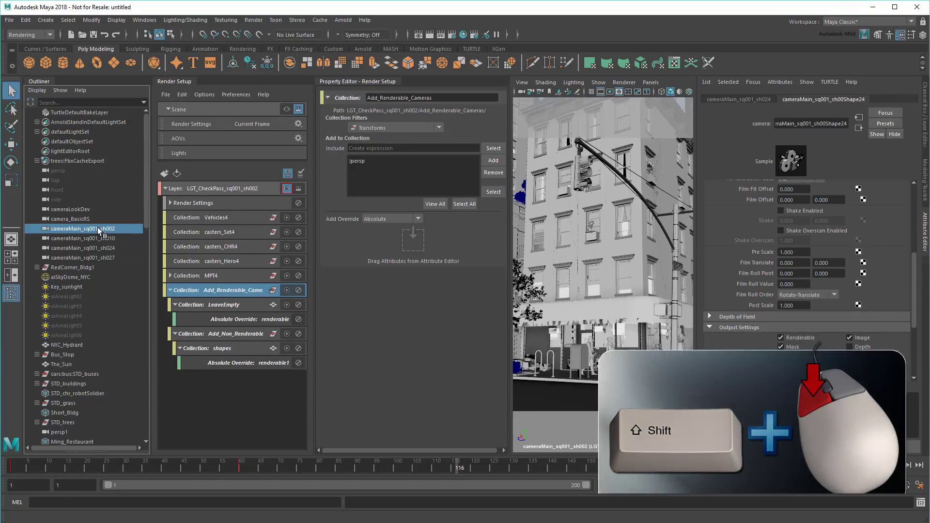
{"action": "left_click", "coordinate": [100, 258], "text": "shift"}
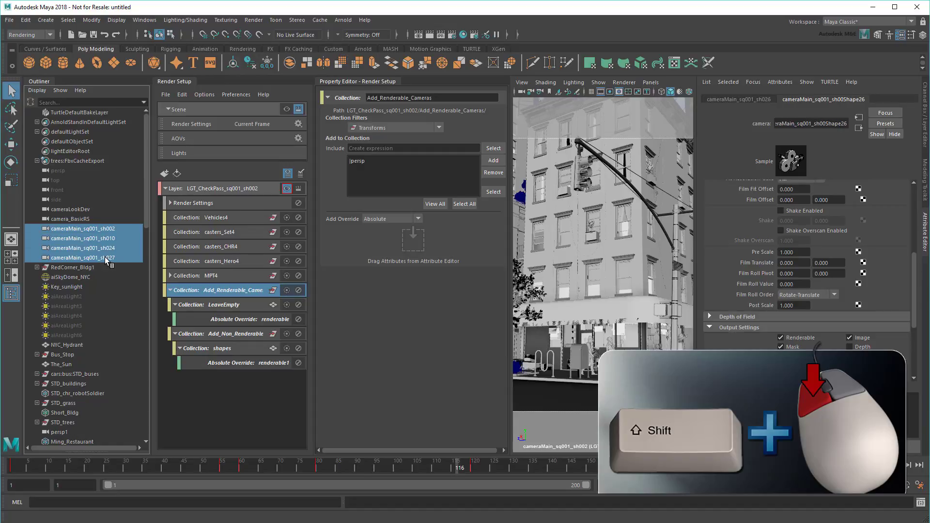
{"action": "left_click", "coordinate": [488, 162]}
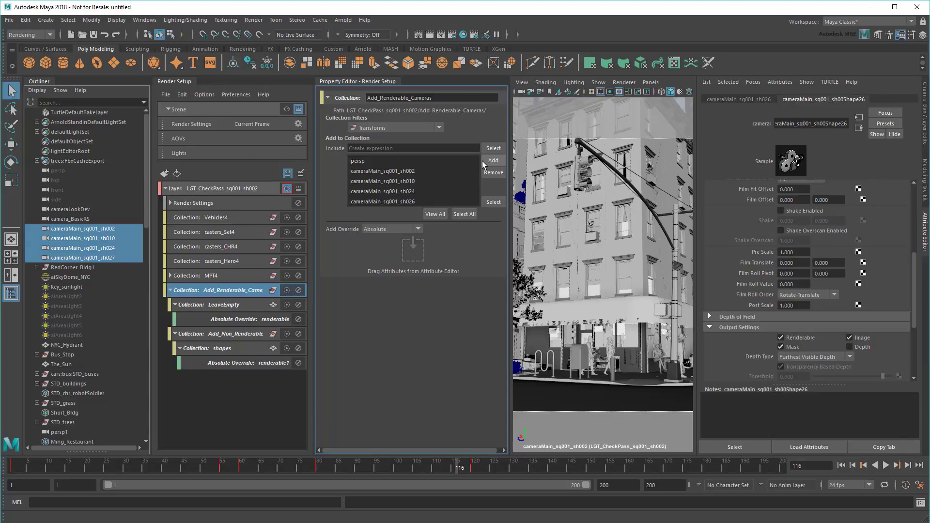
Step: Add the sh010, sh024 and sh026 cameras to the Add_Non_Renderable_Cameras collection
{"action": "left_click", "coordinate": [257, 336]}
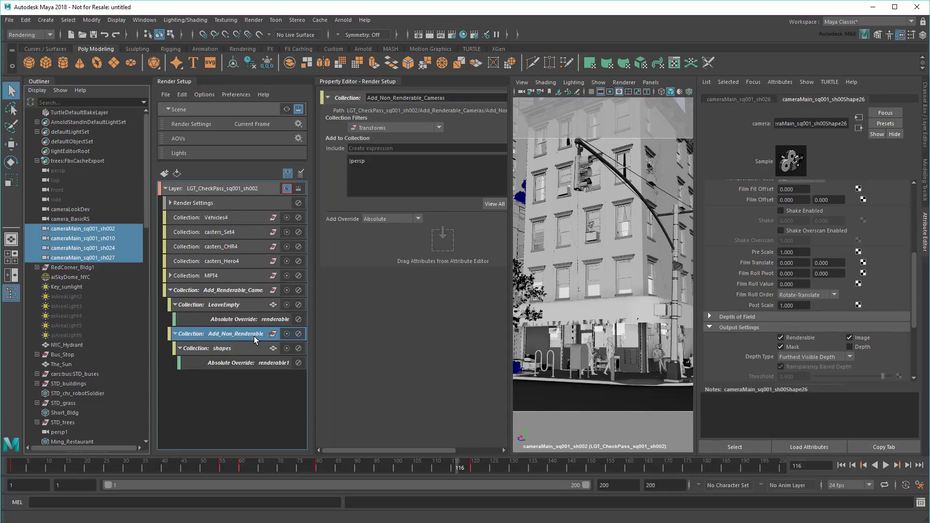
{"action": "left_click", "coordinate": [112, 229], "text": "ctrl"}
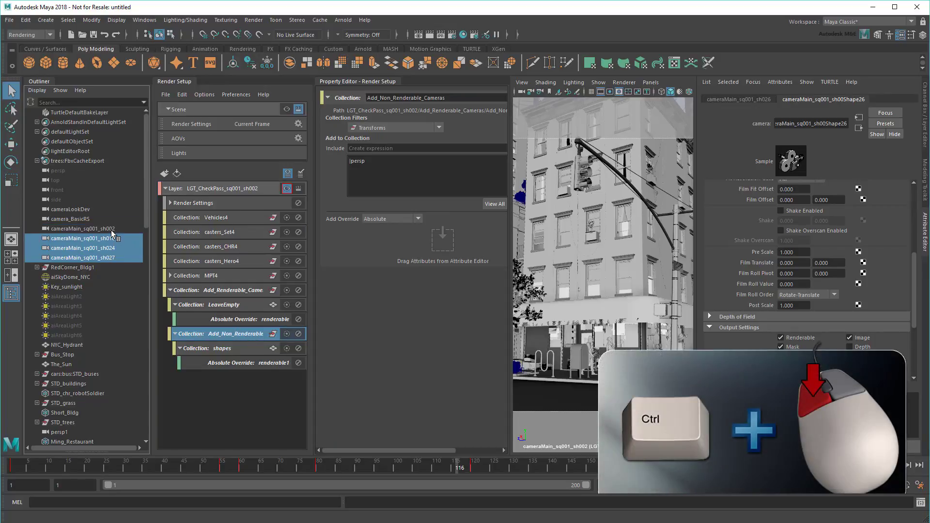
{"action": "left_click_drag", "start_coordinate": [506, 251], "coordinate": [568, 253]}
{"action": "left_click", "coordinate": [554, 164]}
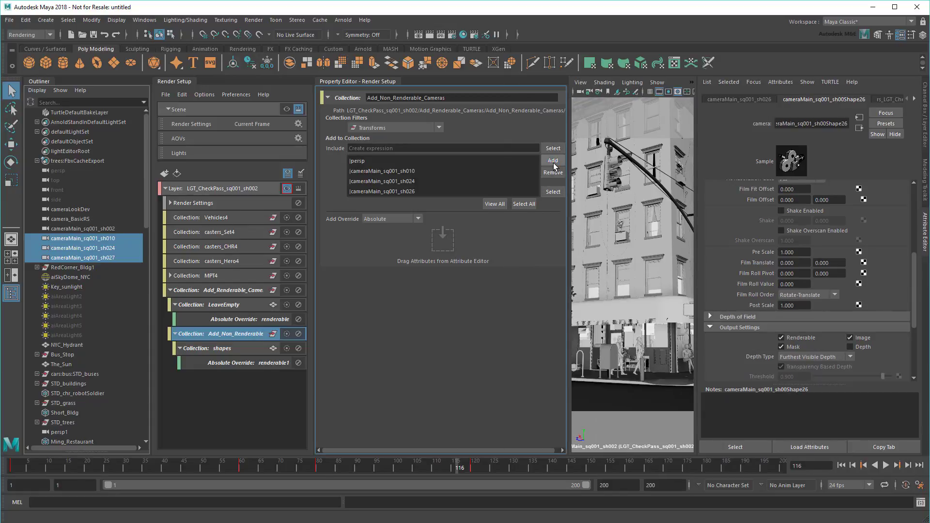
Step: Make the check-pass layer visible and confirm only the sh002 camera remains renderable
{"action": "left_click", "coordinate": [286, 189]}
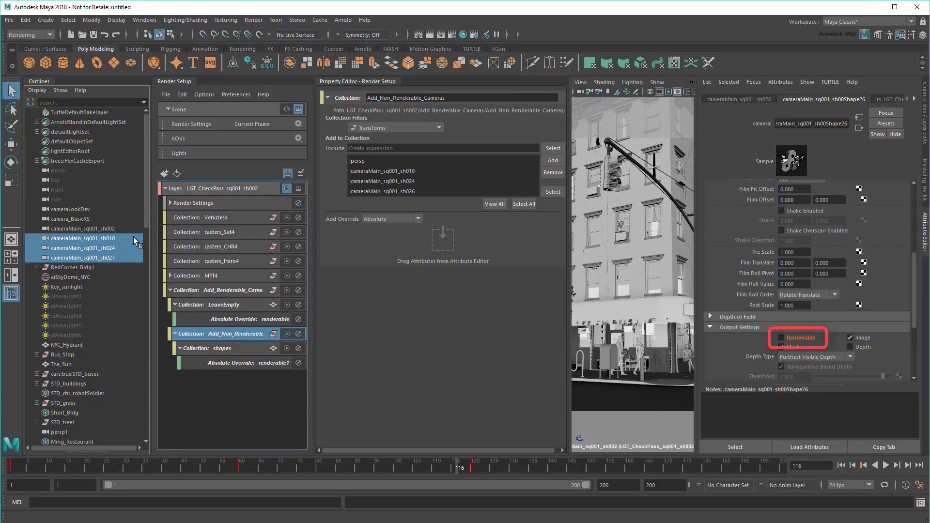
{"action": "left_click", "coordinate": [114, 238]}
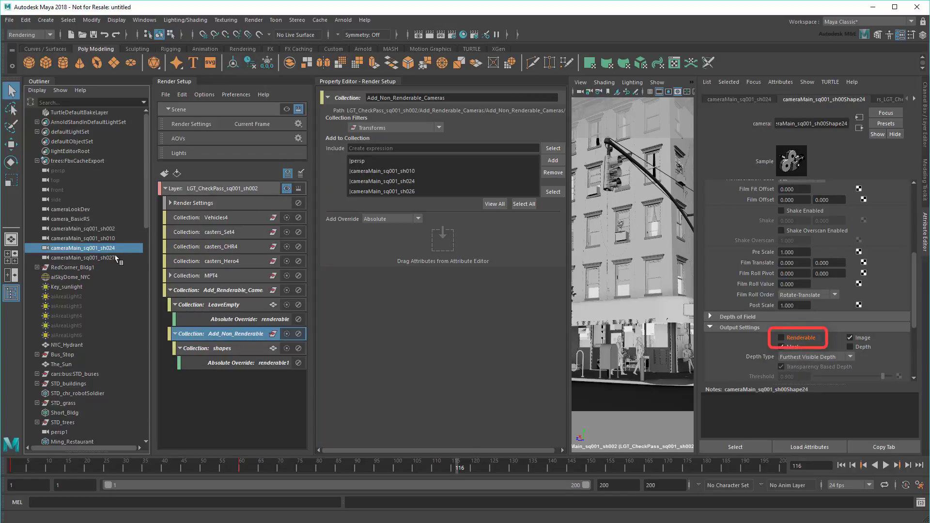
{"action": "left_click", "coordinate": [114, 258]}
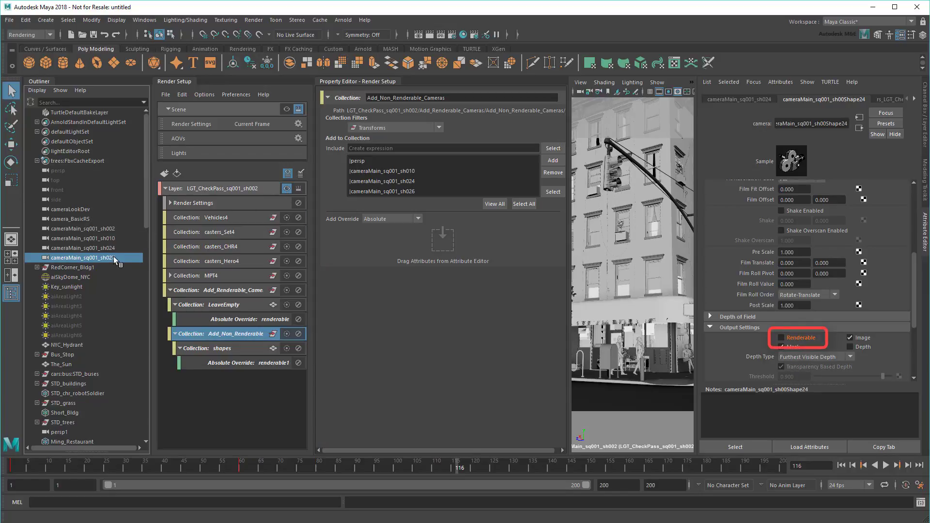
{"action": "left_click", "coordinate": [111, 228]}
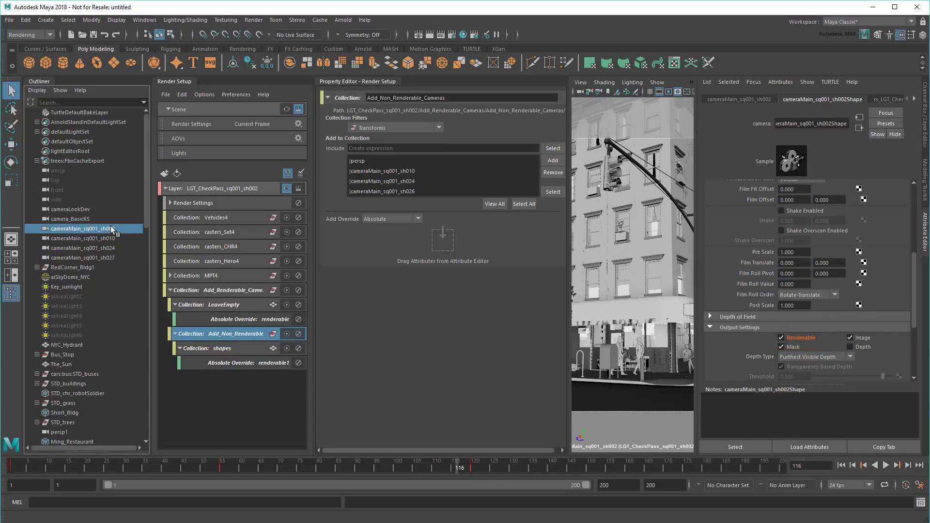
Step: Create an Arnold area light and rename aiAreaLight1 to Hero_Fill in the Outliner
{"action": "left_click", "coordinate": [346, 83]}
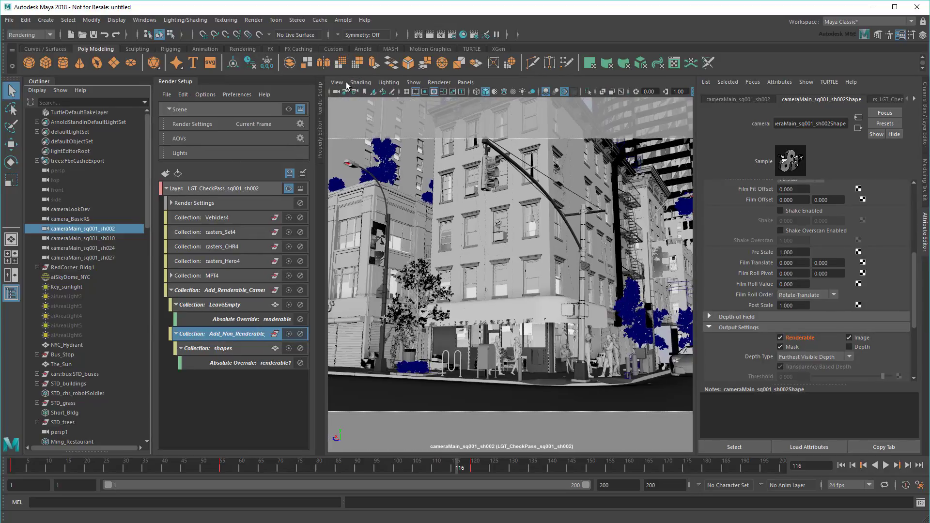
{"action": "left_click", "coordinate": [343, 20]}
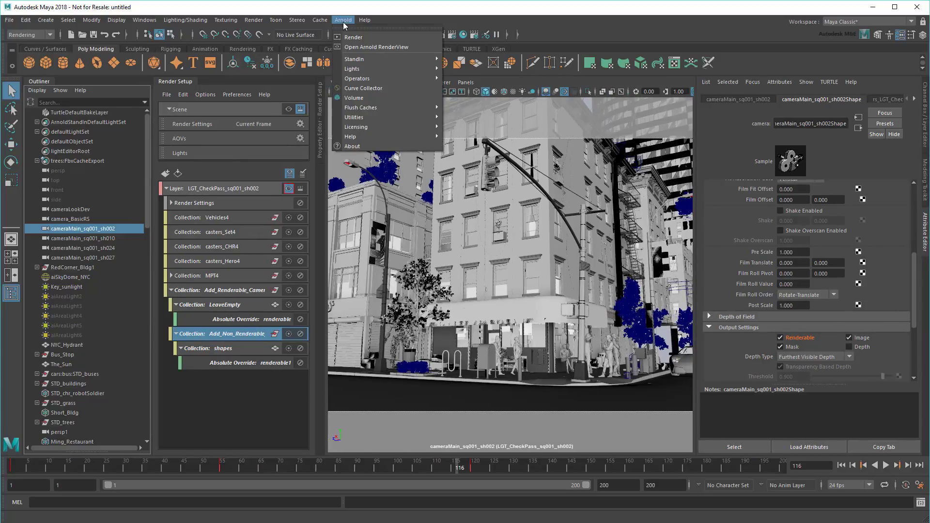
{"action": "mouse_move", "coordinate": [365, 71]}
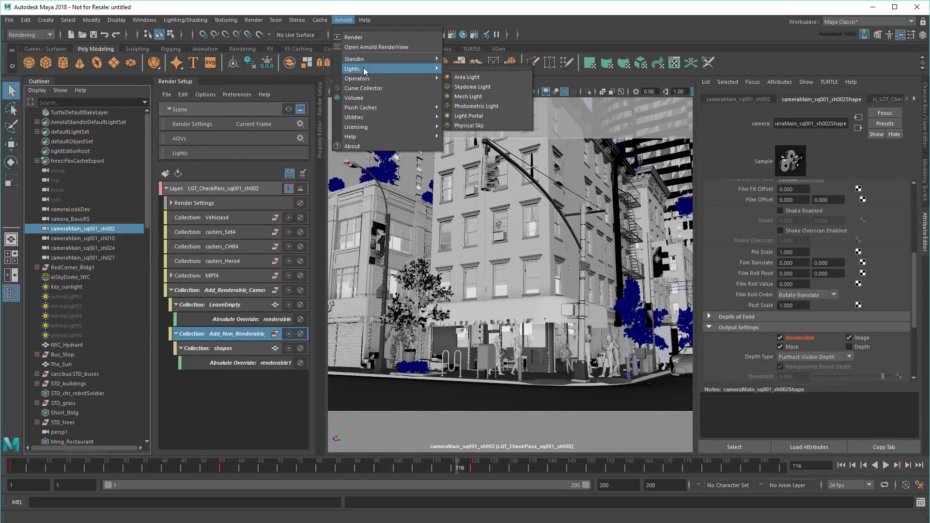
{"action": "left_click", "coordinate": [464, 76]}
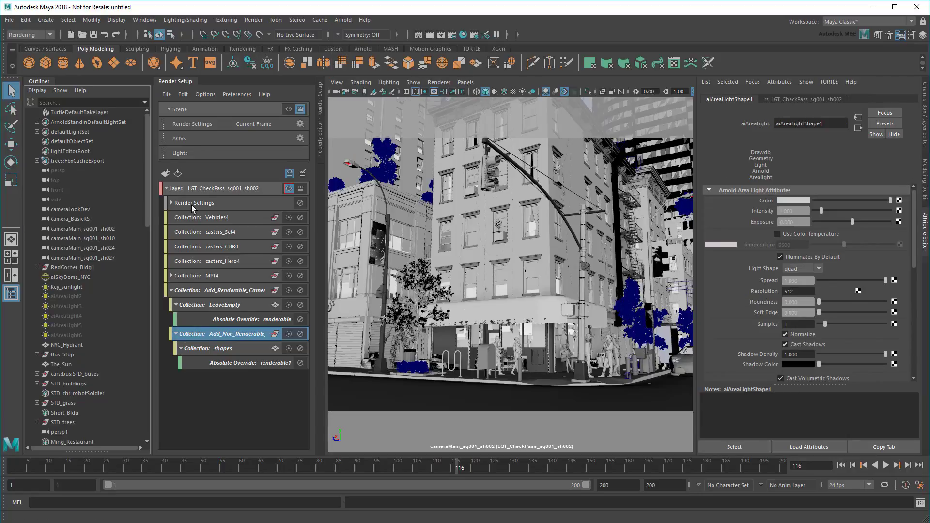
{"action": "left_click_drag", "start_coordinate": [147, 201], "coordinate": [149, 397]}
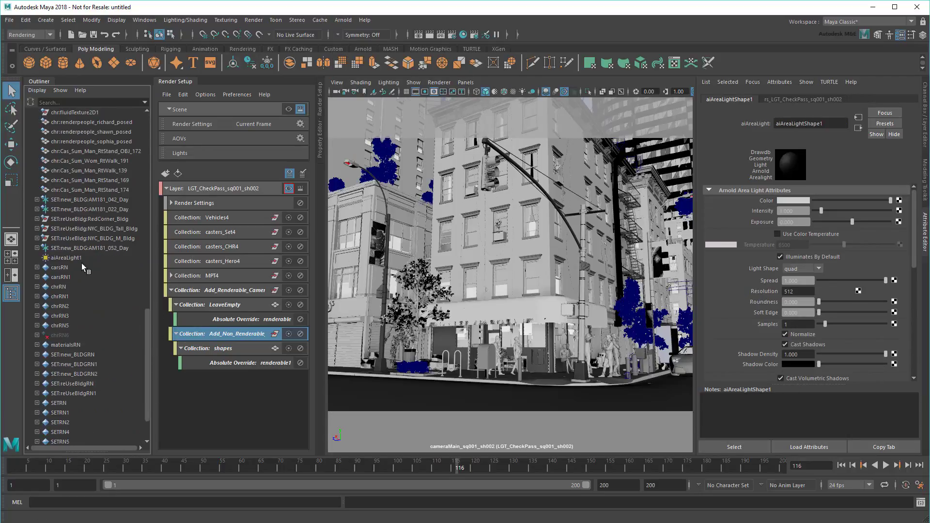
{"action": "double_click", "coordinate": [78, 258]}
{"action": "type", "text": "Hero"}
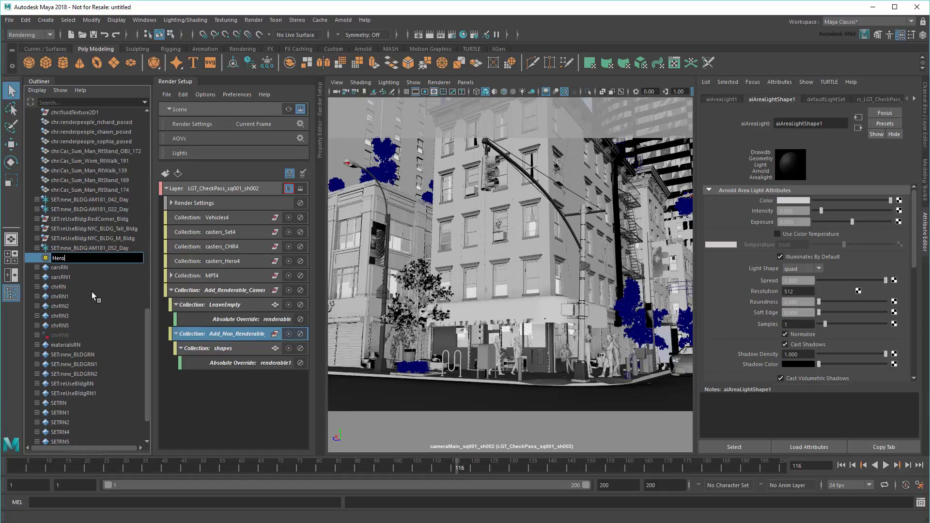
{"action": "type", "text": "_Fill"}
{"action": "key", "text": "Return"}
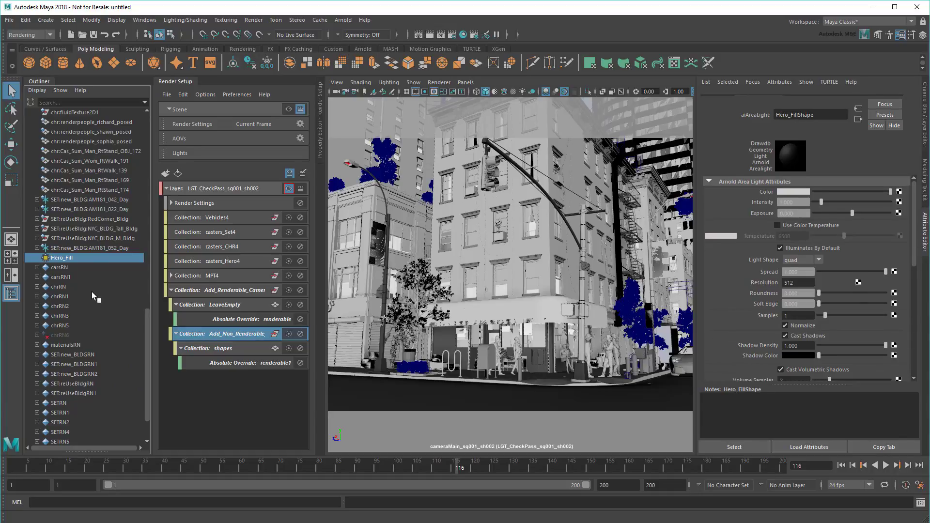
{"action": "scroll", "coordinate": [93, 156], "scroll_direction": "up", "scroll_amount": 12}
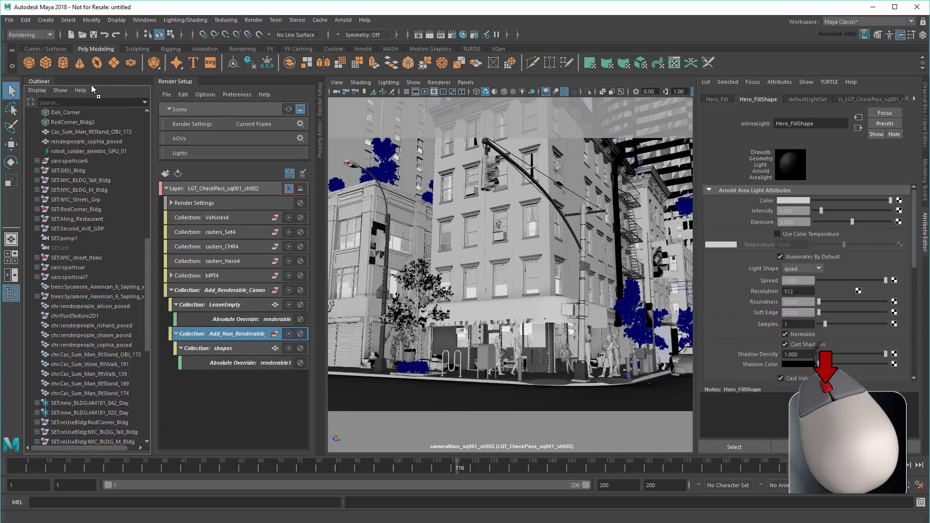
{"action": "scroll", "coordinate": [93, 156], "scroll_direction": "up", "scroll_amount": 1}
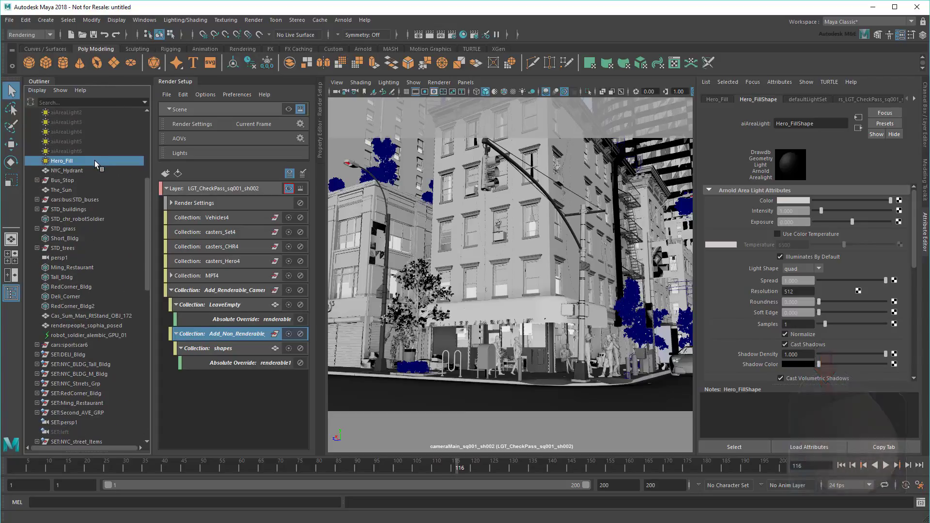
Step: At frame 1, look through Hero_Fill and frame robot_soldier_alembic_GPU_01 in the view
{"action": "left_click", "coordinate": [841, 465]}
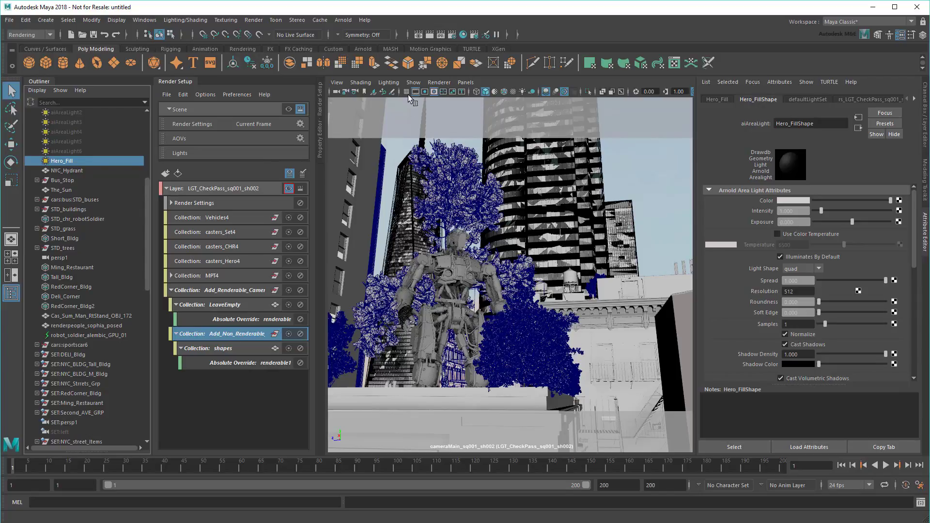
{"action": "left_click", "coordinate": [463, 84]}
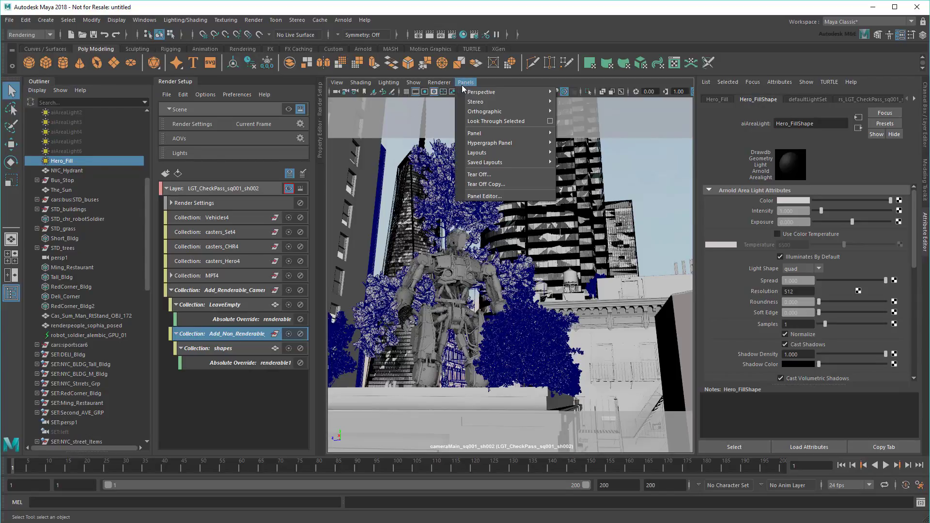
{"action": "left_click", "coordinate": [489, 121]}
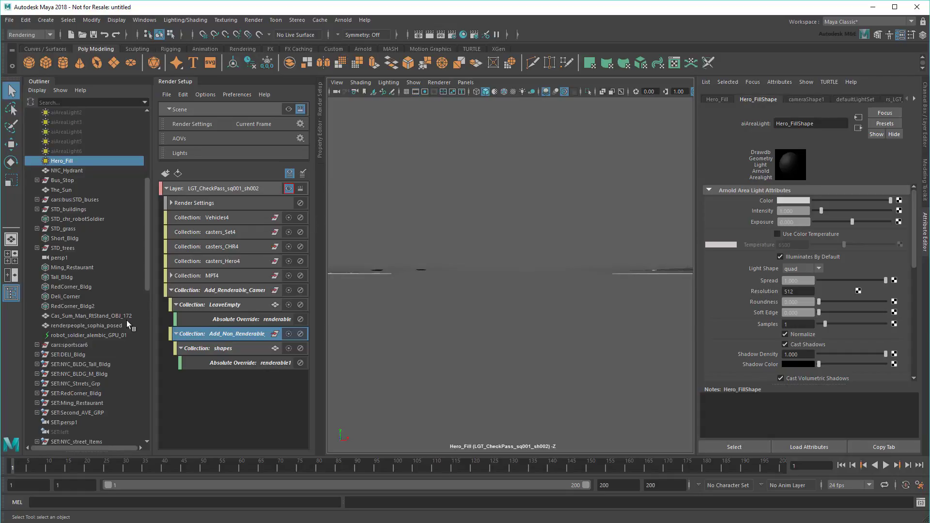
{"action": "left_click", "coordinate": [103, 334]}
{"action": "key", "text": "f"}
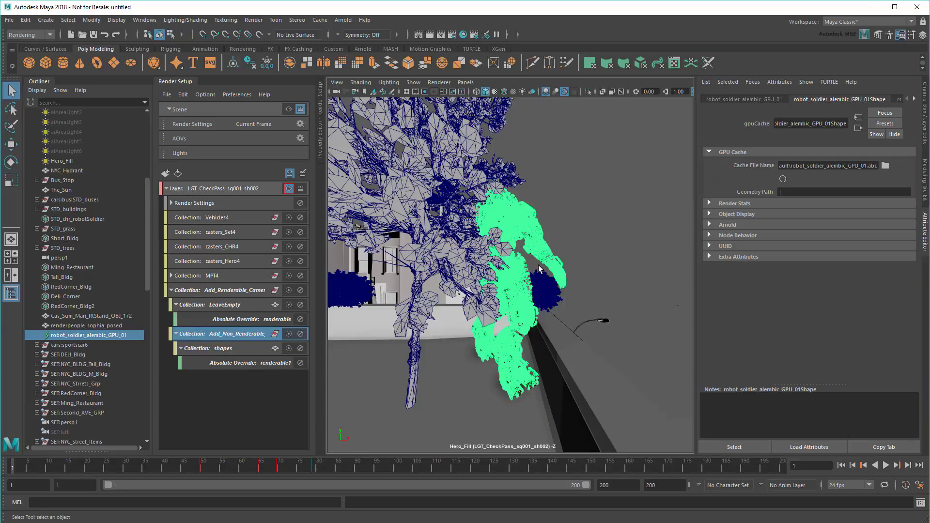
Step: Tumble Hero_Fill around the robot, then create a Hero_Fill_LGT collection in the check-pass layer
{"action": "left_click_drag", "start_coordinate": [556, 268], "coordinate": [378, 255], "text": "alt"}
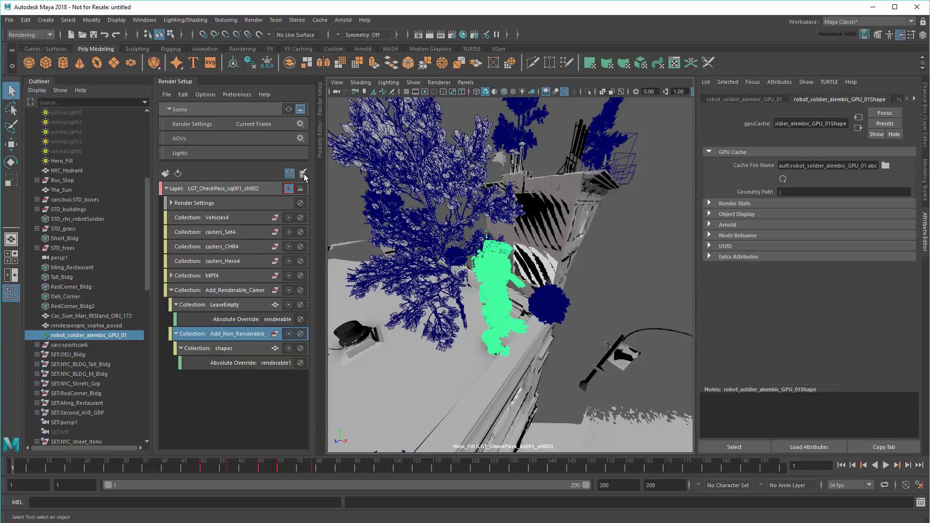
{"action": "right_click", "coordinate": [216, 189]}
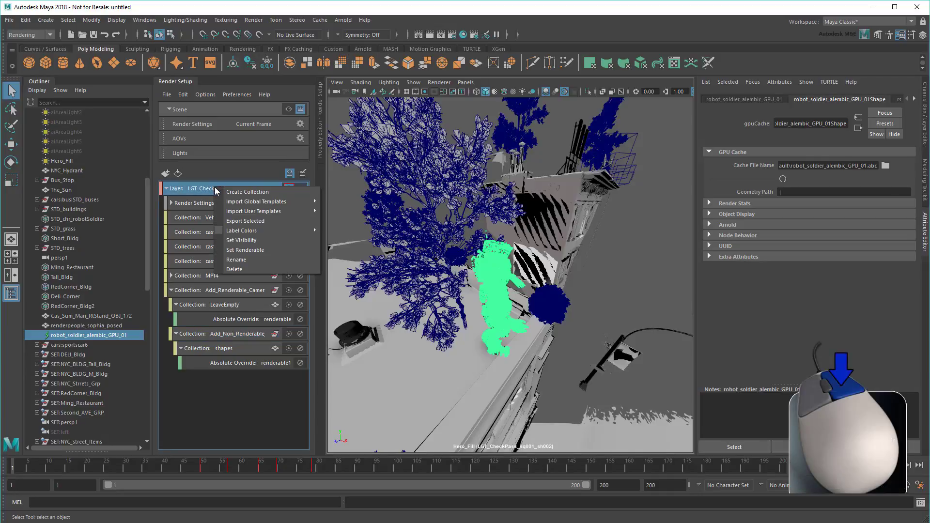
{"action": "left_click", "coordinate": [242, 192]}
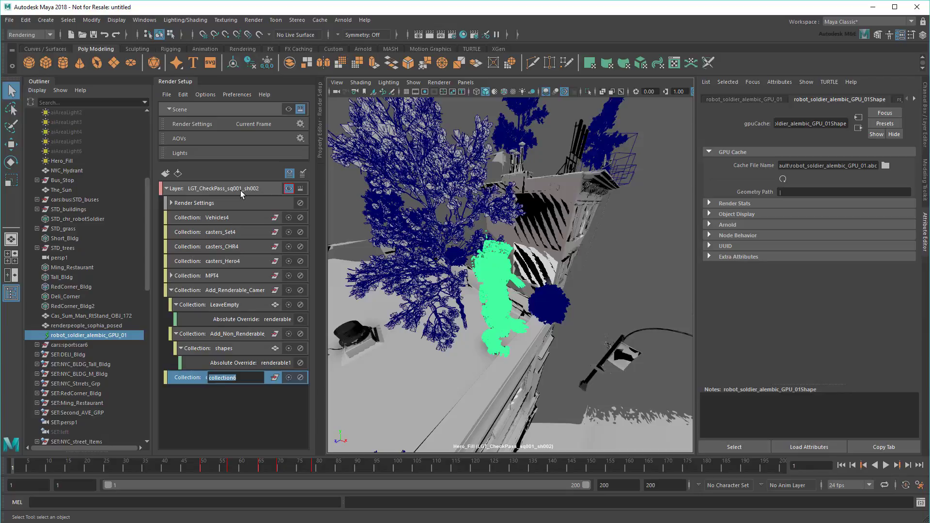
{"action": "type", "text": "Hero_Fill_LGT"}
{"action": "key", "text": "Return"}
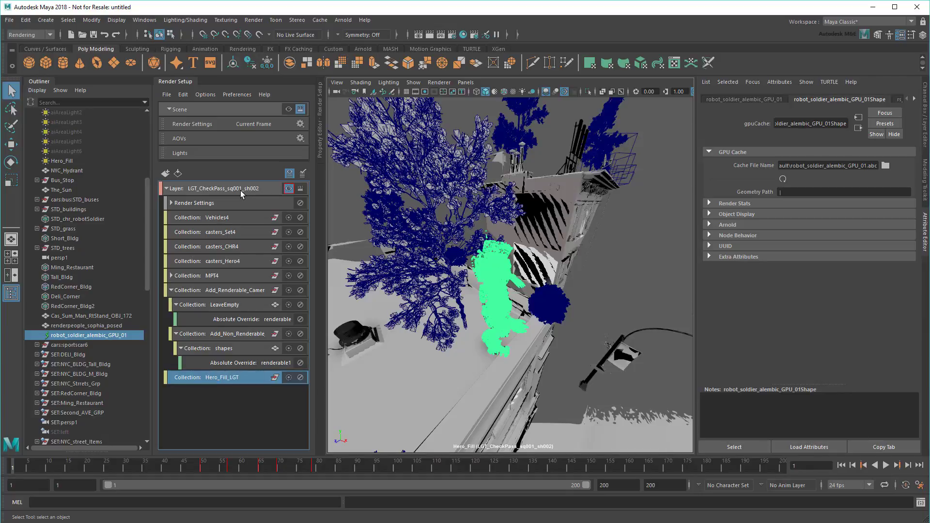
{"action": "left_click", "coordinate": [320, 146]}
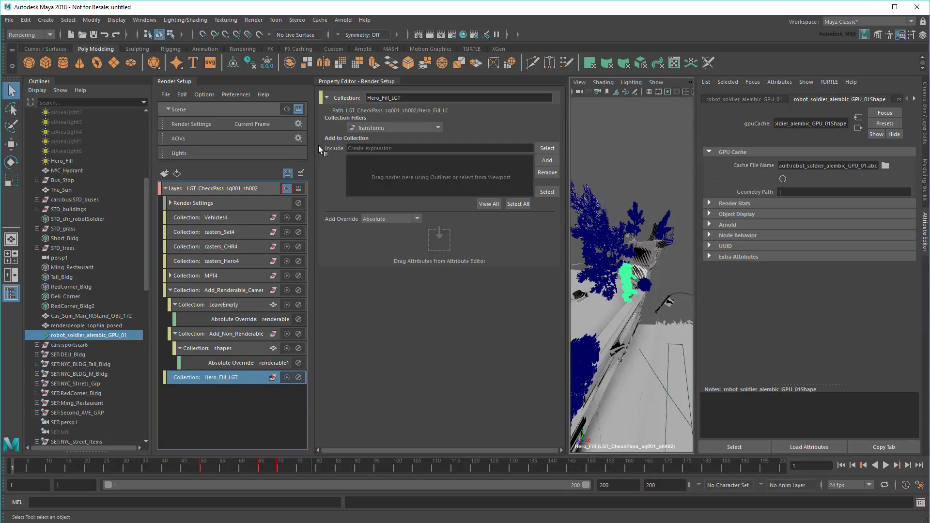
Step: Add Hero_Fill to Hero_Fill_LGT with absolute Translate and Rotate overrides for the visible layer
{"action": "left_click", "coordinate": [62, 161]}
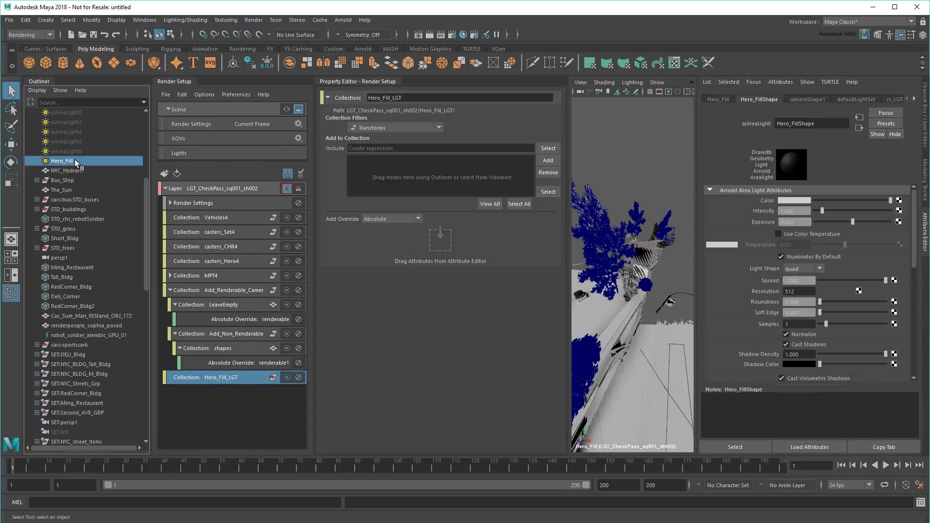
{"action": "left_click", "coordinate": [548, 161]}
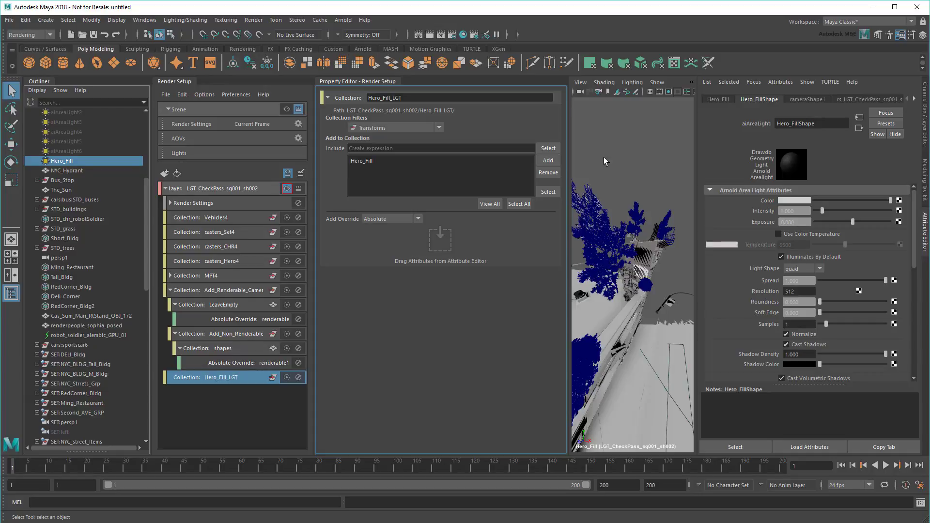
{"action": "left_click", "coordinate": [720, 100]}
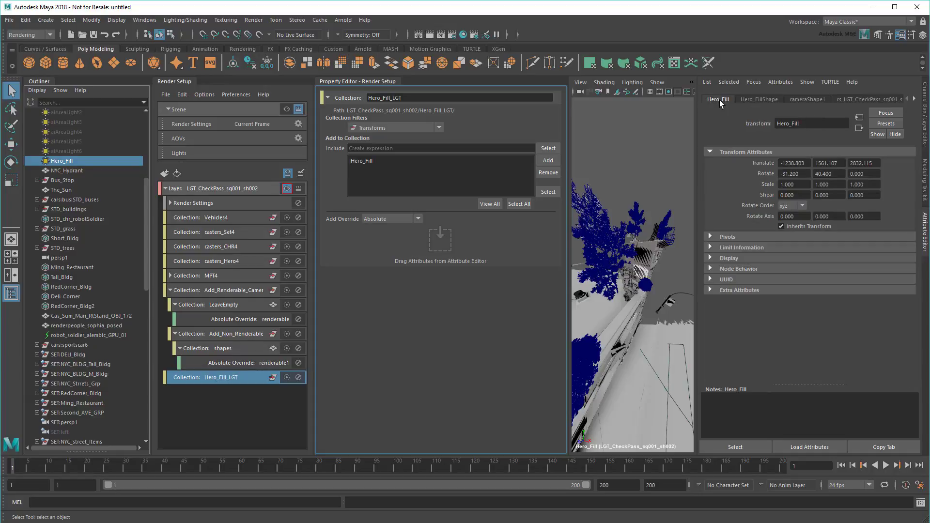
{"action": "right_click", "coordinate": [764, 167]}
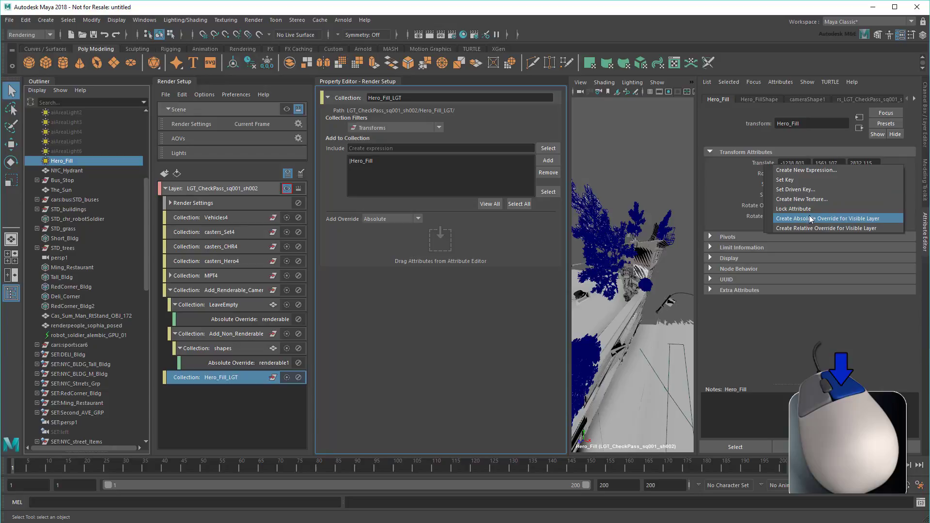
{"action": "left_click", "coordinate": [811, 218]}
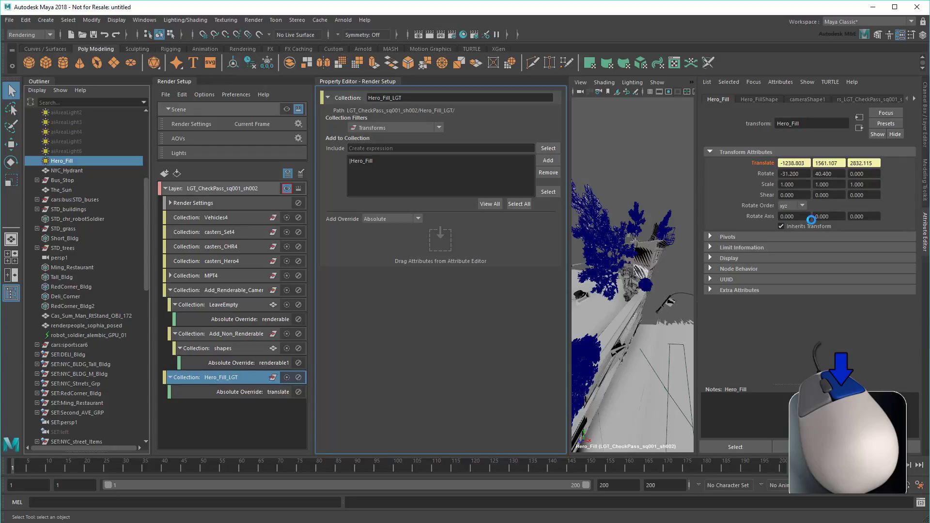
{"action": "right_click", "coordinate": [769, 175]}
{"action": "left_click", "coordinate": [802, 226]}
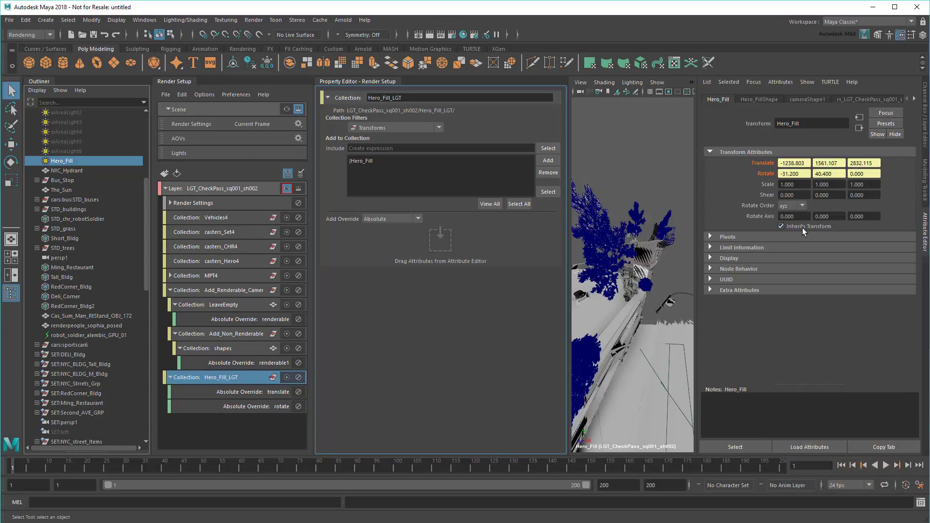
Step: Add an absolute Exposure override on Hero_FillShape for the visible layer
{"action": "left_click", "coordinate": [769, 100]}
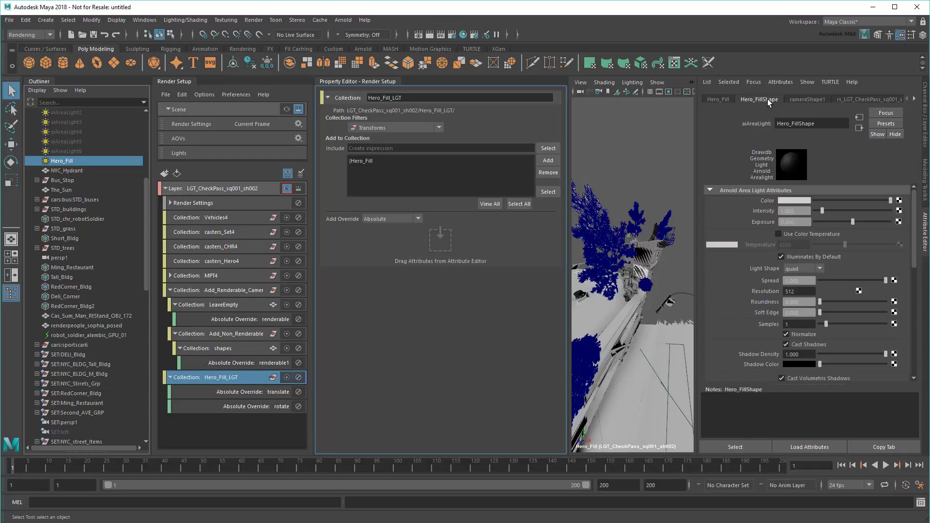
{"action": "right_click", "coordinate": [766, 222]}
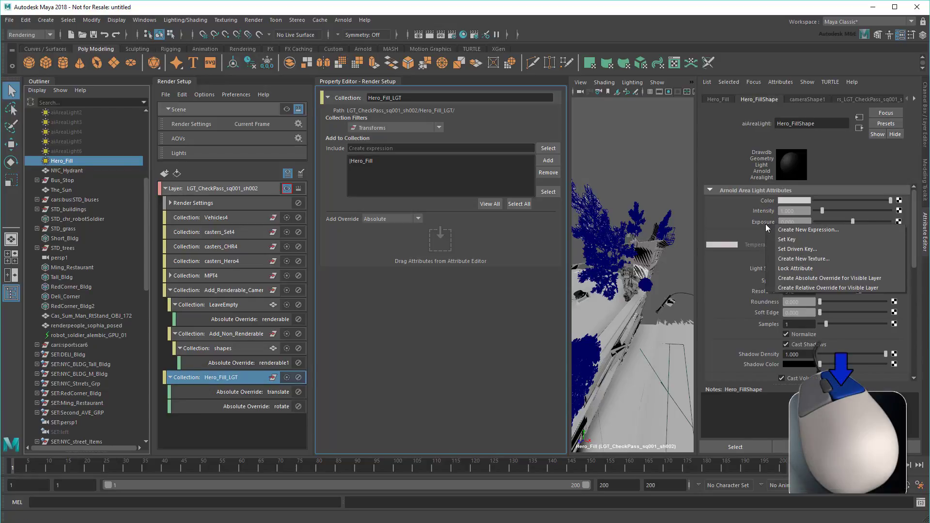
{"action": "left_click", "coordinate": [805, 278]}
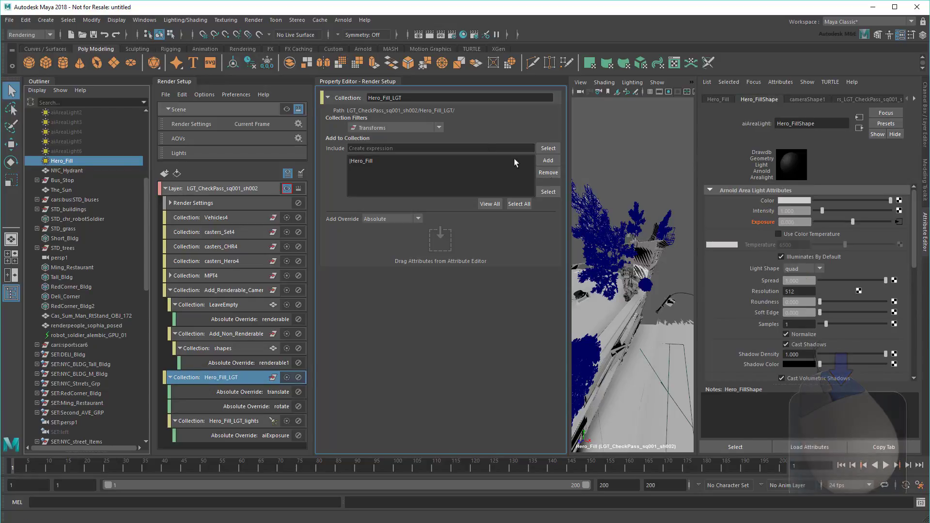
{"action": "left_click", "coordinate": [388, 80]}
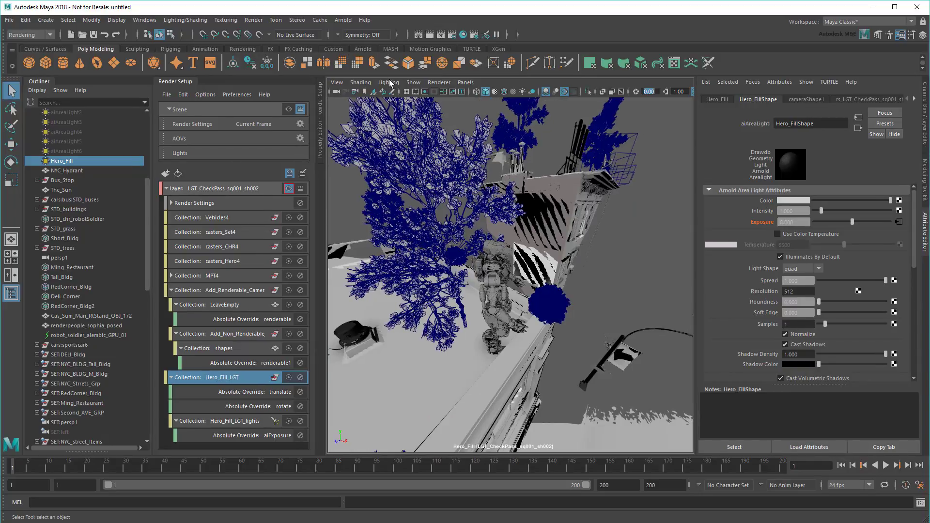
Step: Render the sh002 shot camera in Arnold RenderView and narrow the window to reveal the layers
{"action": "left_click", "coordinate": [343, 20]}
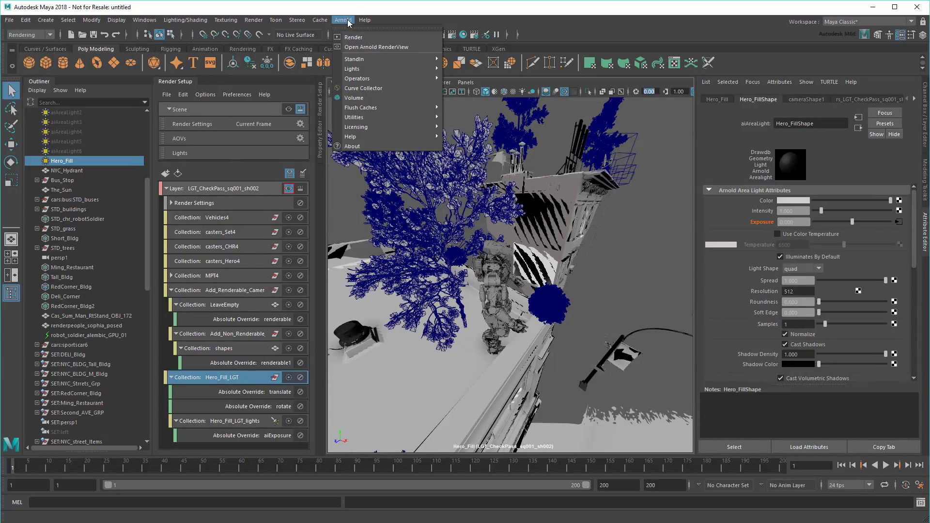
{"action": "left_click", "coordinate": [361, 49]}
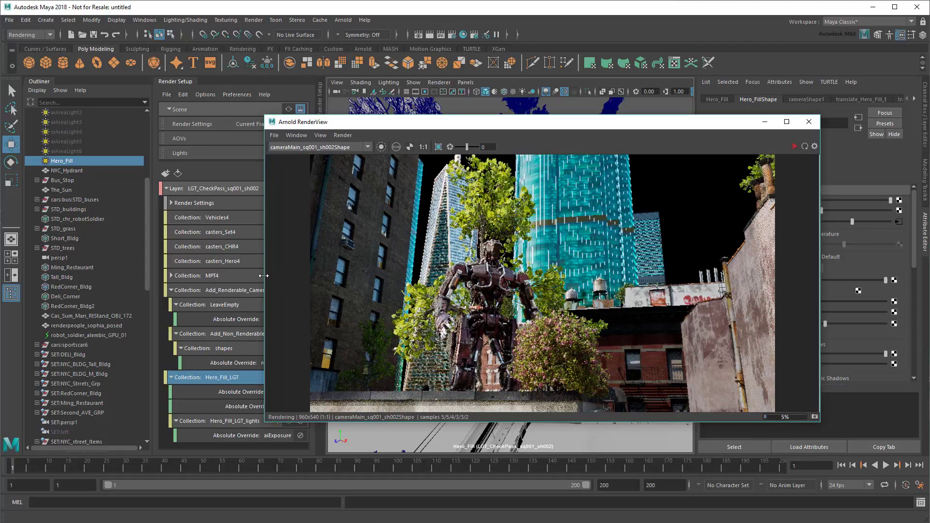
{"action": "left_click_drag", "start_coordinate": [260, 276], "coordinate": [322, 274]}
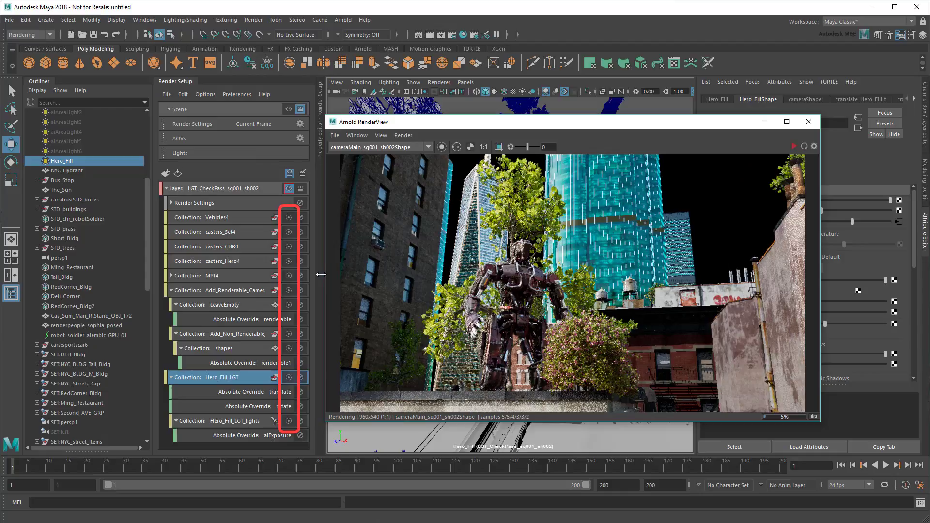
Step: Isolate casters_Hero4 and Hero_Fill_LGT, re-render the check-pass layer, and dock the RenderView
{"action": "left_click", "coordinate": [287, 261]}
{"action": "left_click", "coordinate": [289, 378]}
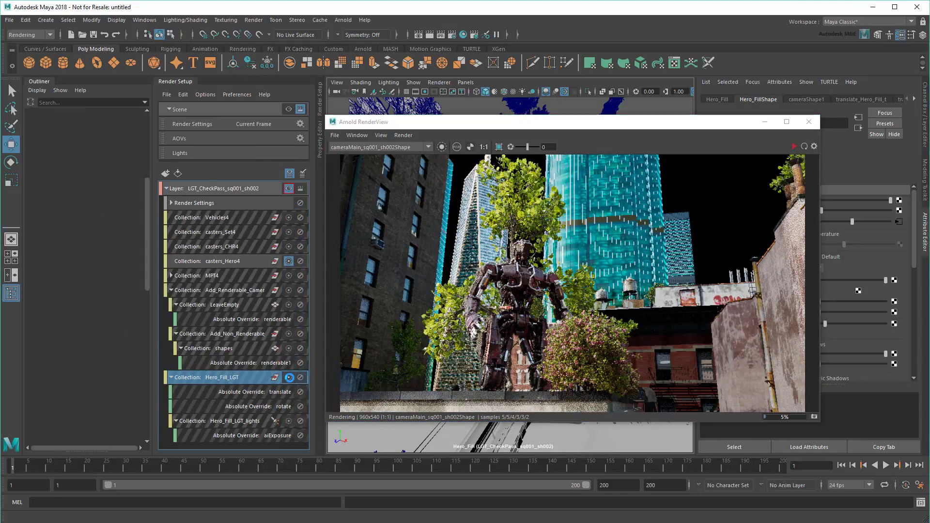
{"action": "left_click", "coordinate": [288, 189]}
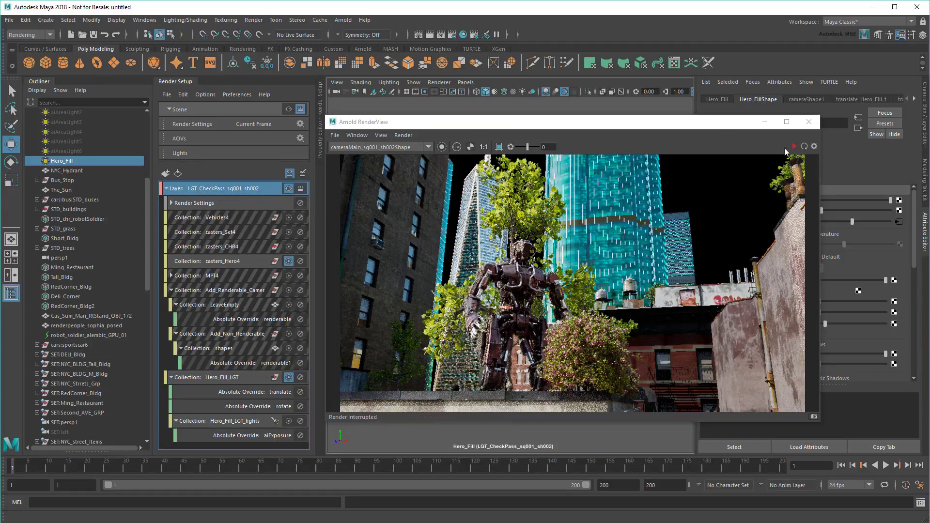
{"action": "left_click", "coordinate": [804, 146]}
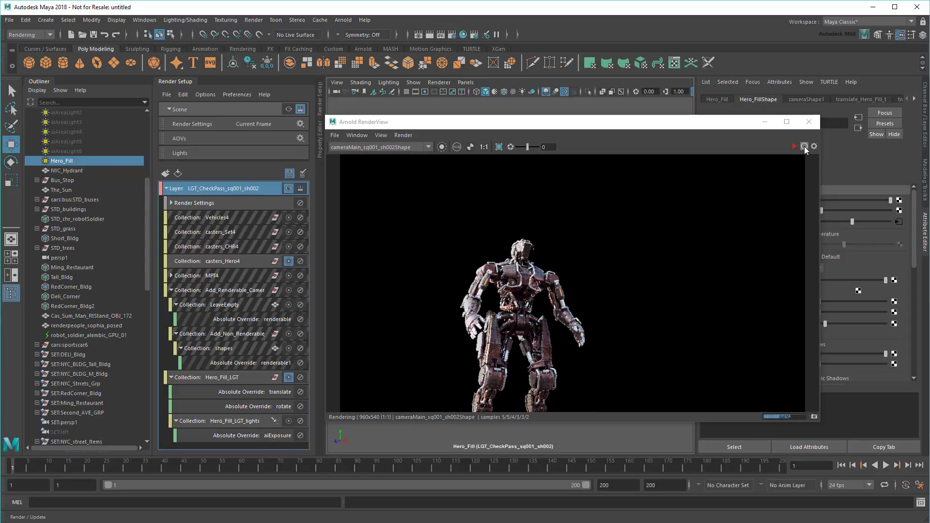
{"action": "left_click_drag", "start_coordinate": [440, 121], "coordinate": [455, 237]}
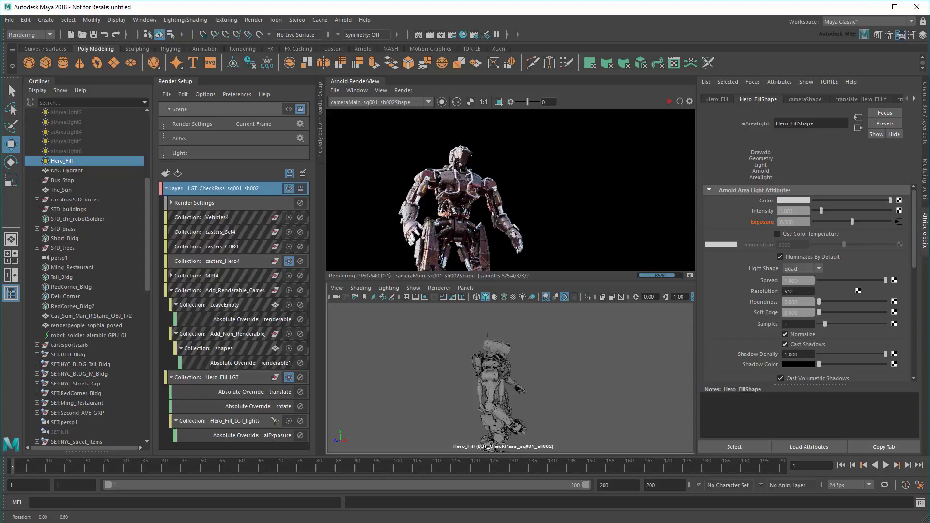
Step: Set Hero_Fill's exposure to 22 and reposition the light around the robot
{"action": "left_click_drag", "start_coordinate": [521, 404], "coordinate": [533, 380], "text": "alt"}
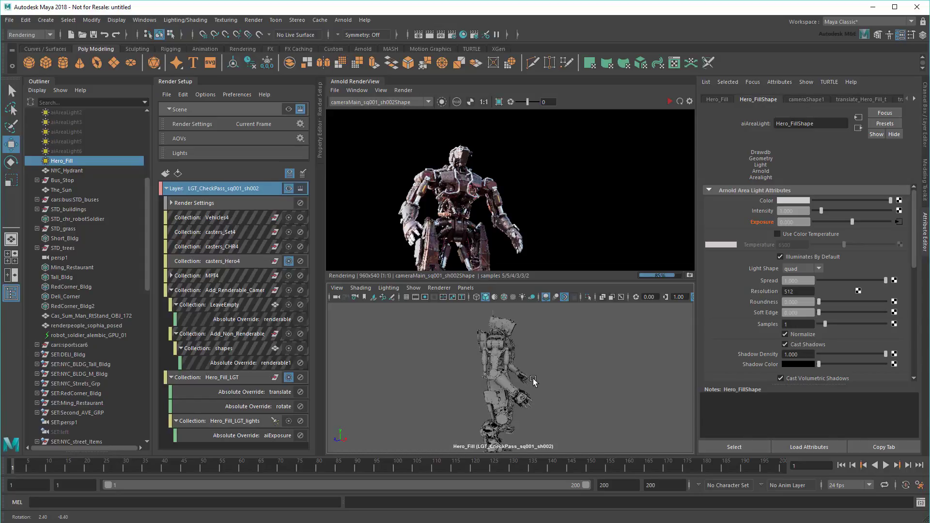
{"action": "left_click_drag", "start_coordinate": [853, 222], "coordinate": [891, 225]}
{"action": "left_click", "coordinate": [781, 222]}
{"action": "type", "text": "22"}
{"action": "key", "text": "Return"}
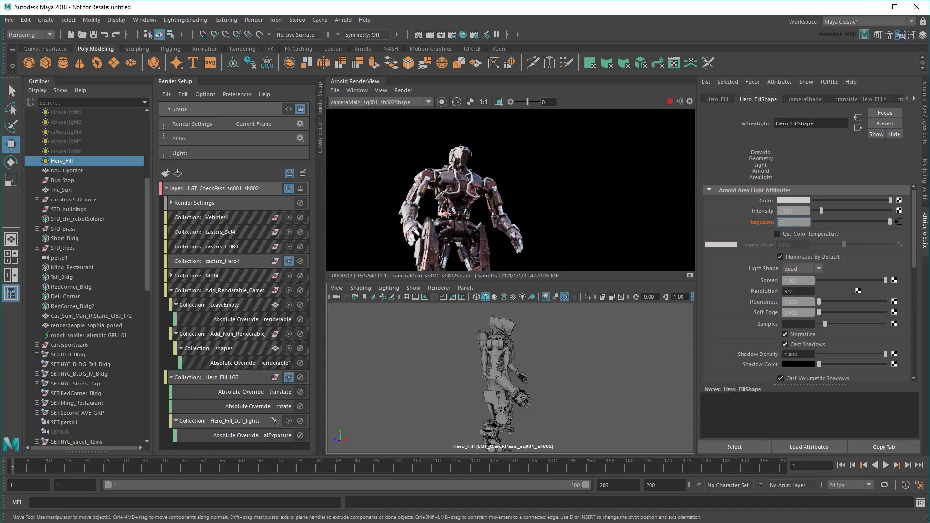
{"action": "left_click_drag", "start_coordinate": [552, 377], "coordinate": [547, 368], "text": "alt"}
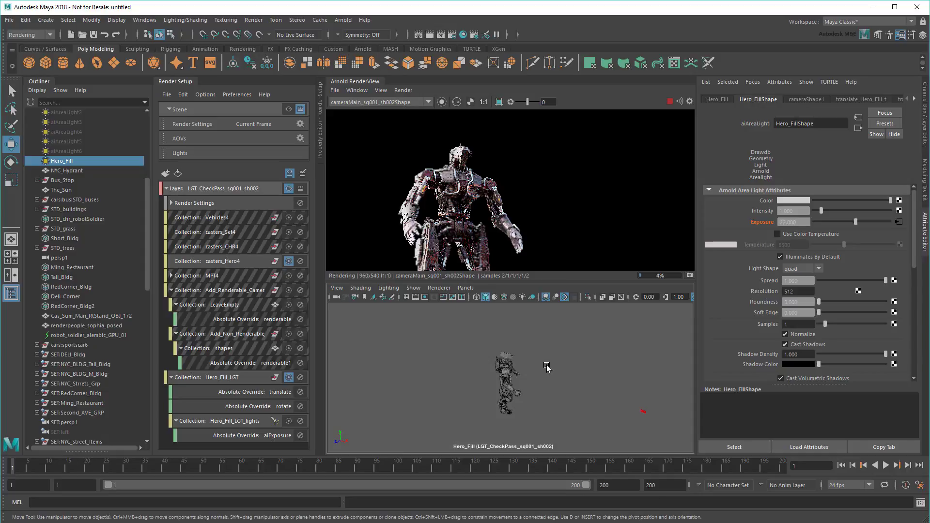
Step: Turn off isolate on casters_Hero4 and Hero_Fill_LGT, and expand MPT4 > MPT_lights4
{"action": "left_click", "coordinate": [289, 262]}
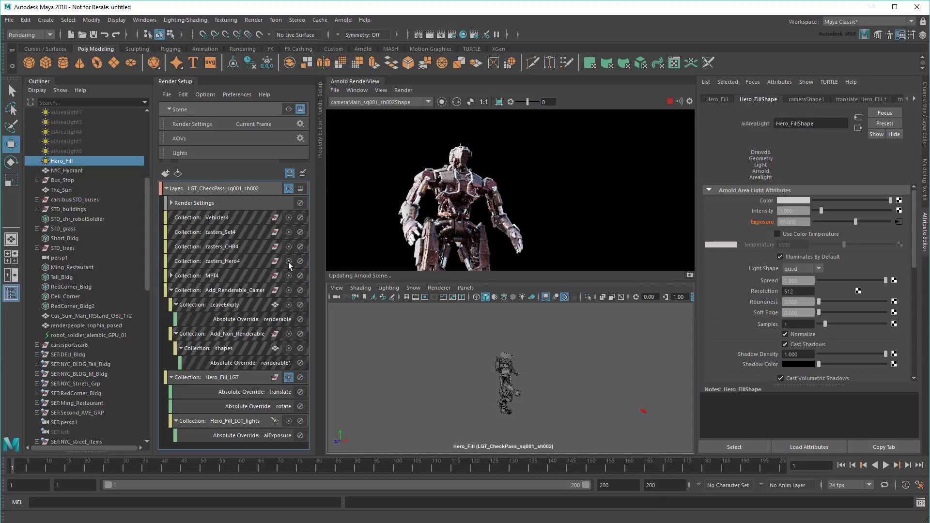
{"action": "left_click", "coordinate": [289, 378]}
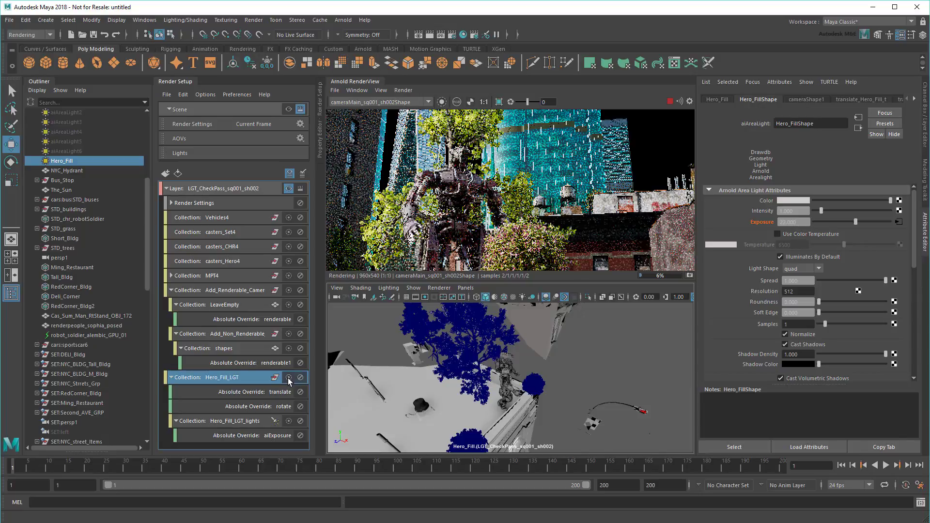
{"action": "left_click", "coordinate": [171, 275]}
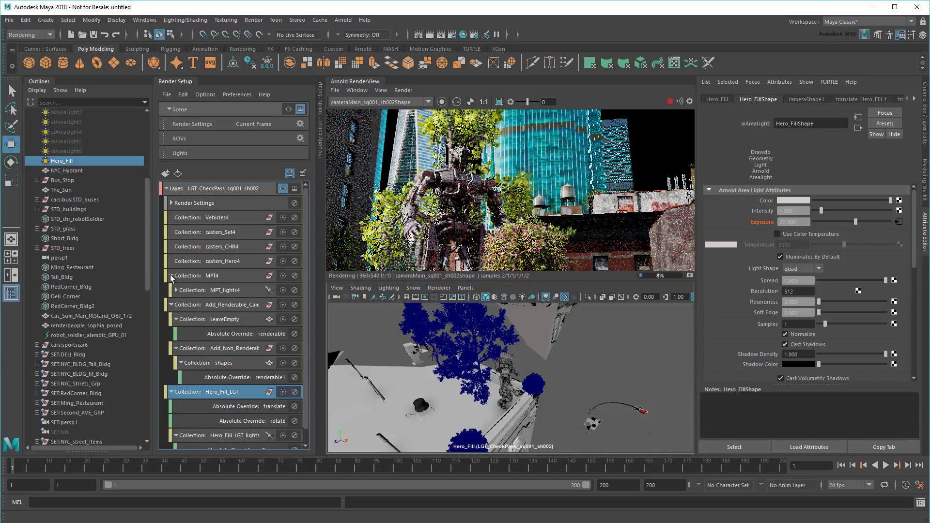
{"action": "left_click", "coordinate": [176, 290]}
Step: Inspect the camera4 absolute override's value in the Property Editor, then collapse the panel
{"action": "left_click", "coordinate": [242, 304]}
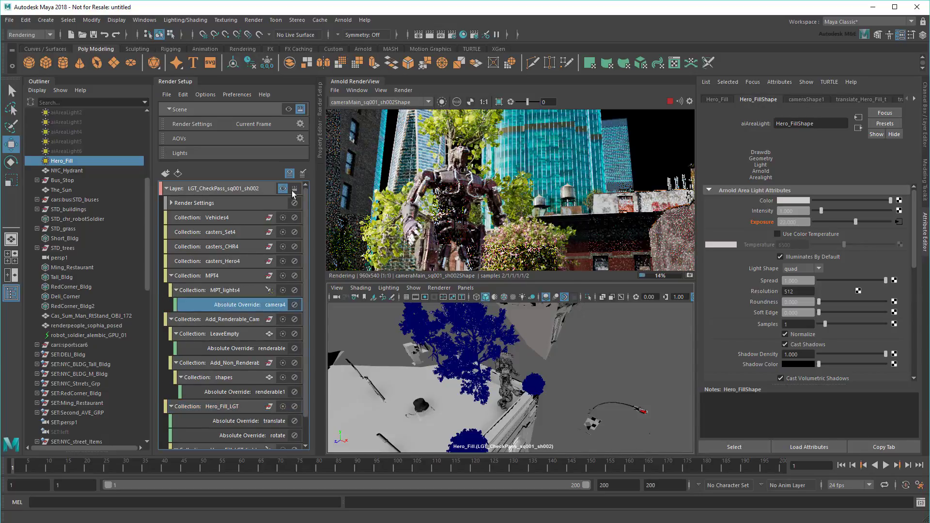
{"action": "left_click", "coordinate": [320, 145]}
{"action": "left_click", "coordinate": [414, 119]}
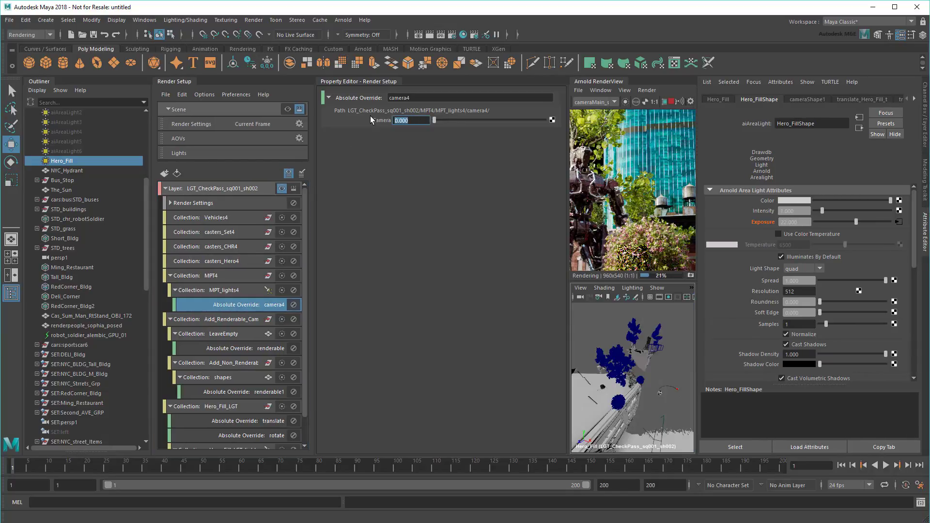
{"action": "left_click", "coordinate": [361, 80]}
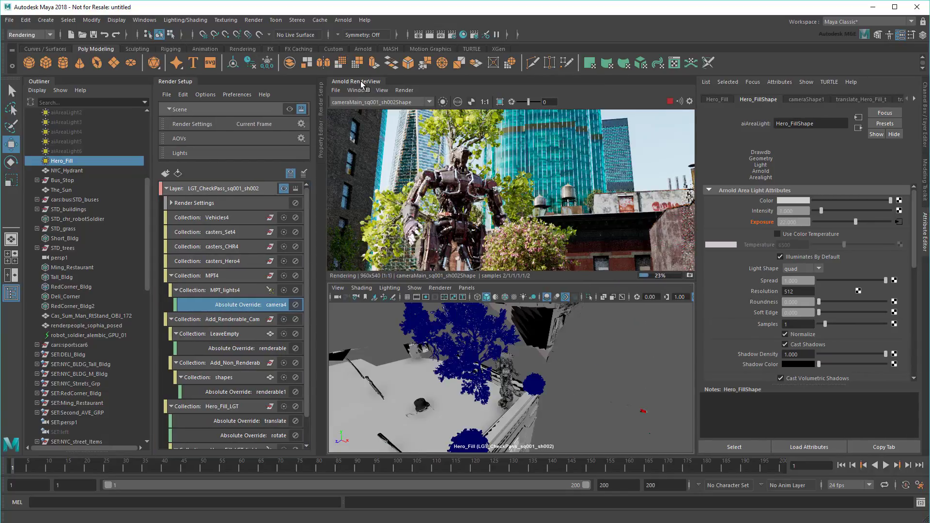
{"action": "left_click", "coordinate": [466, 288]}
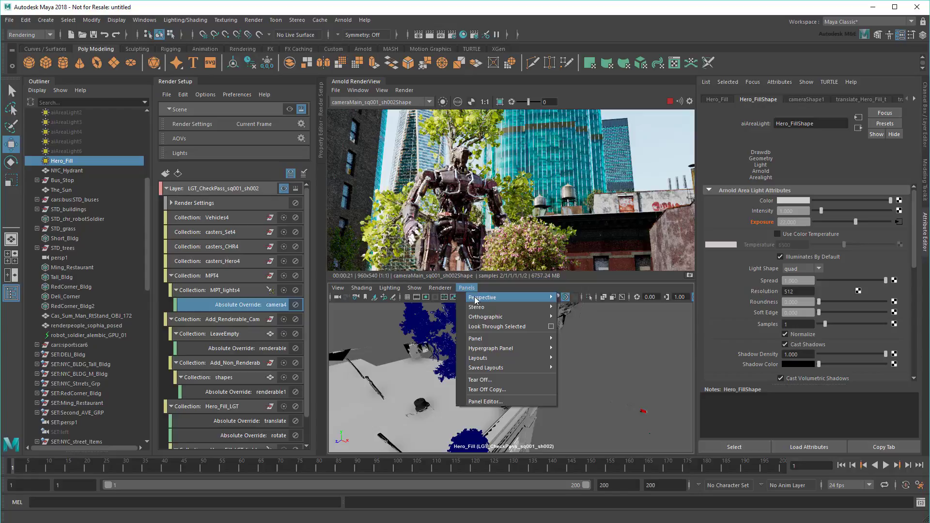
Step: Look through cameraMain_sq001_sh002 in the viewport, then select the LGT_CheckPass_sq001_sh002 layer
{"action": "mouse_move", "coordinate": [475, 297]}
{"action": "left_click", "coordinate": [596, 316]}
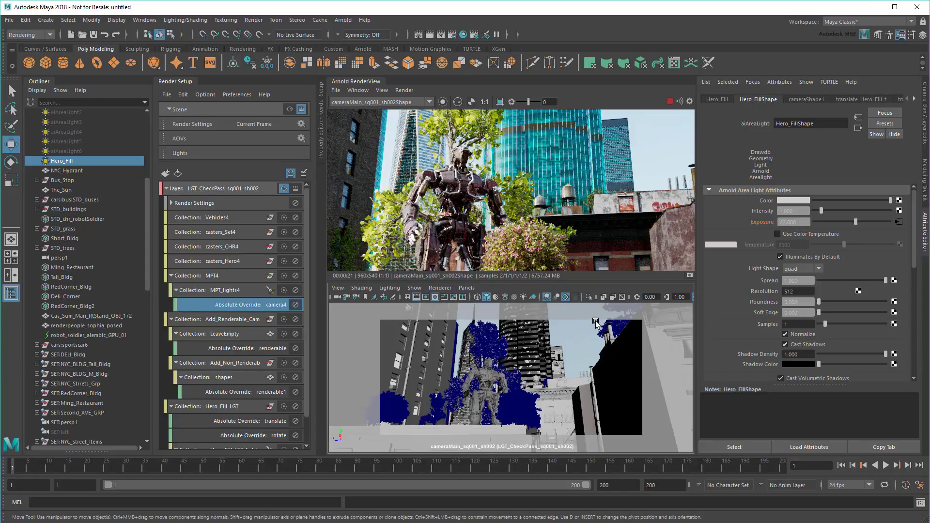
{"action": "left_click", "coordinate": [337, 297]}
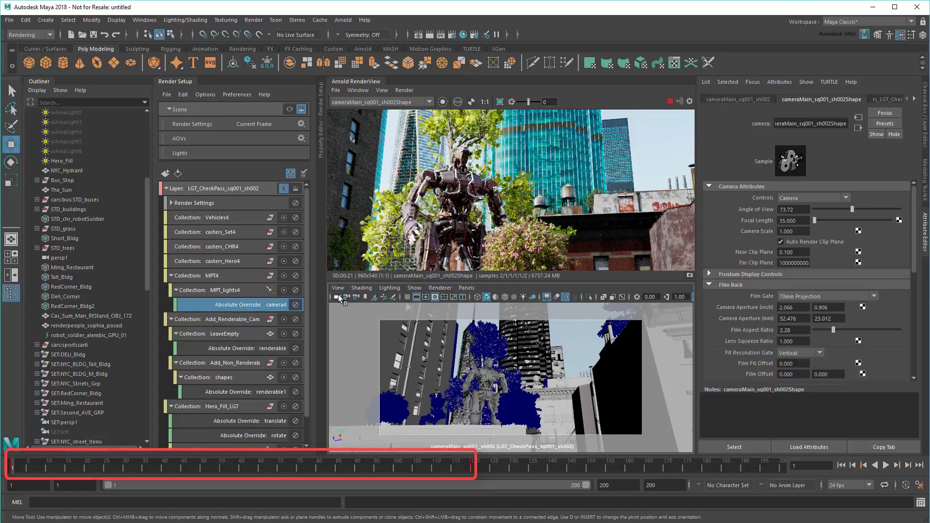
{"action": "left_click", "coordinate": [208, 190]}
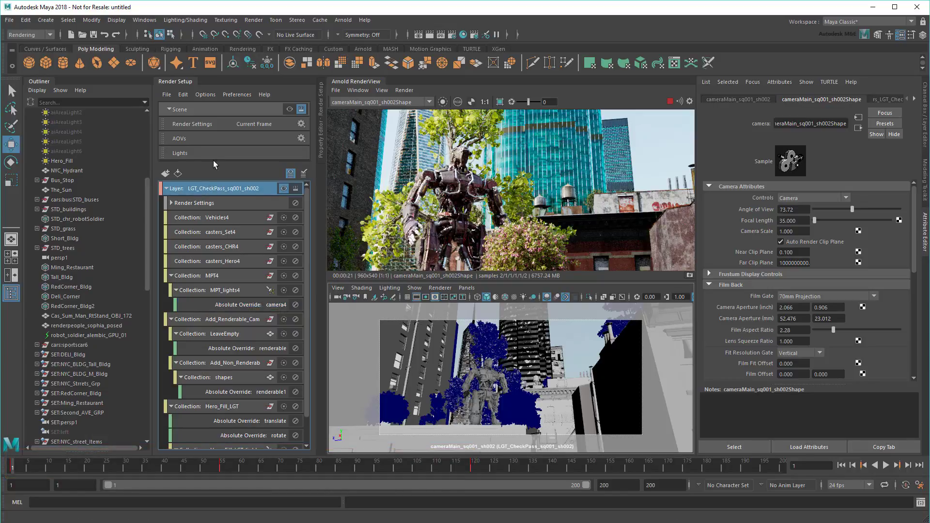
Step: Set the layer's frame naming to name.#.ext and add absolute Start and End Frame overrides
{"action": "left_click", "coordinate": [219, 125]}
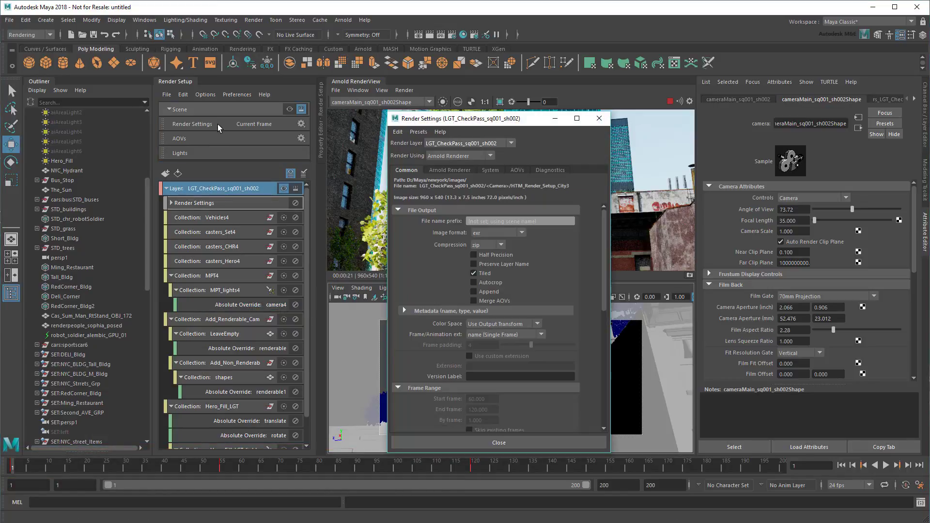
{"action": "left_click", "coordinate": [487, 338]}
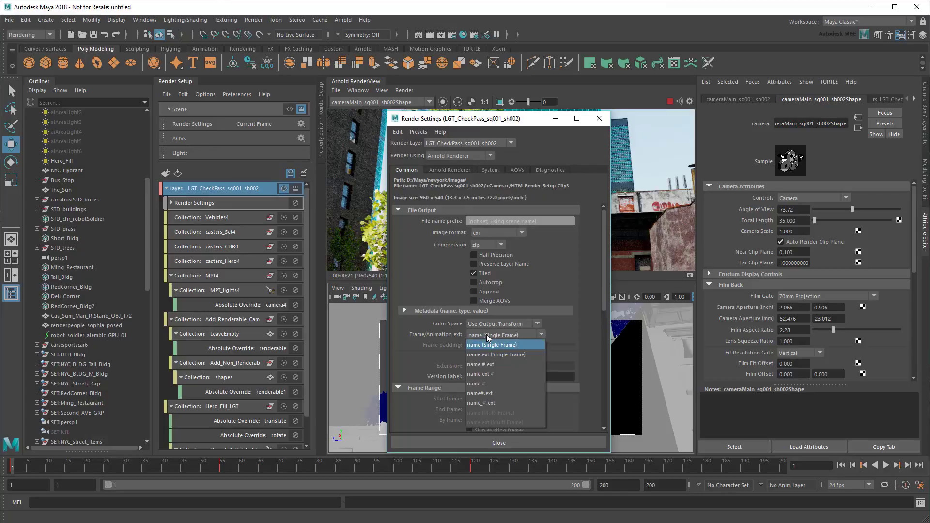
{"action": "left_click", "coordinate": [496, 361]}
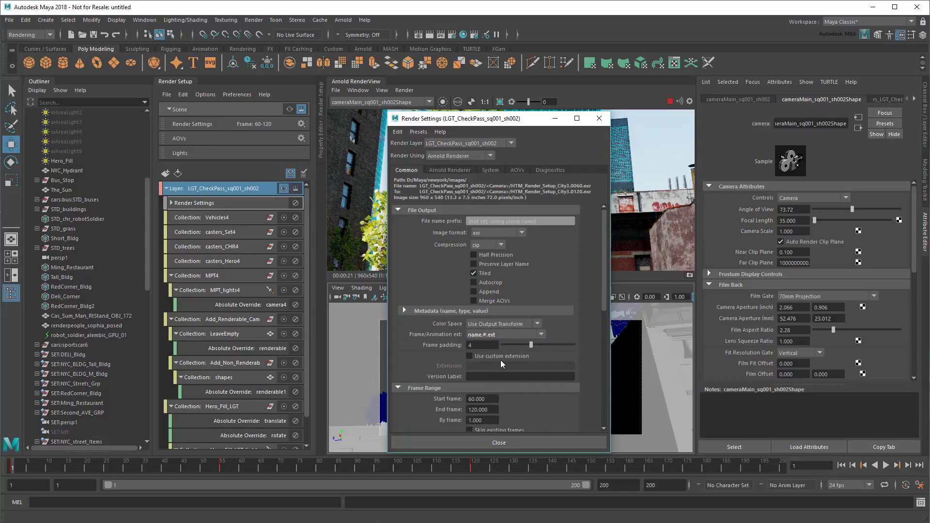
{"action": "scroll", "coordinate": [504, 360], "scroll_direction": "down", "scroll_amount": 3}
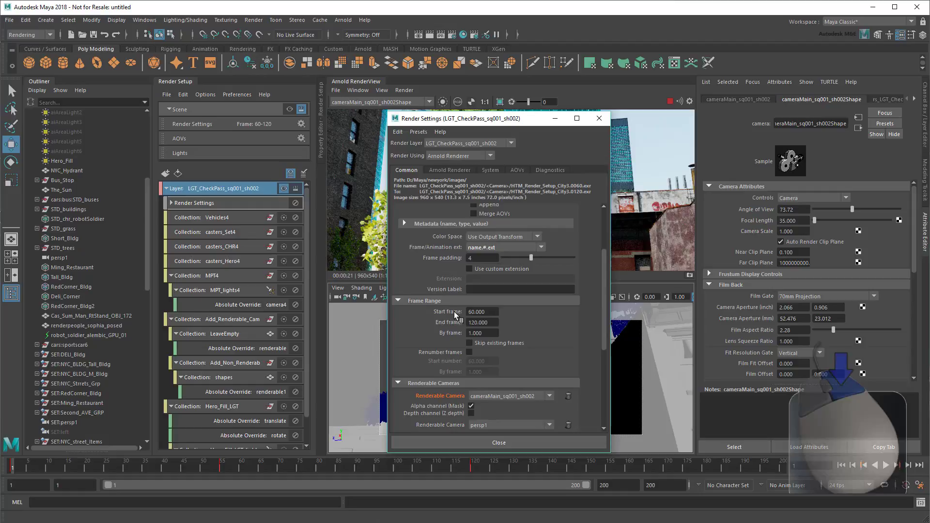
{"action": "right_click_drag", "start_coordinate": [454, 312], "coordinate": [467, 335]}
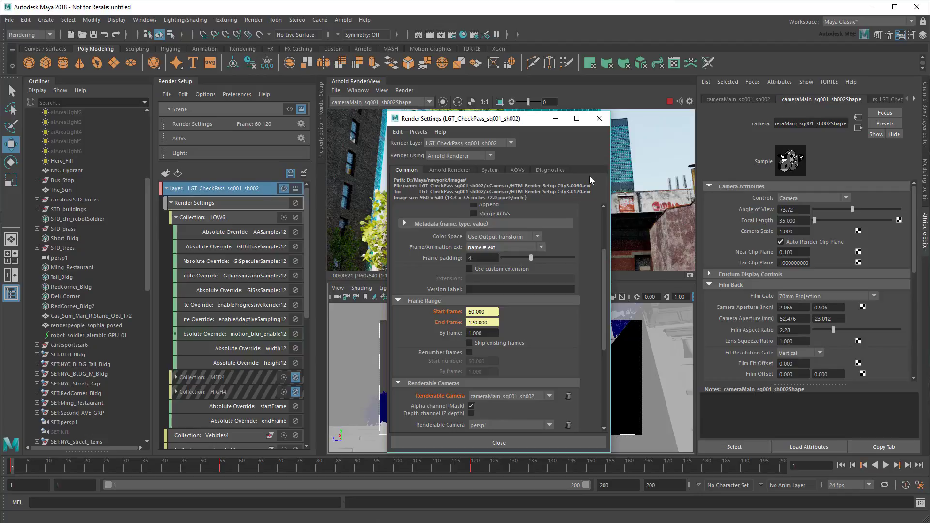
{"action": "left_click", "coordinate": [600, 118]}
Step: Change the startFrame override to 1 and confirm the endFrame override remains 120
{"action": "left_click", "coordinate": [251, 409]}
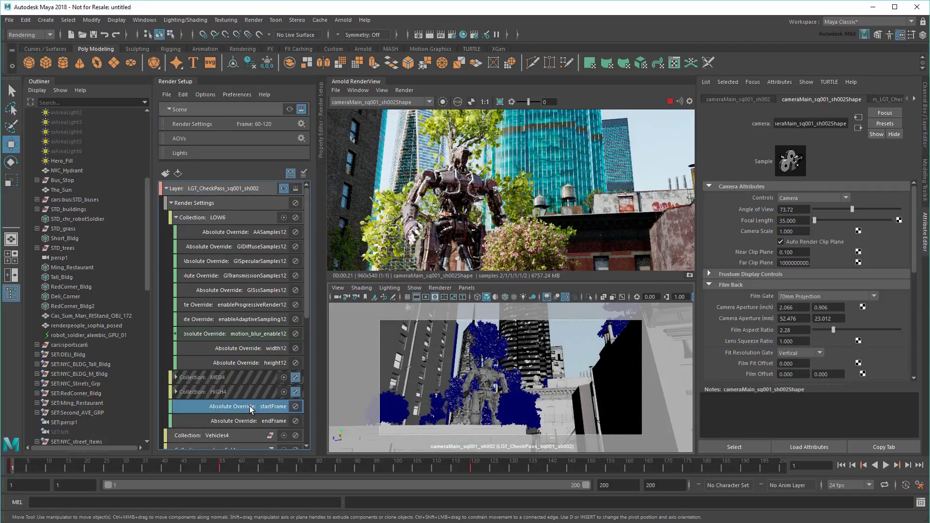
{"action": "left_click", "coordinate": [321, 143]}
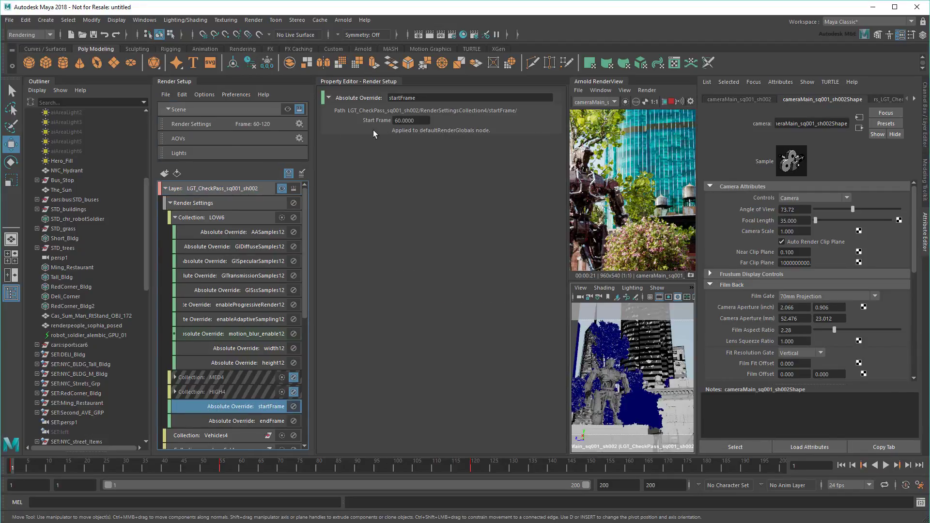
{"action": "double_click", "coordinate": [409, 120]}
{"action": "type", "text": "1"}
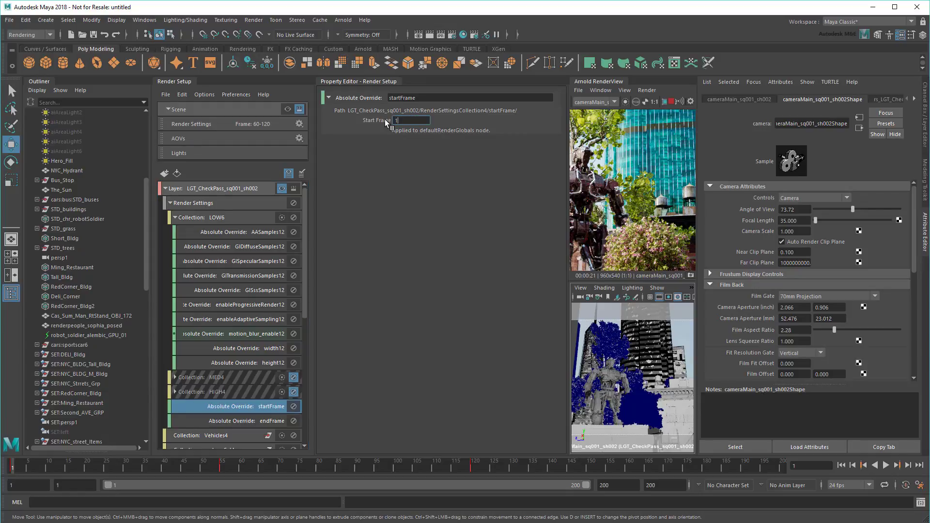
{"action": "key", "text": "Return"}
{"action": "left_click", "coordinate": [248, 421]}
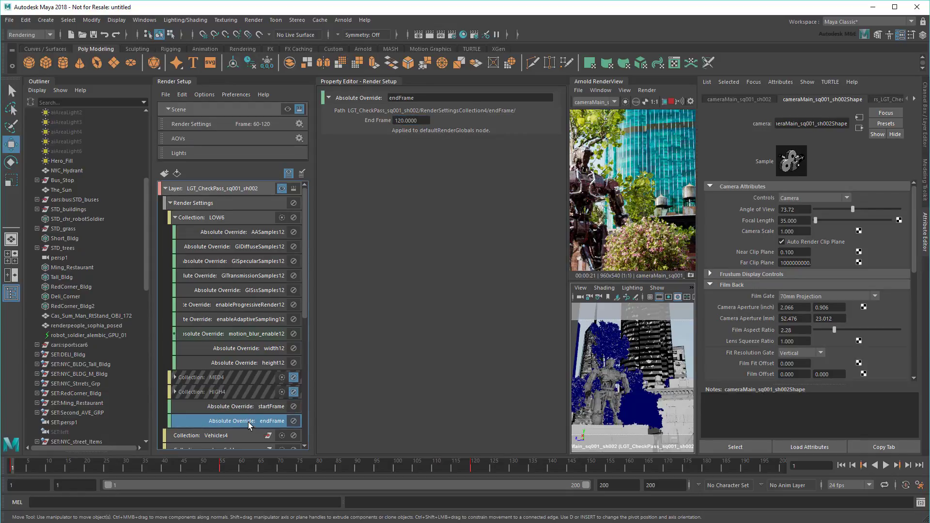
{"action": "left_click", "coordinate": [383, 84]}
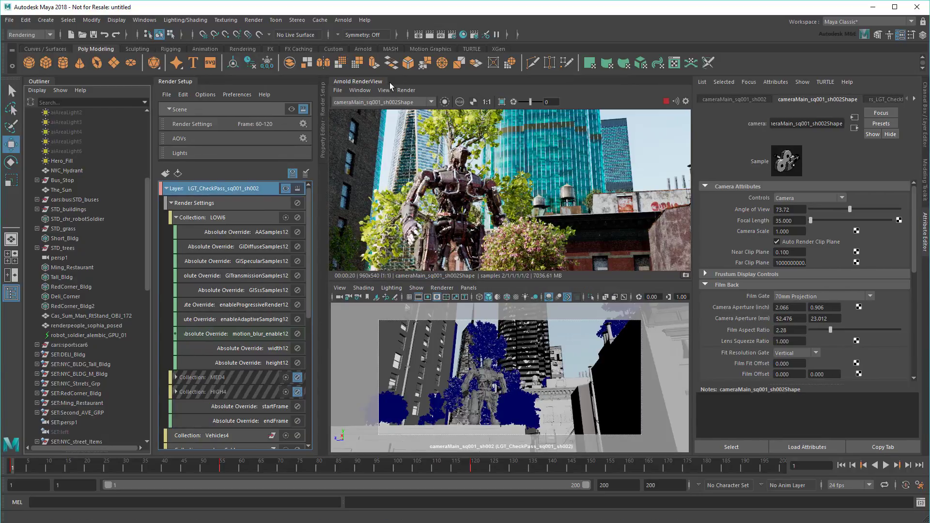
Step: Collapse the layer's collections, make LGT_CheckPass_sq001_sh002 the active layer, and launch Batch Render
{"action": "left_click", "coordinate": [171, 203]}
{"action": "left_click", "coordinate": [171, 290]}
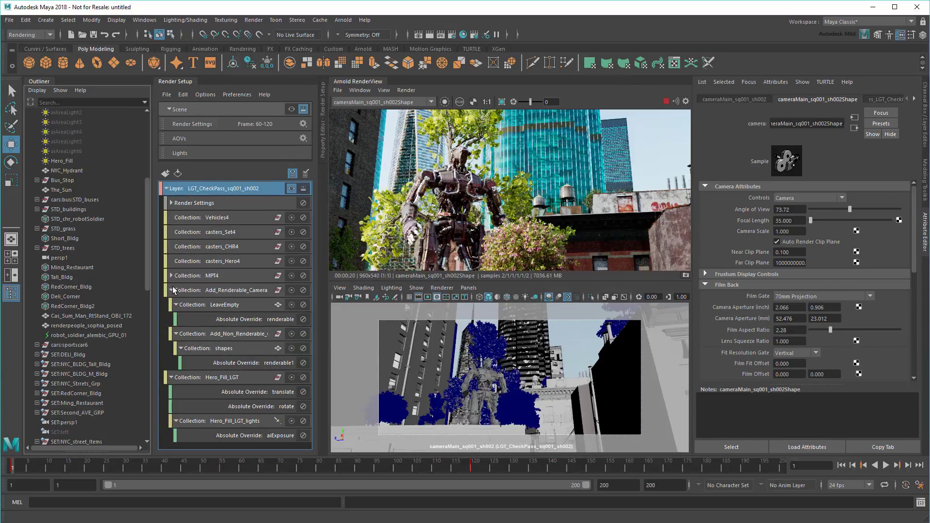
{"action": "left_click", "coordinate": [171, 305]}
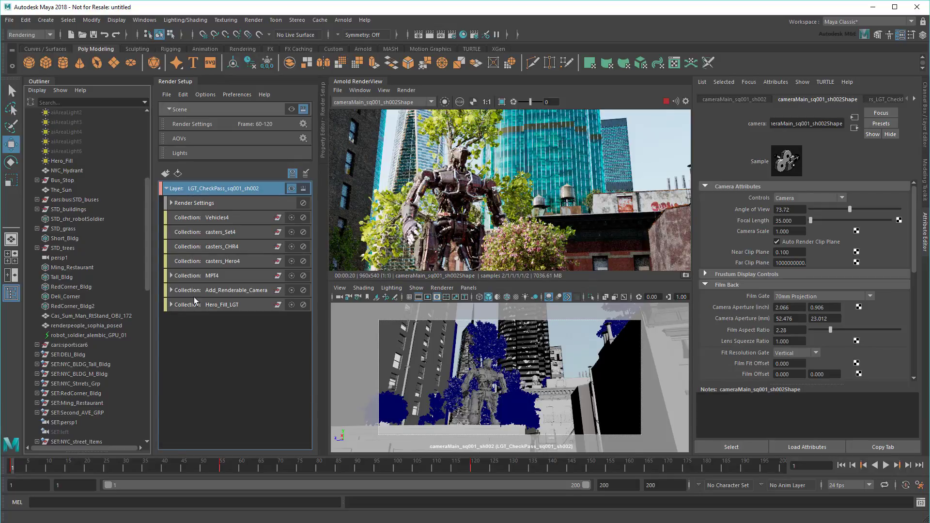
{"action": "left_click", "coordinate": [305, 189]}
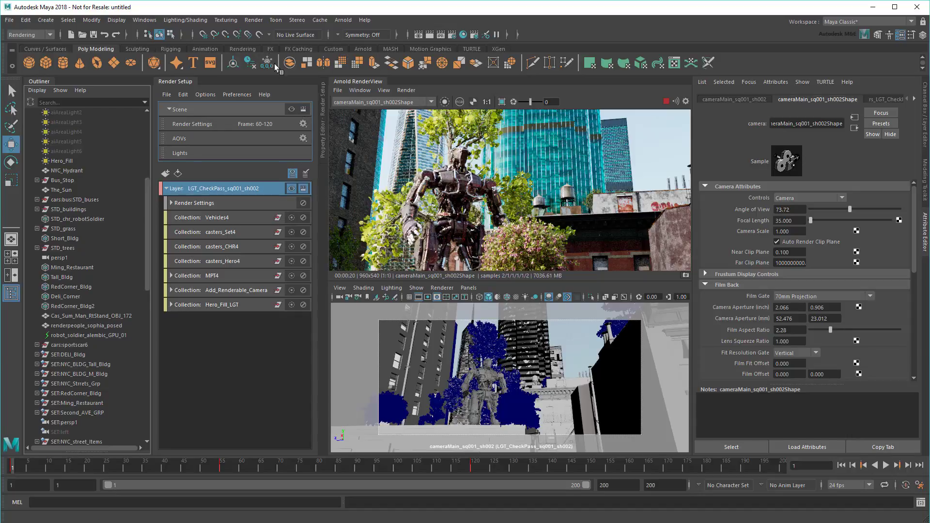
{"action": "left_click", "coordinate": [253, 19]}
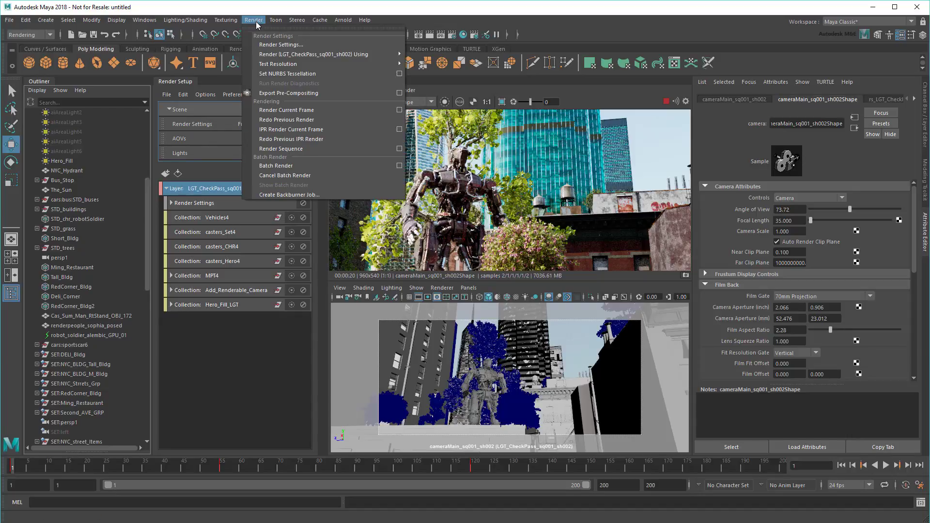
{"action": "left_click", "coordinate": [337, 167]}
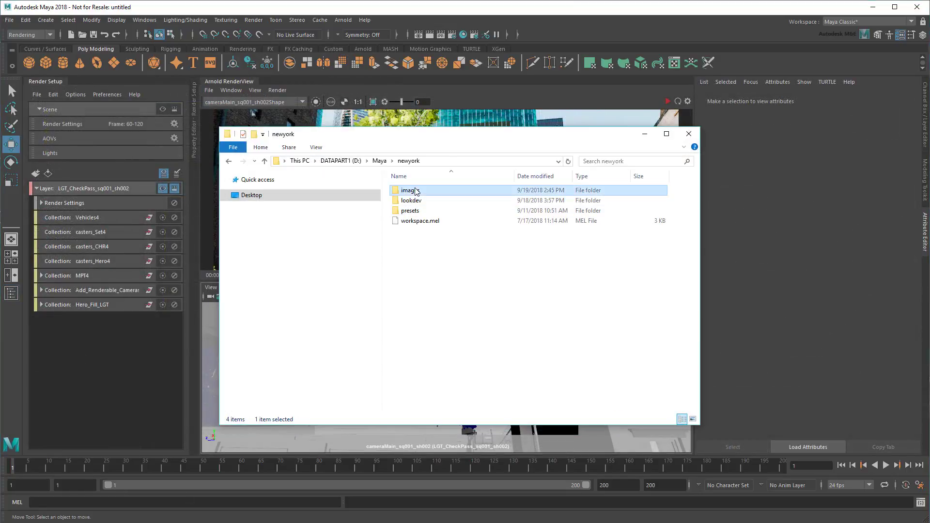
Step: Open images > LGT_CheckPass_sq001_sh002, preview the first .exr frame, then close the viewer and folder
{"action": "double_click", "coordinate": [410, 191]}
{"action": "double_click", "coordinate": [422, 191]}
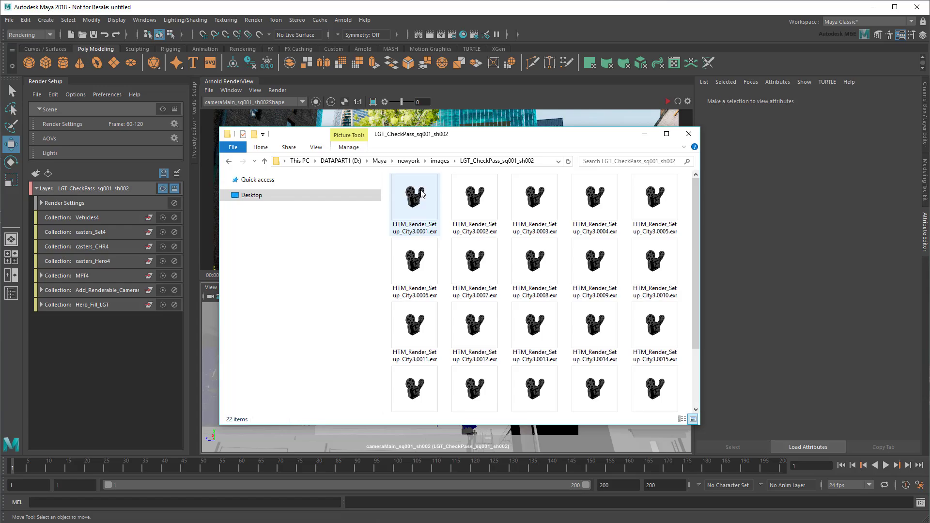
{"action": "double_click", "coordinate": [416, 196]}
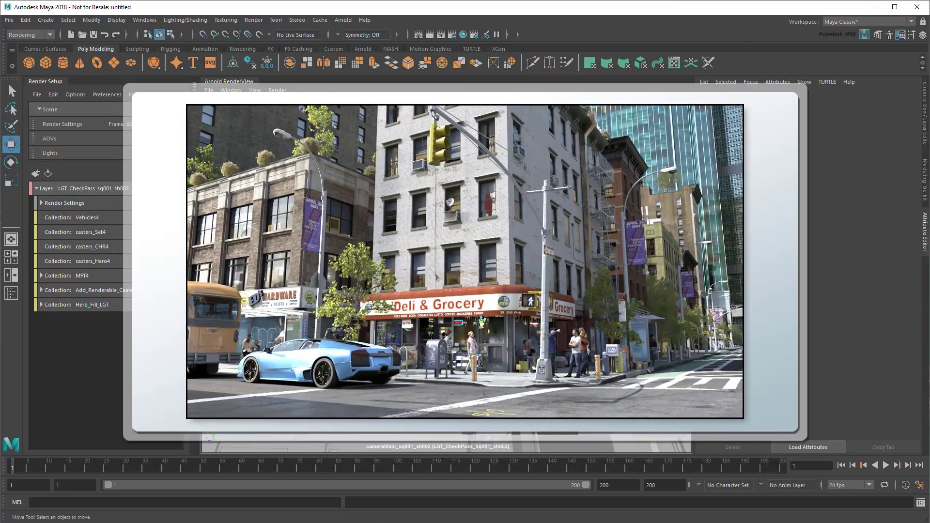
{"action": "key", "text": "Escape"}
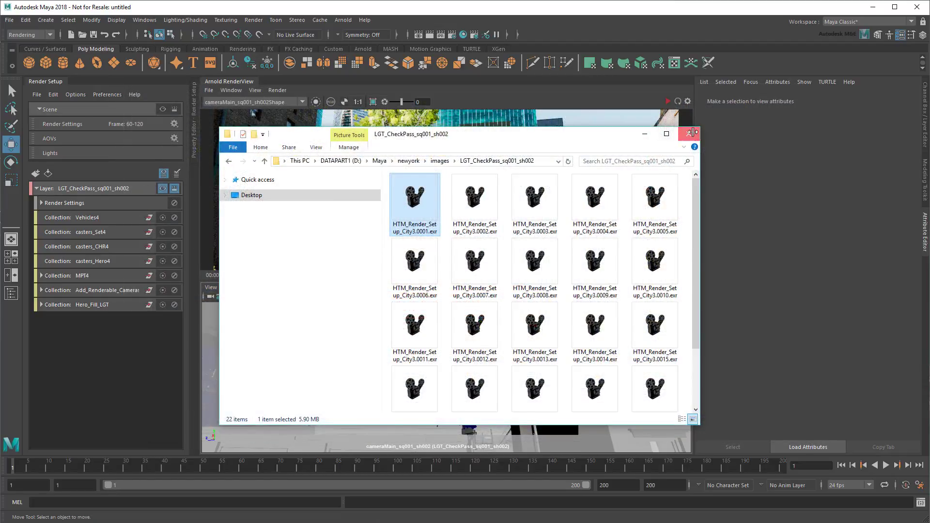
{"action": "left_click", "coordinate": [690, 133]}
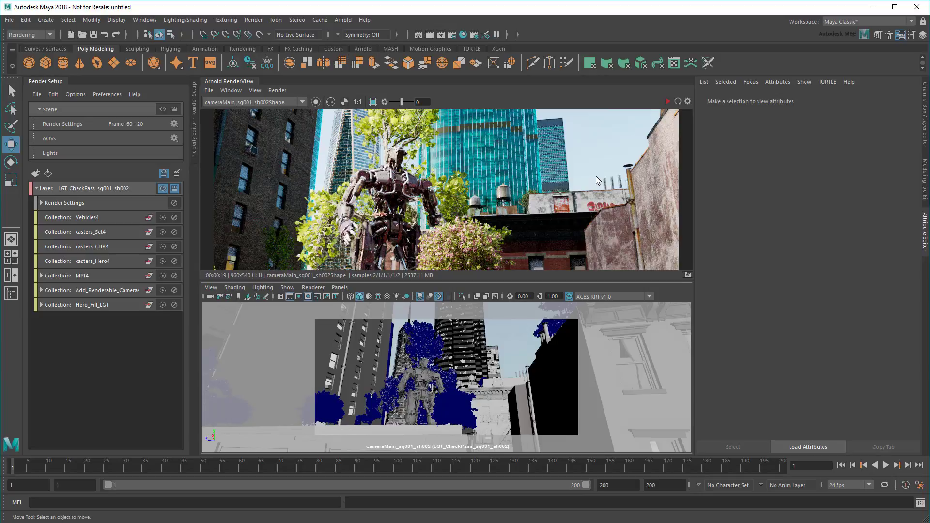
Step: Look through cameraMain_sq001_sh010 in the viewport and select that camera
{"action": "left_click", "coordinate": [340, 288]}
{"action": "mouse_move", "coordinate": [368, 296]}
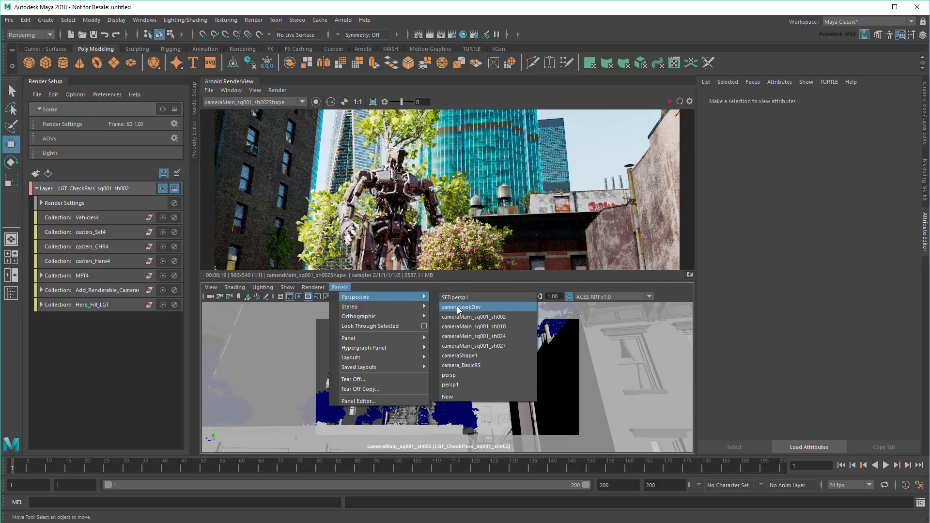
{"action": "left_click", "coordinate": [472, 327]}
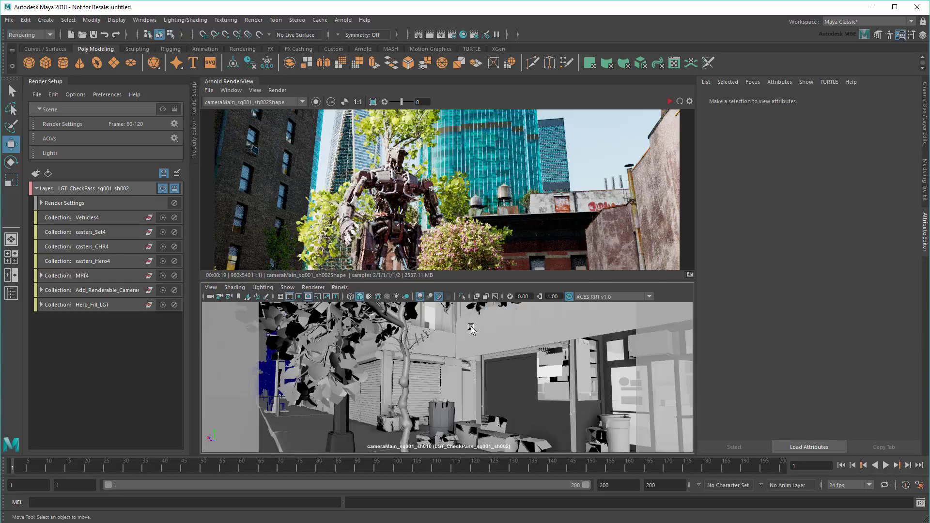
{"action": "left_click", "coordinate": [209, 296]}
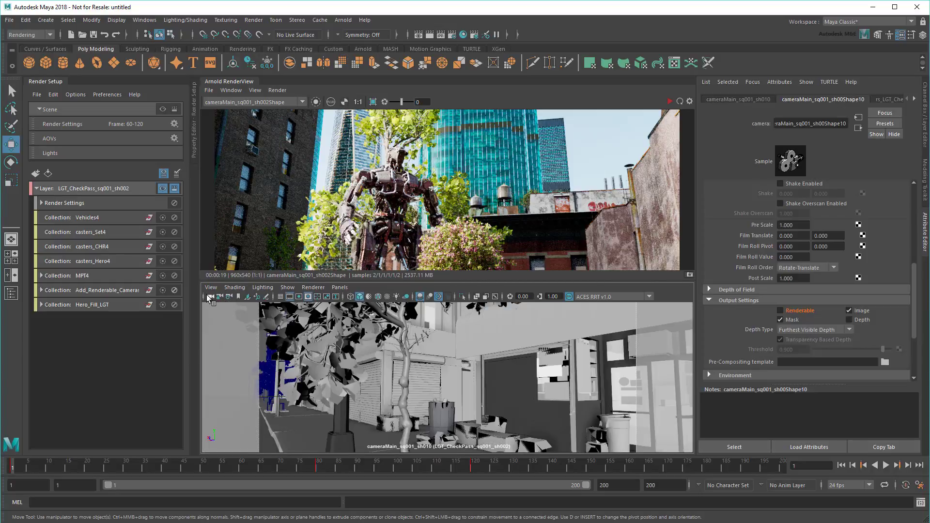
Step: Go to frame 80 and render through the sh010 camera in Arnold RenderView
{"action": "left_click", "coordinate": [318, 468]}
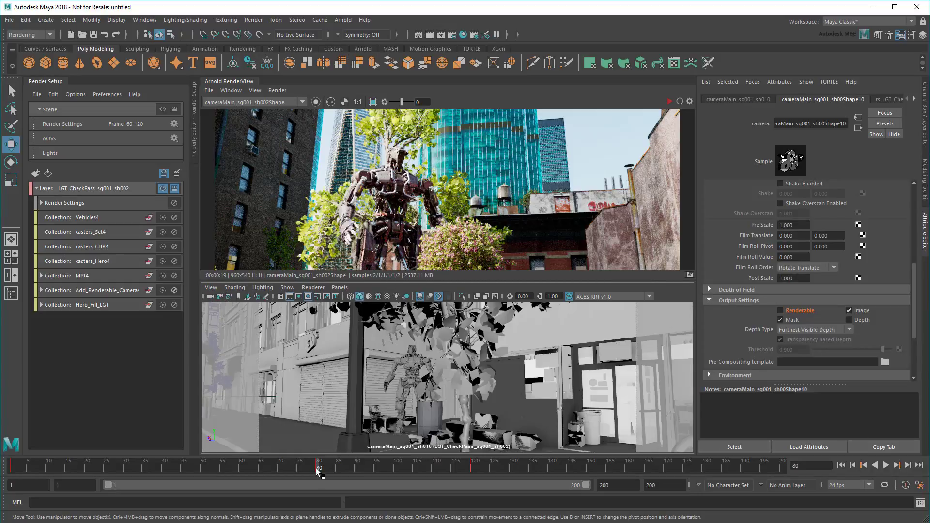
{"action": "left_click", "coordinate": [290, 106]}
{"action": "left_click", "coordinate": [244, 137]}
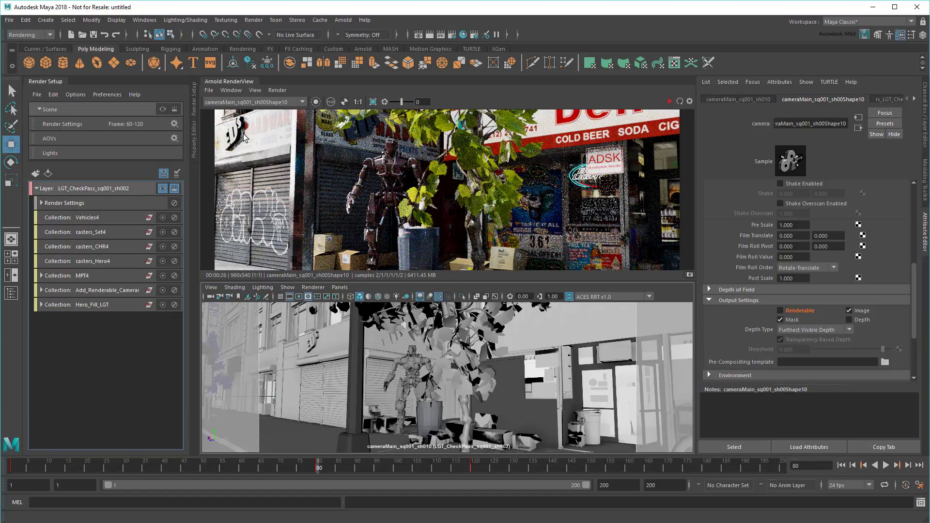
Step: Copy and paste the sh002 layer, rename the copy LGT_CheckPass_sq001_sh010, and make it active
{"action": "left_click", "coordinate": [107, 190]}
{"action": "key", "text": "ctrl+c"}
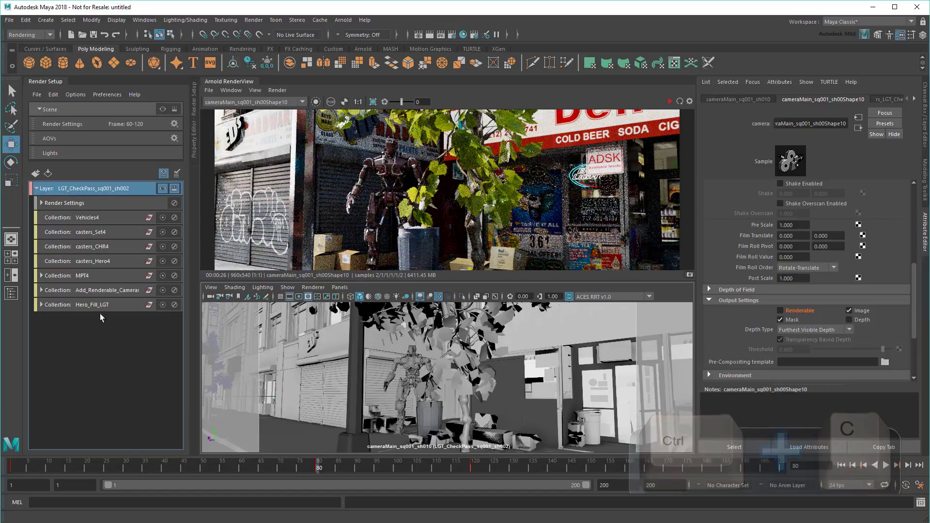
{"action": "key", "text": "ctrl+v"}
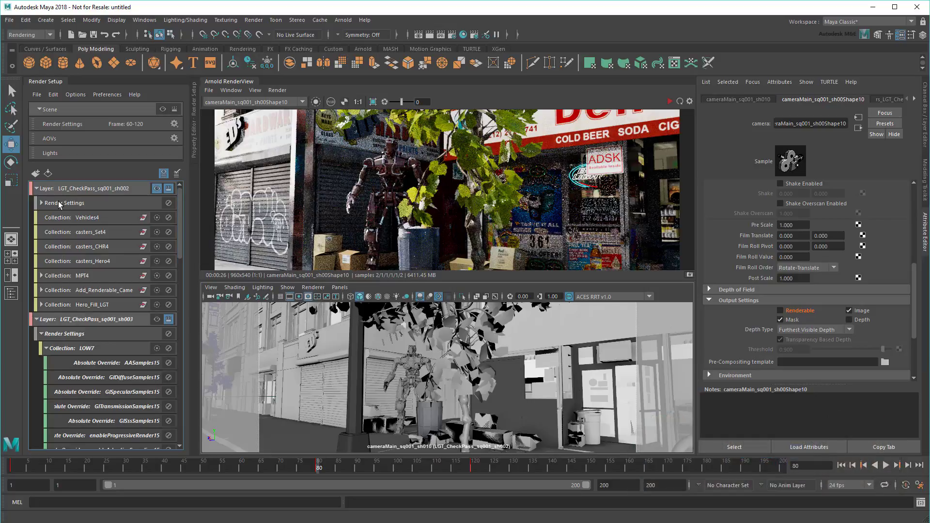
{"action": "left_click", "coordinate": [37, 189]}
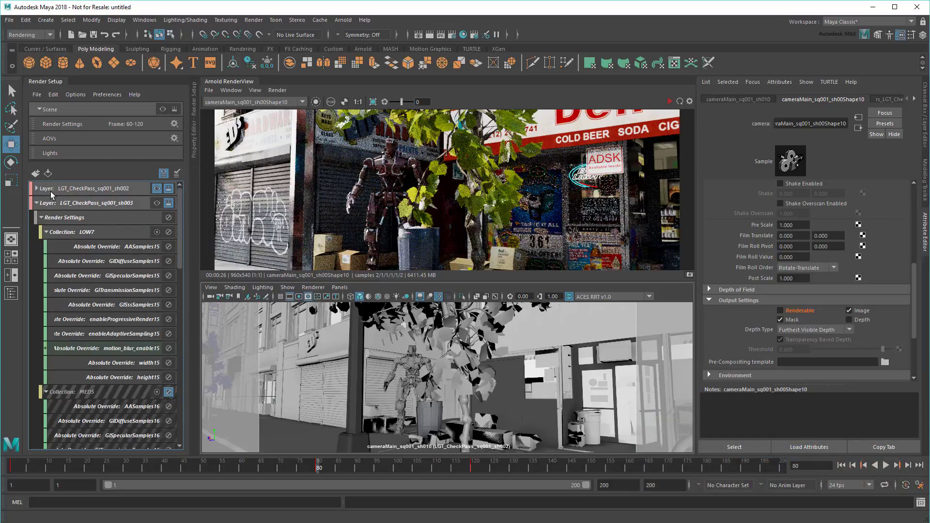
{"action": "double_click", "coordinate": [130, 205]}
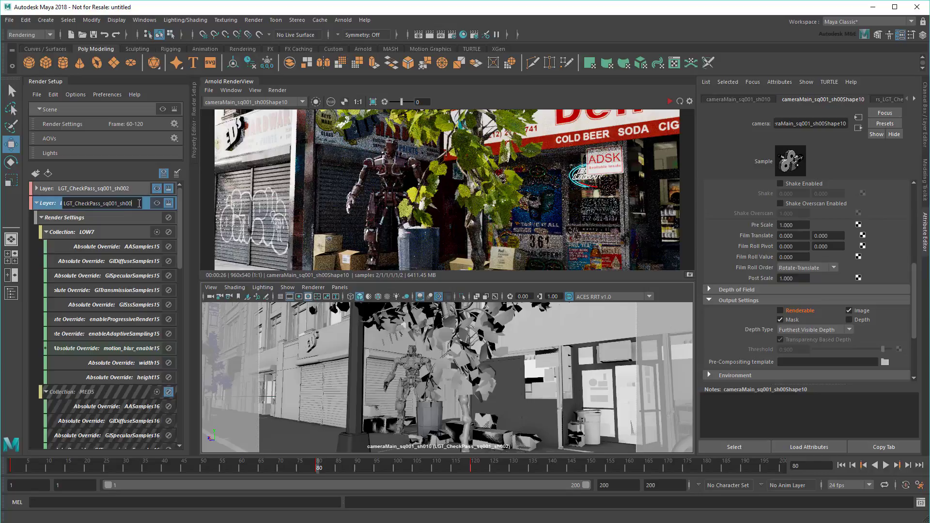
{"action": "key", "text": "Return"}
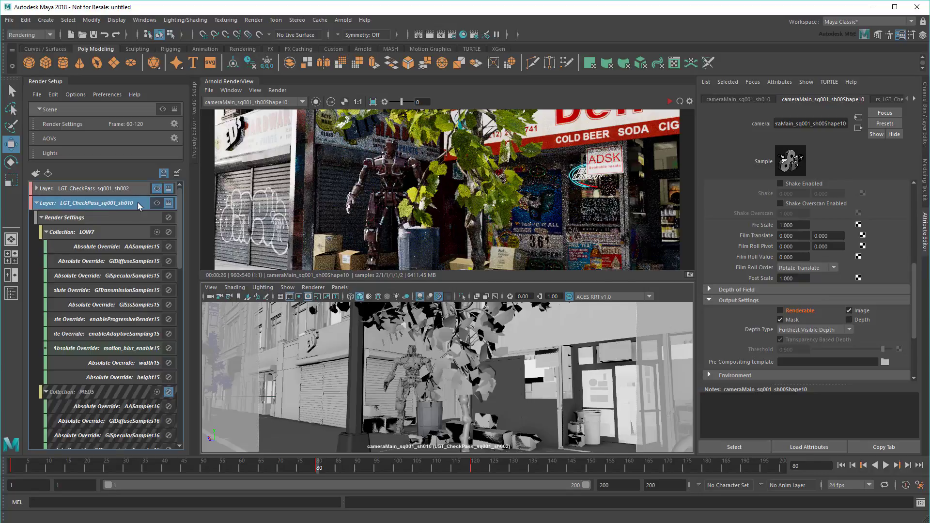
{"action": "left_click", "coordinate": [157, 204]}
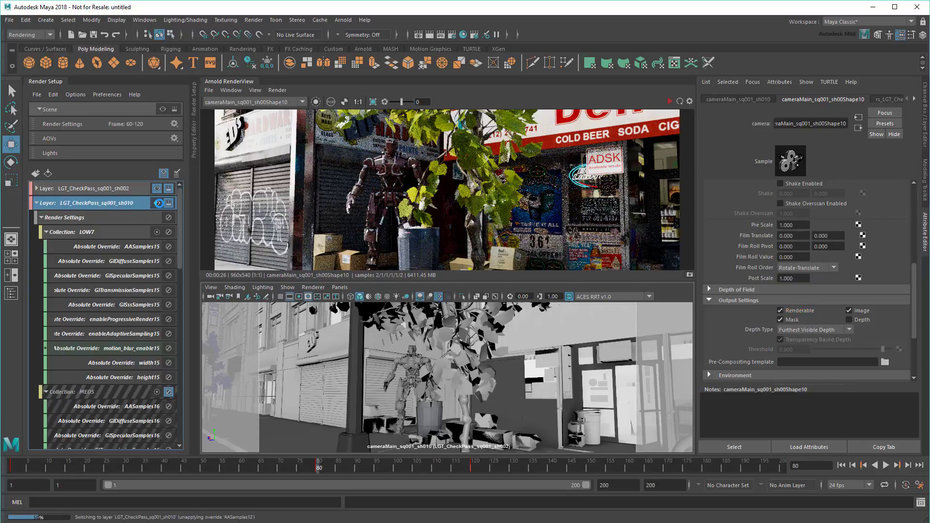
Step: Remove cameraMain_sq001_sh010 from the Add_Non_Renderable_Cameras1 collection's include list
{"action": "left_click", "coordinate": [42, 217]}
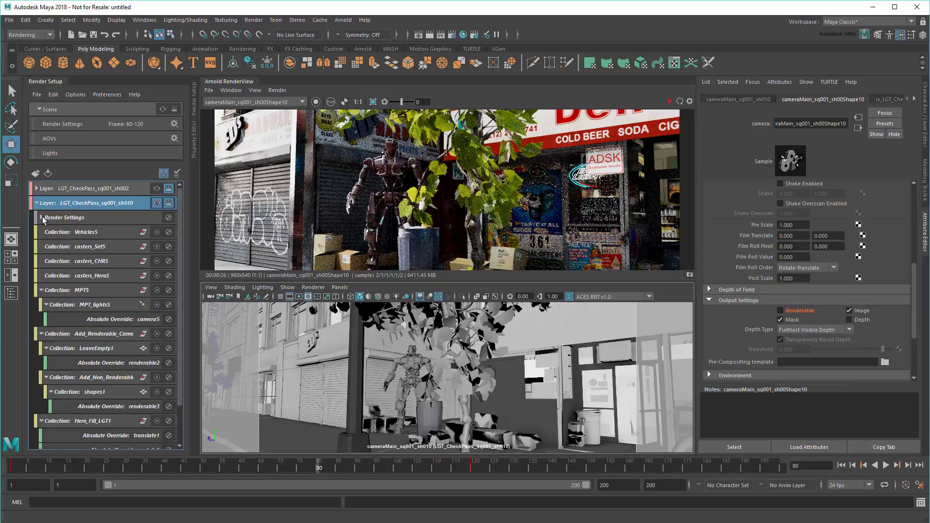
{"action": "left_click", "coordinate": [43, 291]}
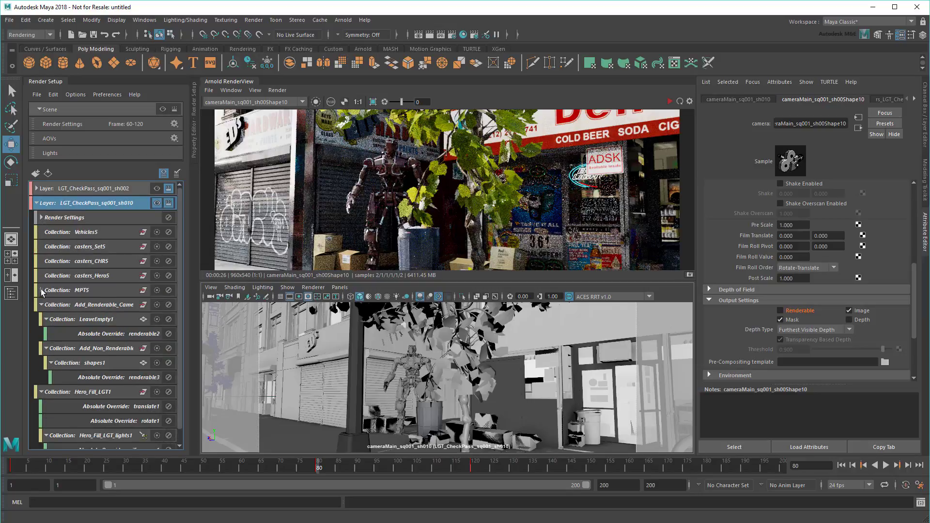
{"action": "left_click", "coordinate": [91, 349]}
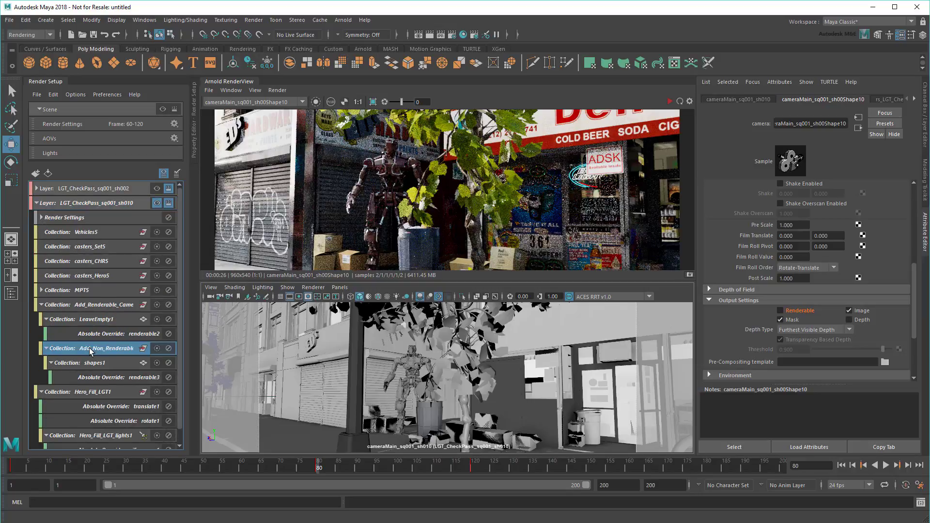
{"action": "left_click", "coordinate": [191, 152]}
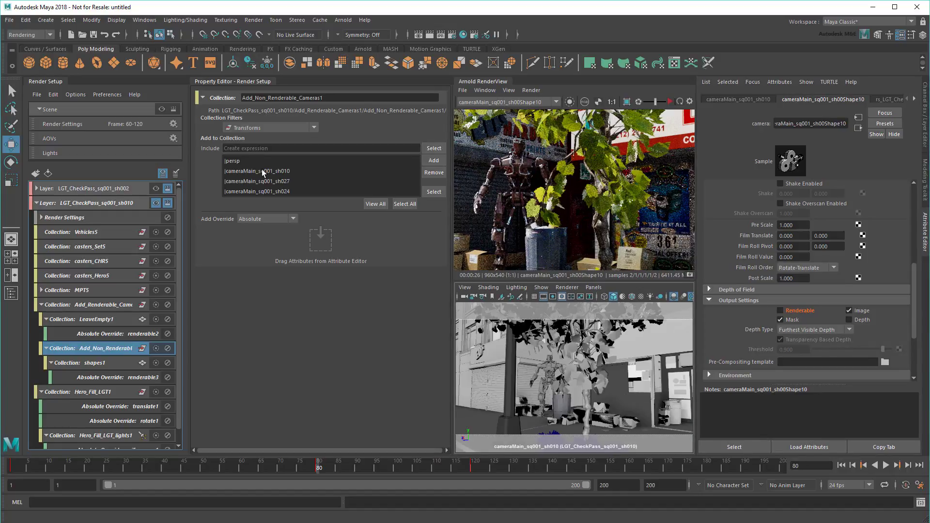
{"action": "left_click", "coordinate": [263, 171]}
{"action": "left_click", "coordinate": [433, 173]}
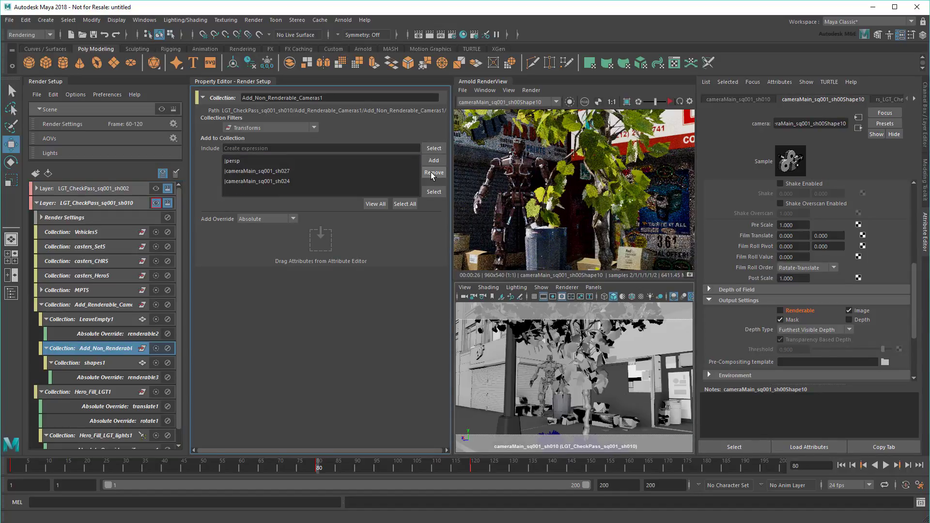
Step: Add cameraMain_sq001_sh002 to the collection from the Outliner
{"action": "left_click", "coordinate": [11, 293]}
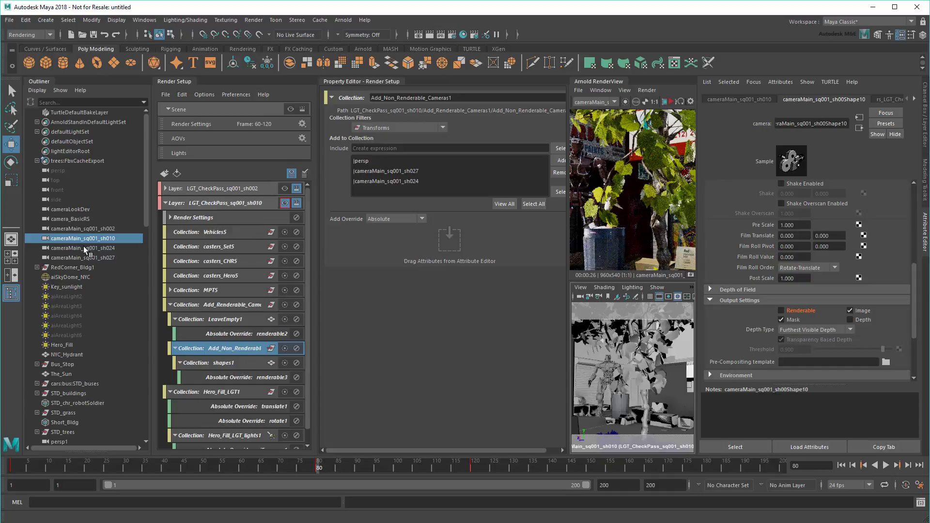
{"action": "left_click", "coordinate": [92, 228]}
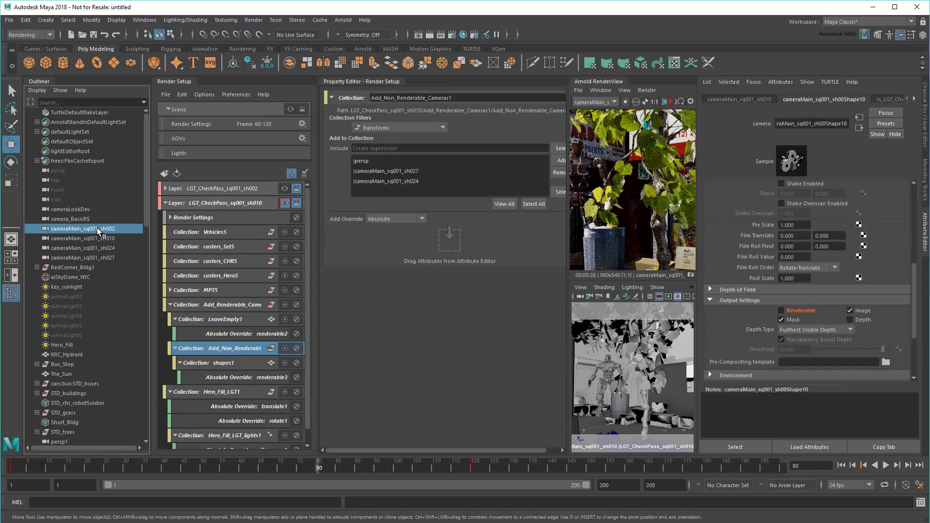
{"action": "left_click", "coordinate": [558, 161]}
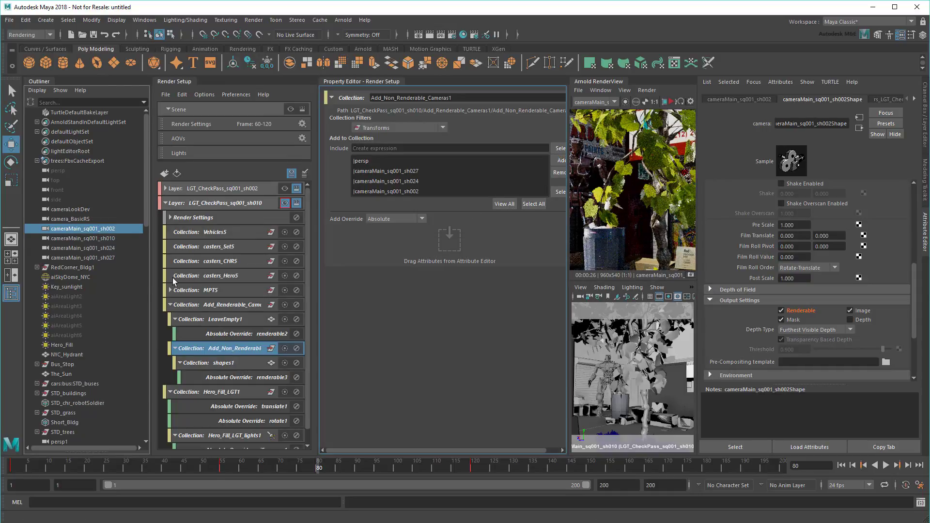
{"action": "left_click", "coordinate": [10, 293]}
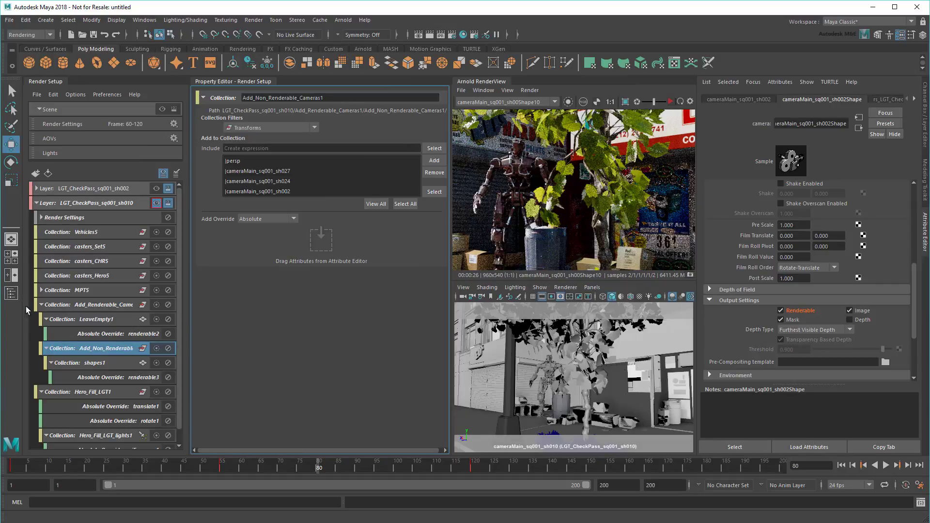
{"action": "left_click", "coordinate": [42, 305]}
Step: Isolate the casters_Hero5, MPT5 and Hero_Fill_LGT1 collections
{"action": "left_click", "coordinate": [163, 275]}
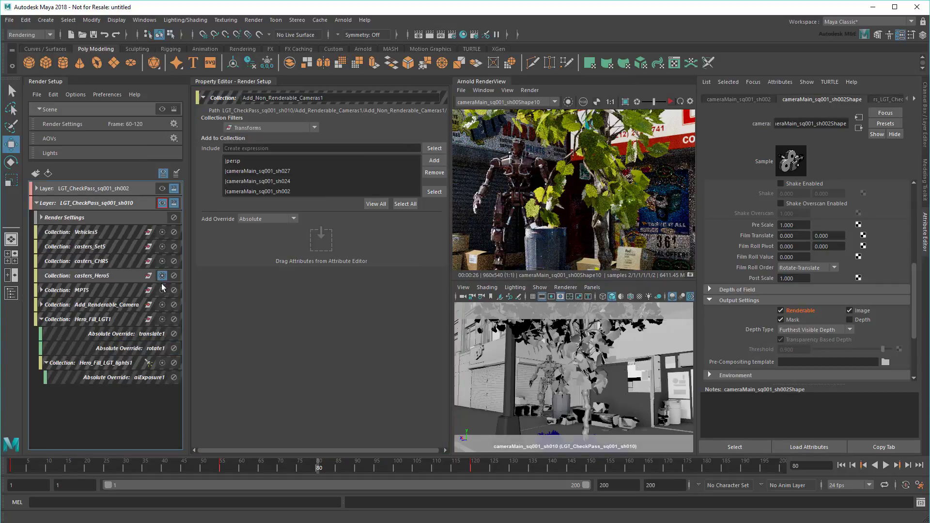
{"action": "left_click", "coordinate": [162, 290]}
{"action": "left_click", "coordinate": [162, 319]}
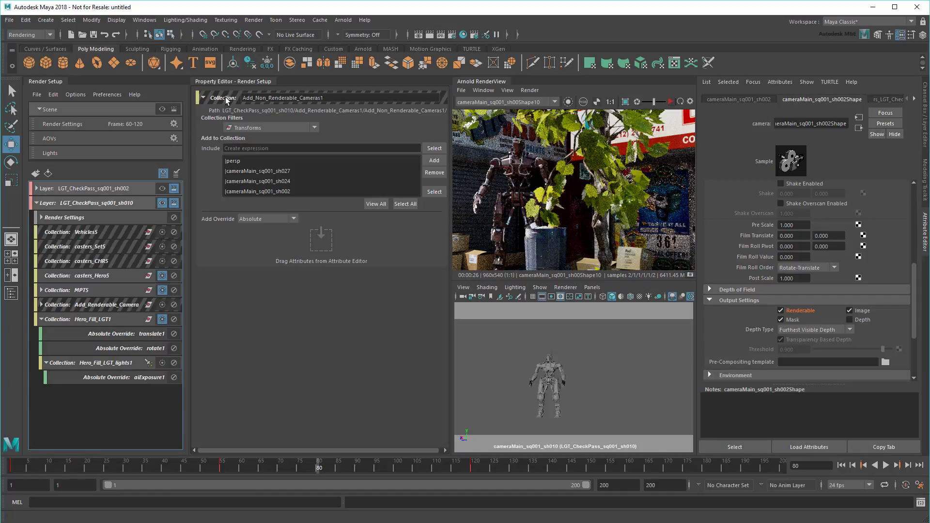
{"action": "left_click", "coordinate": [233, 81]}
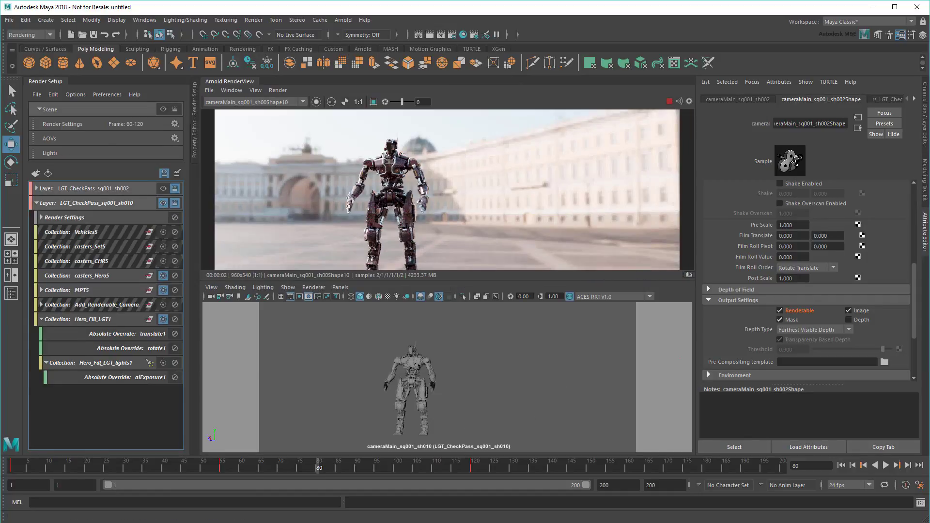
Step: Select the Hero_Fill light from Hero_Fill_LGT1 and look through it in the viewport
{"action": "left_click", "coordinate": [129, 320]}
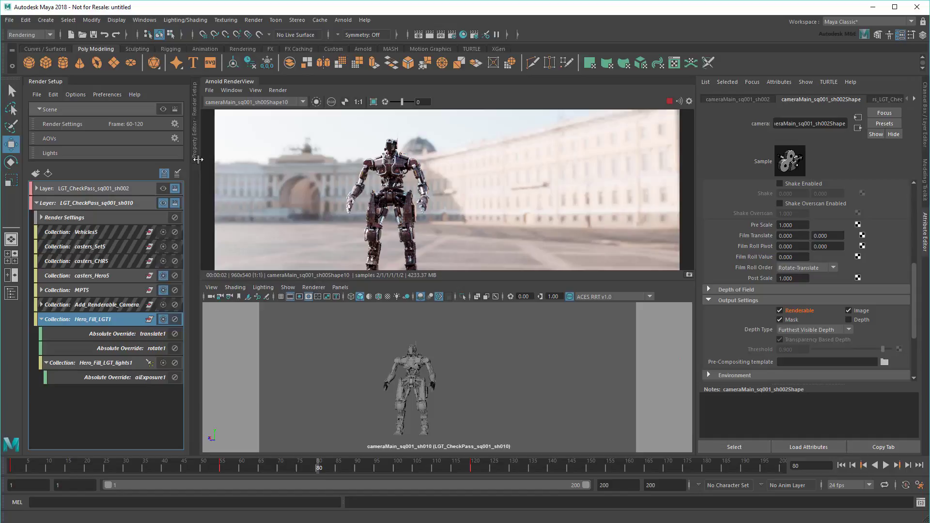
{"action": "left_click_drag", "start_coordinate": [198, 159], "coordinate": [450, 160]}
{"action": "left_click", "coordinate": [242, 161]}
{"action": "left_click", "coordinate": [429, 192]}
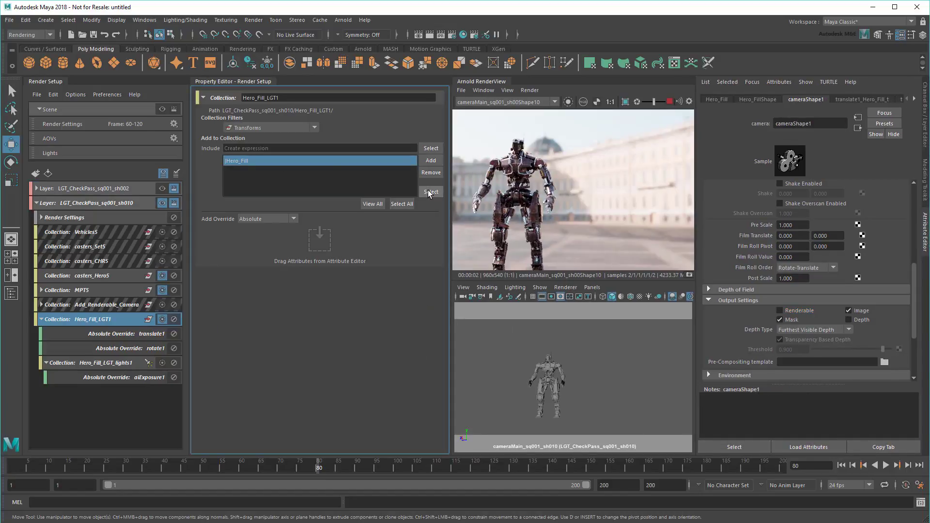
{"action": "left_click", "coordinate": [243, 83]}
{"action": "left_click", "coordinate": [340, 288]}
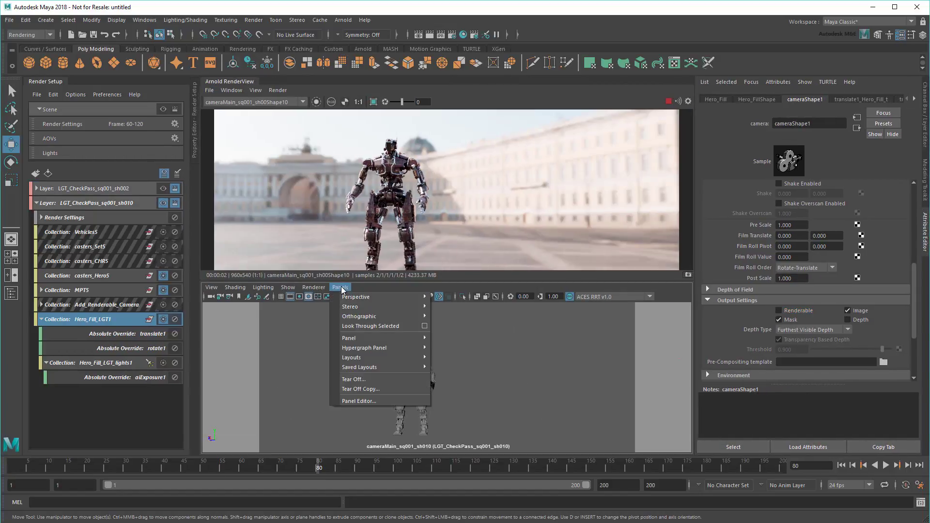
{"action": "left_click", "coordinate": [370, 326]}
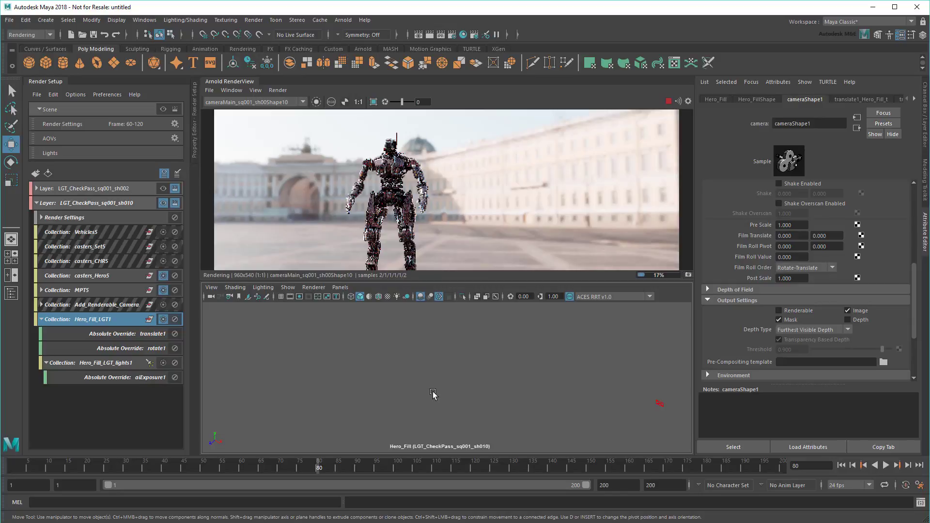
Step: Frame the robot soldier in the Hero_Fill light view and orbit around it
{"action": "left_click", "coordinate": [381, 163]}
{"action": "key", "text": "f"}
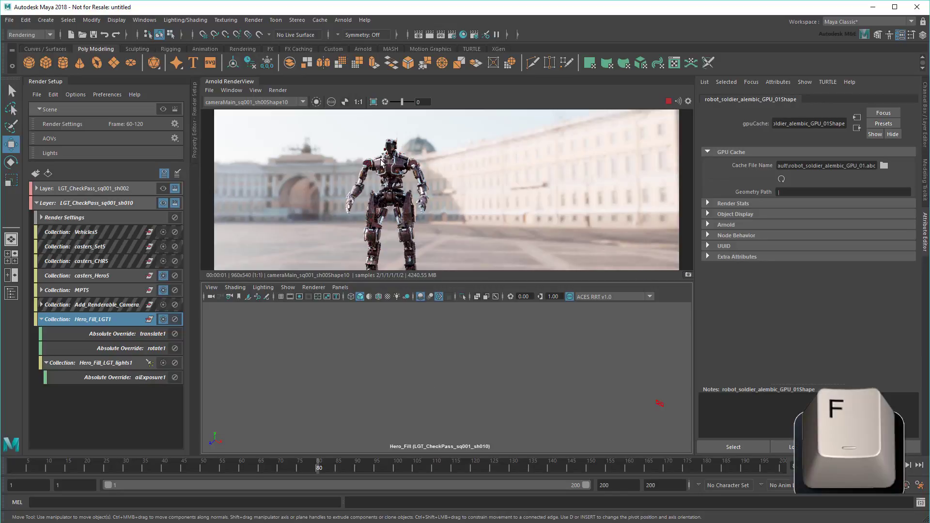
{"action": "scroll", "coordinate": [460, 383], "scroll_direction": "up", "scroll_amount": 3}
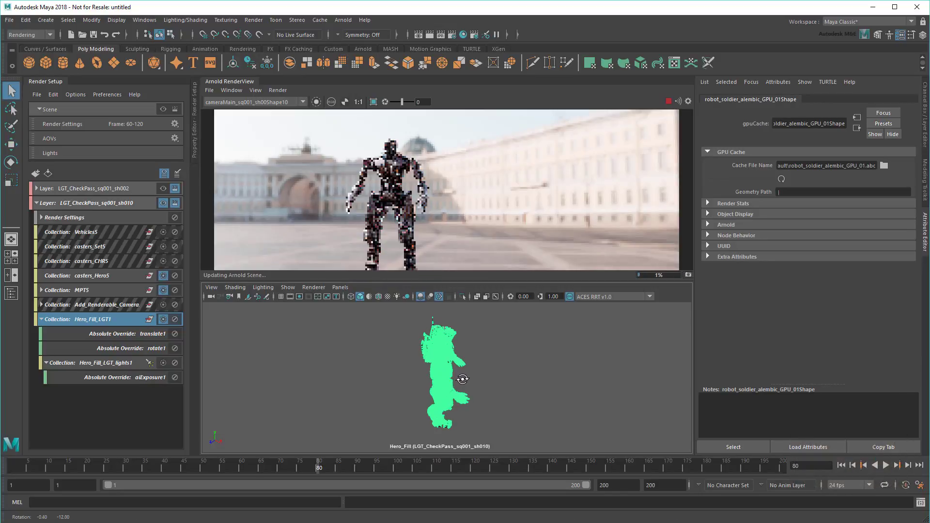
{"action": "scroll", "coordinate": [464, 375], "scroll_direction": "down", "scroll_amount": 2}
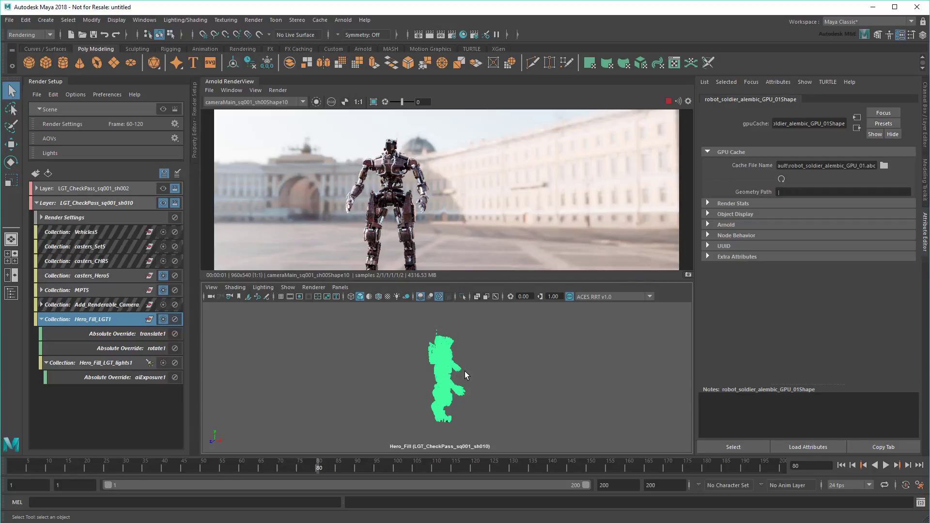
{"action": "left_click_drag", "start_coordinate": [465, 376], "coordinate": [486, 394], "text": "alt"}
Step: Set the Hero_Fill translate override to 1209, 442, 2462
{"action": "left_click", "coordinate": [260, 348]}
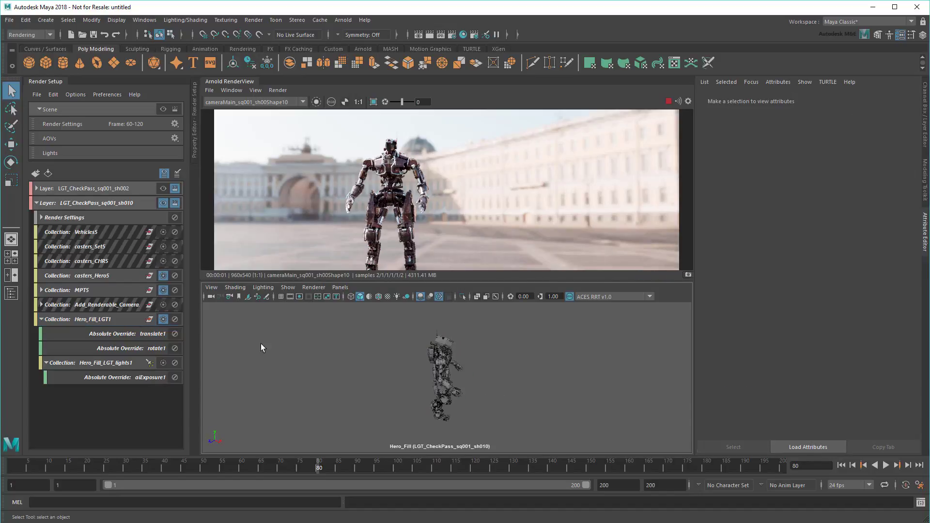
{"action": "left_click", "coordinate": [147, 332]}
{"action": "left_click", "coordinate": [195, 145]}
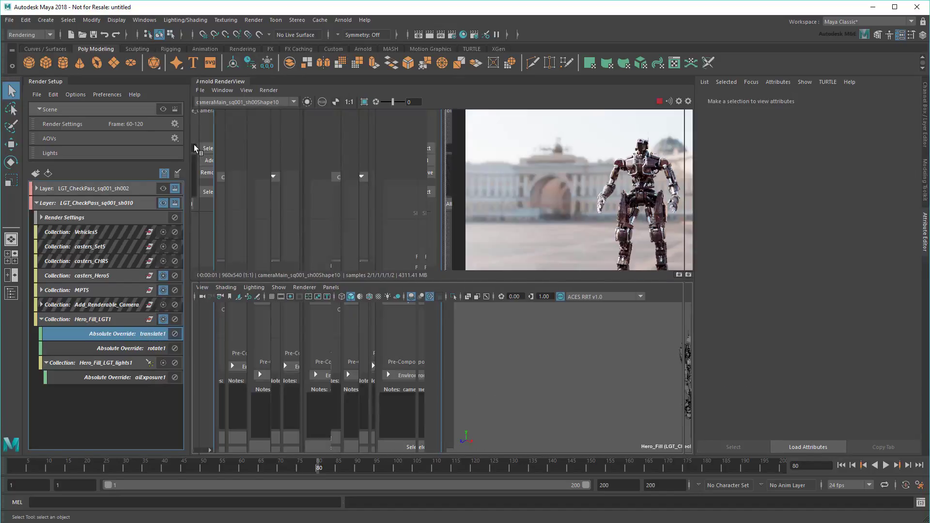
{"action": "type", "text": "1209"}
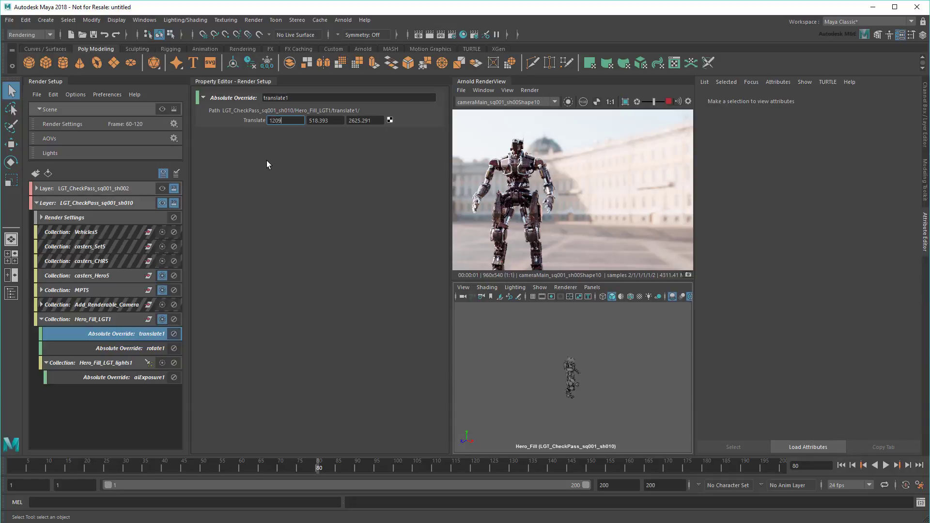
{"action": "key", "text": "Tab"}
{"action": "type", "text": "442"}
{"action": "key", "text": "Tab"}
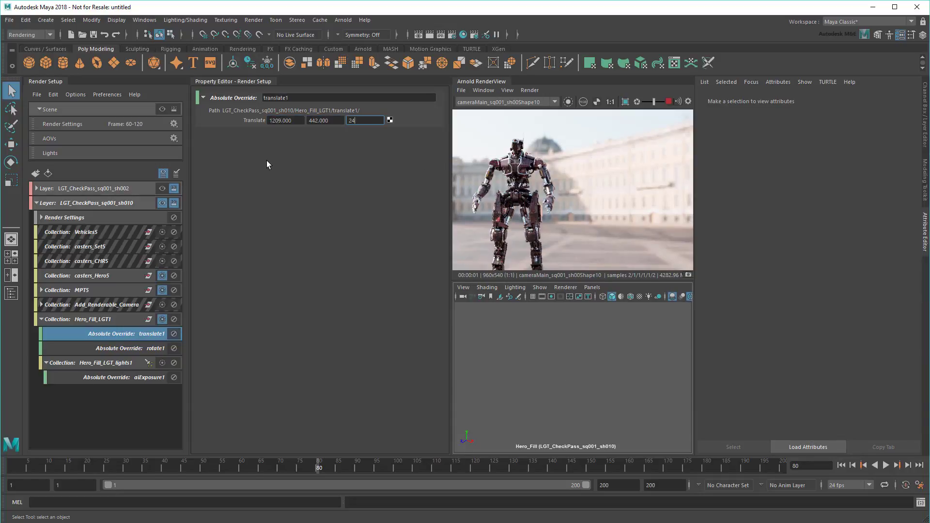
{"action": "type", "text": "2462"}
{"action": "key", "text": "Return"}
Step: Set the Hero_Fill rotate override to -53, 33, 0
{"action": "left_click", "coordinate": [160, 343]}
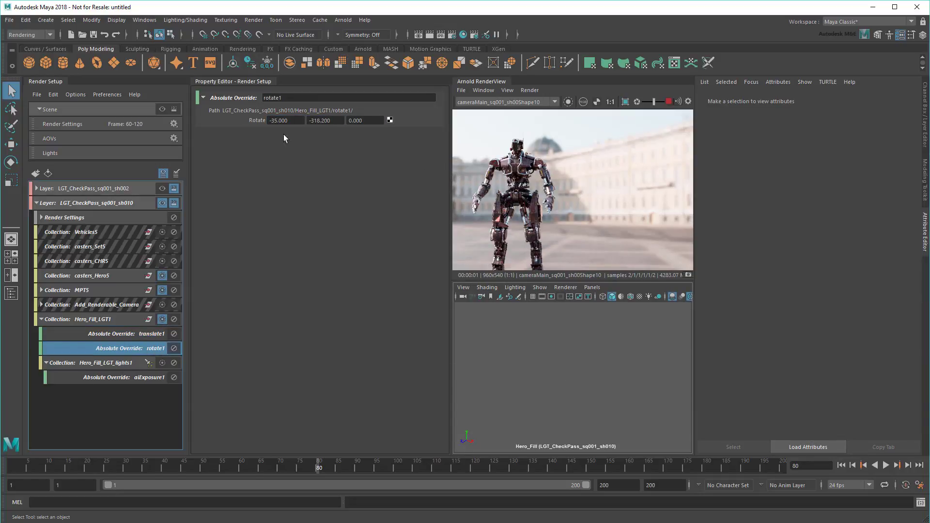
{"action": "type", "text": "-53"}
{"action": "key", "text": "Tab"}
{"action": "type", "text": "33"}
{"action": "key", "text": "Return"}
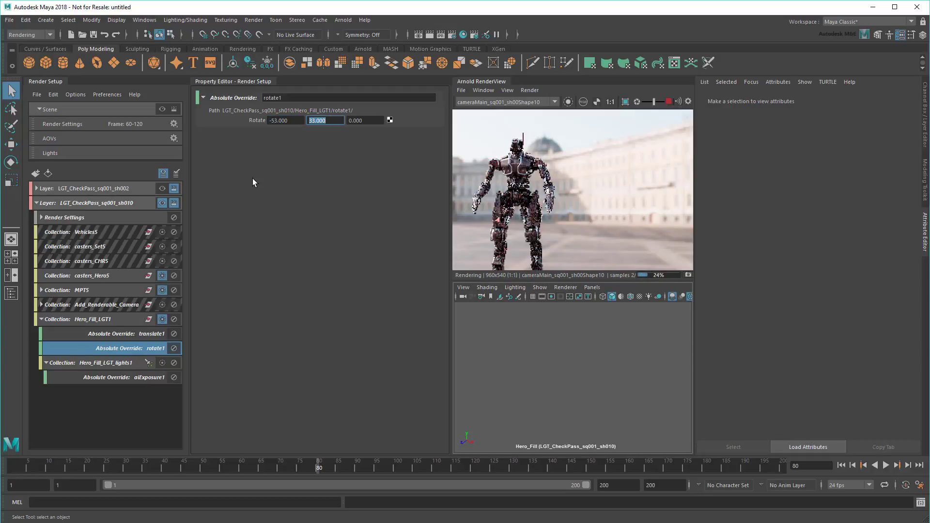
Step: Look through cameraMain_sq001_sh010 in the viewport
{"action": "left_click", "coordinate": [254, 80]}
{"action": "left_click", "coordinate": [340, 287]}
{"action": "mouse_move", "coordinate": [361, 297]}
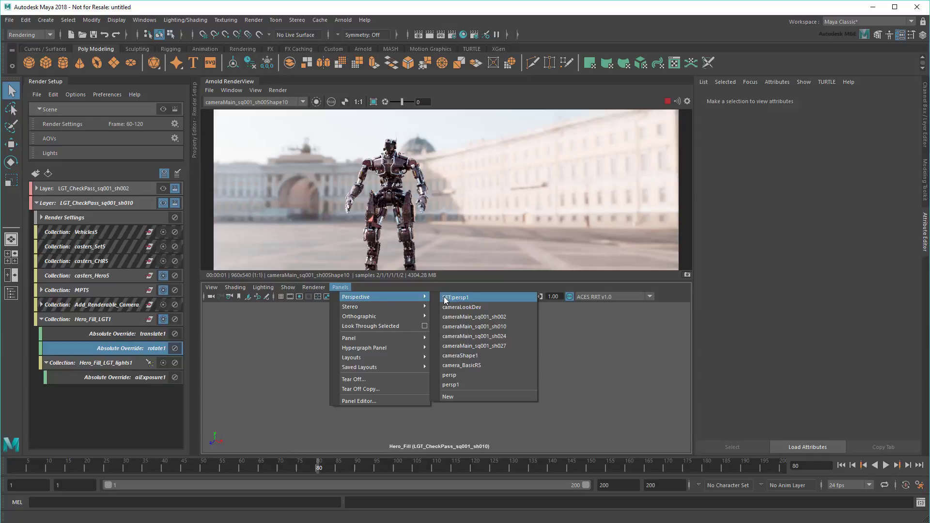
{"action": "left_click", "coordinate": [475, 327]}
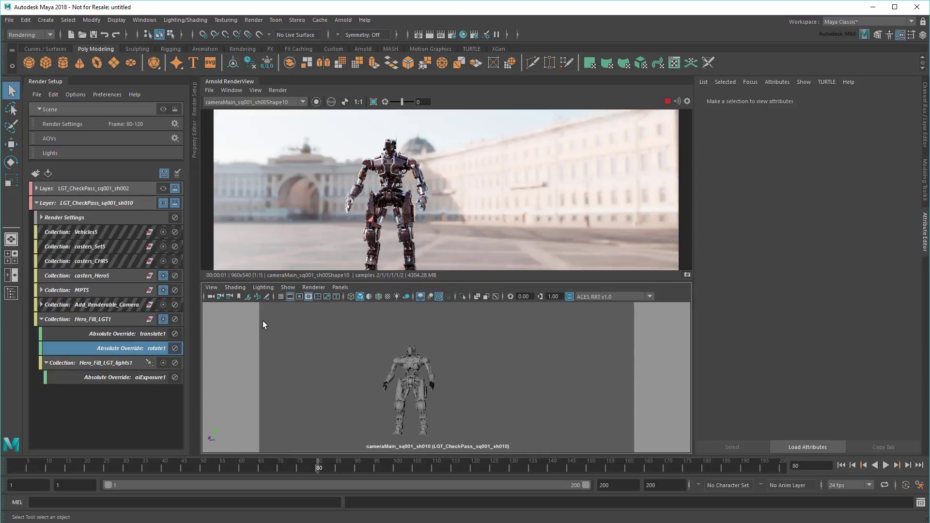
Step: Set the sh010 start frame override to 80, confirming the end frame stays 120
{"action": "left_click", "coordinate": [210, 296]}
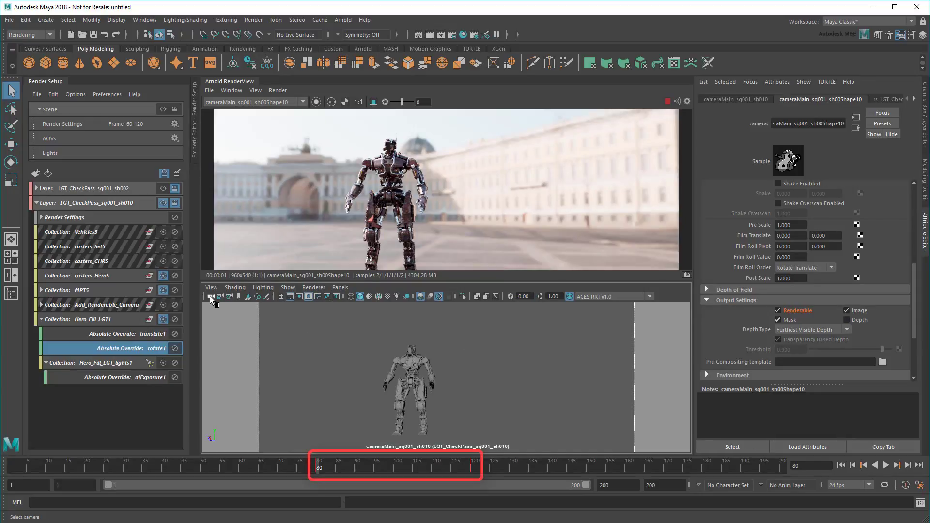
{"action": "left_click", "coordinate": [41, 319]}
{"action": "left_click", "coordinate": [41, 218]}
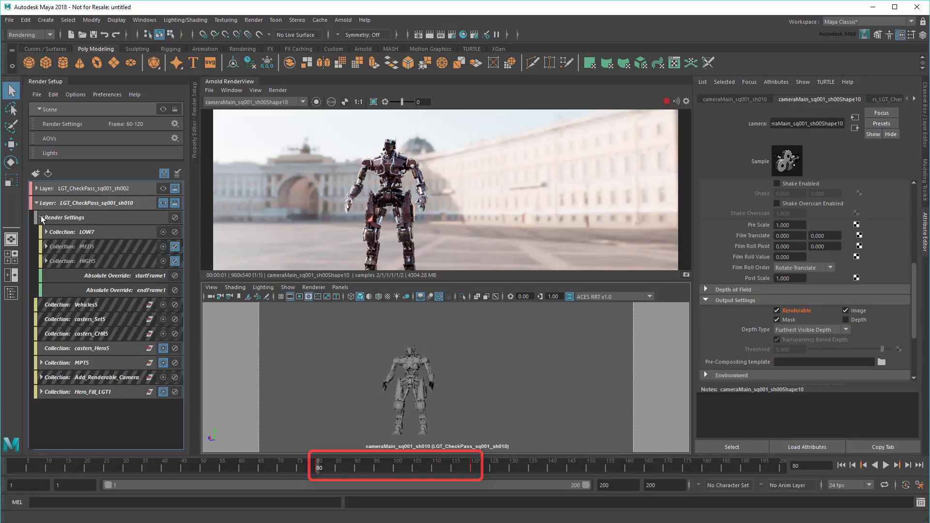
{"action": "left_click", "coordinate": [125, 279]}
{"action": "left_click", "coordinate": [195, 118]}
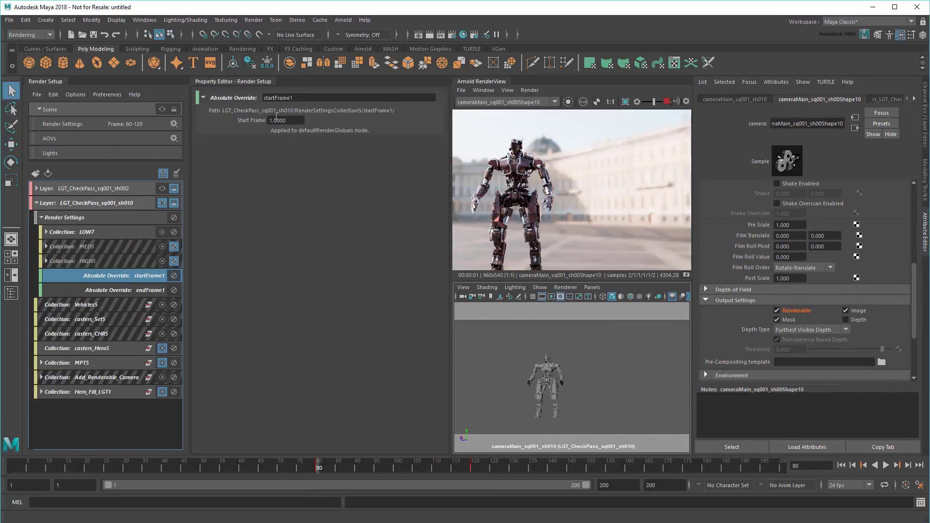
{"action": "left_click", "coordinate": [287, 120]}
{"action": "type", "text": "80"}
{"action": "key", "text": "Return"}
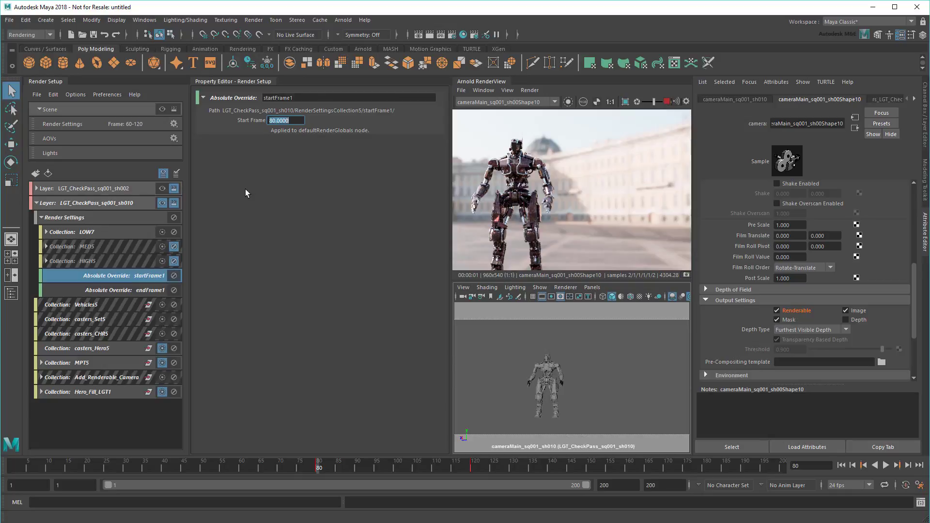
{"action": "left_click", "coordinate": [134, 293]}
{"action": "left_click", "coordinate": [42, 218]}
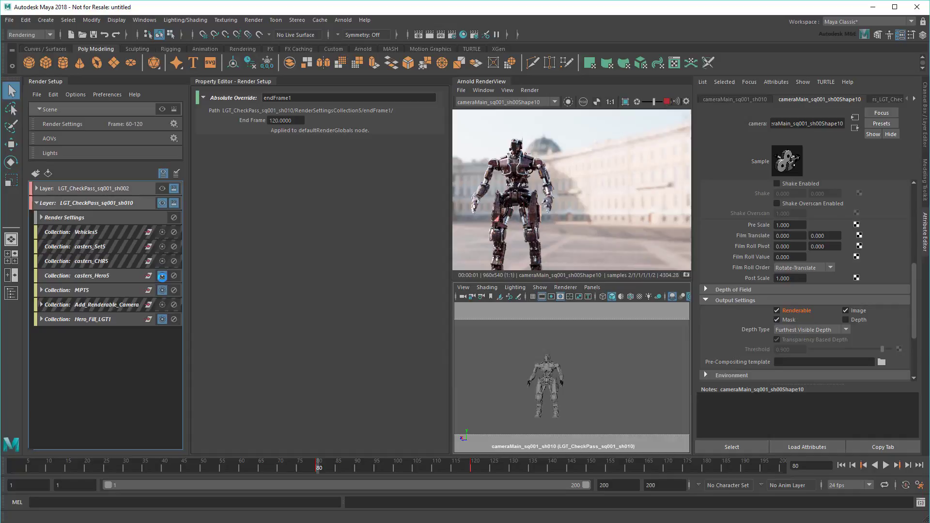
Step: Turn off isolation on casters_Hero5, MPT5 and Hero_Fill_LGT1
{"action": "left_click", "coordinate": [162, 275]}
{"action": "left_click", "coordinate": [163, 291]}
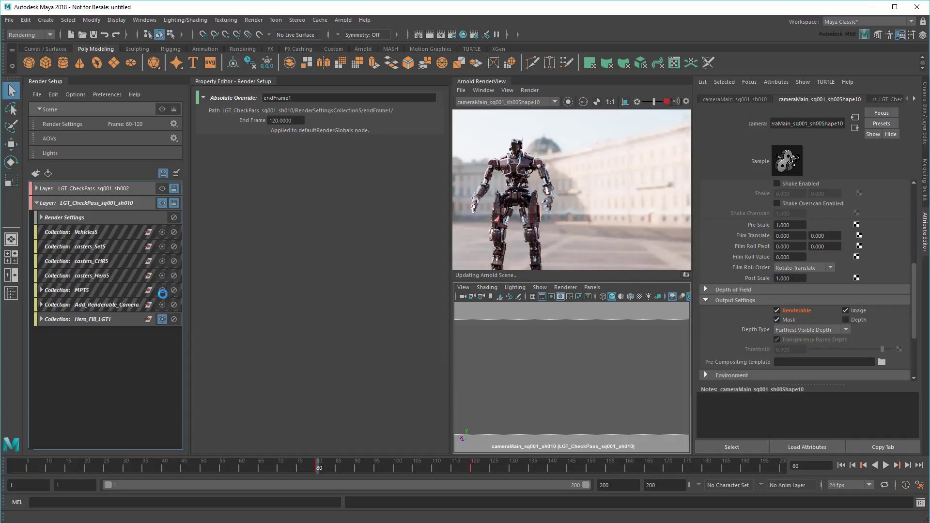
{"action": "left_click", "coordinate": [163, 319]}
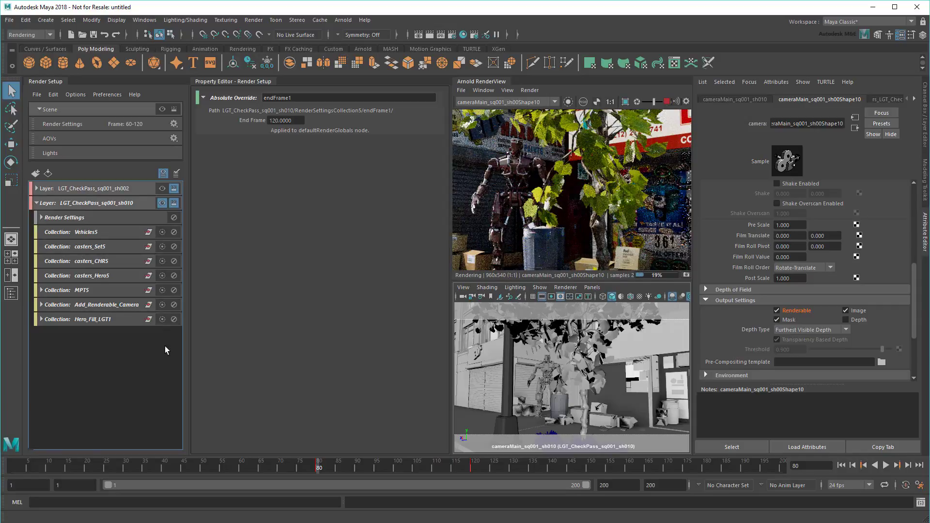
Step: Look through cameraMain_sq001_sh024 in the viewport
{"action": "left_click", "coordinate": [259, 85]}
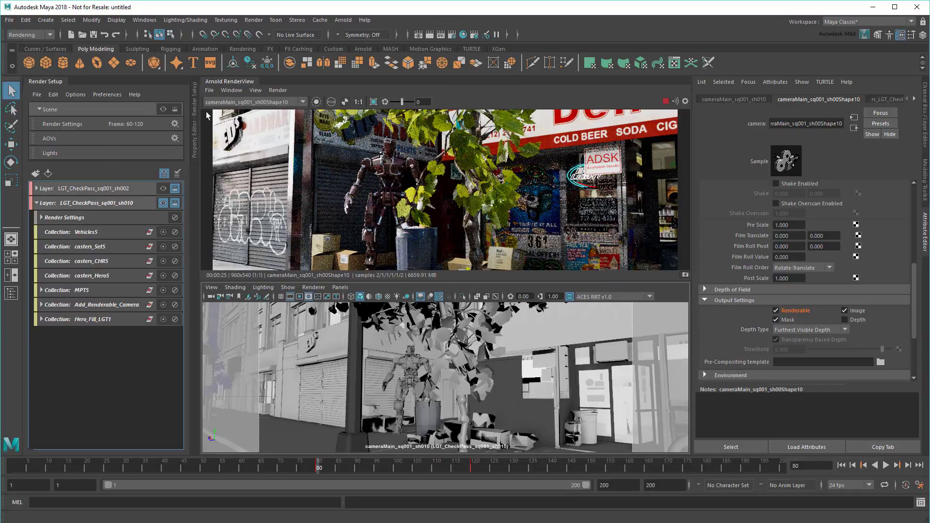
{"action": "left_click", "coordinate": [37, 204]}
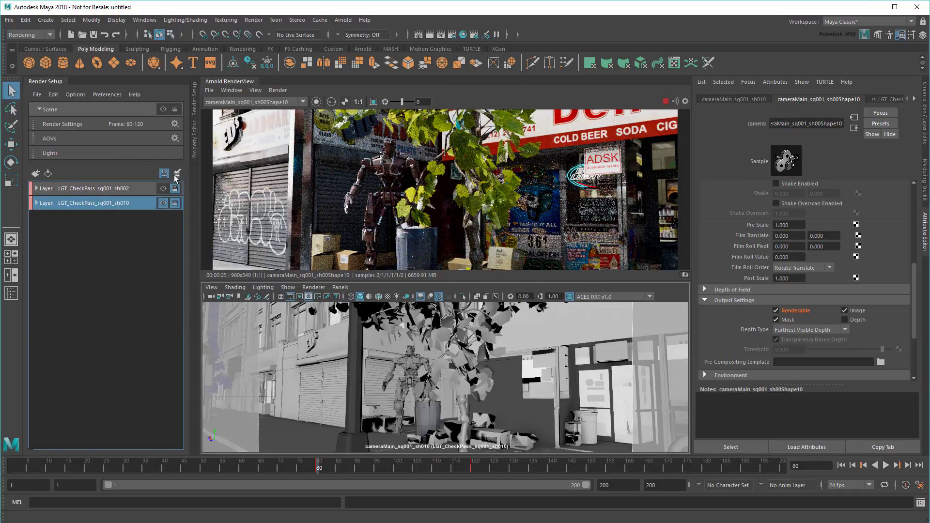
{"action": "left_click", "coordinate": [147, 226]}
{"action": "left_click", "coordinate": [340, 287]}
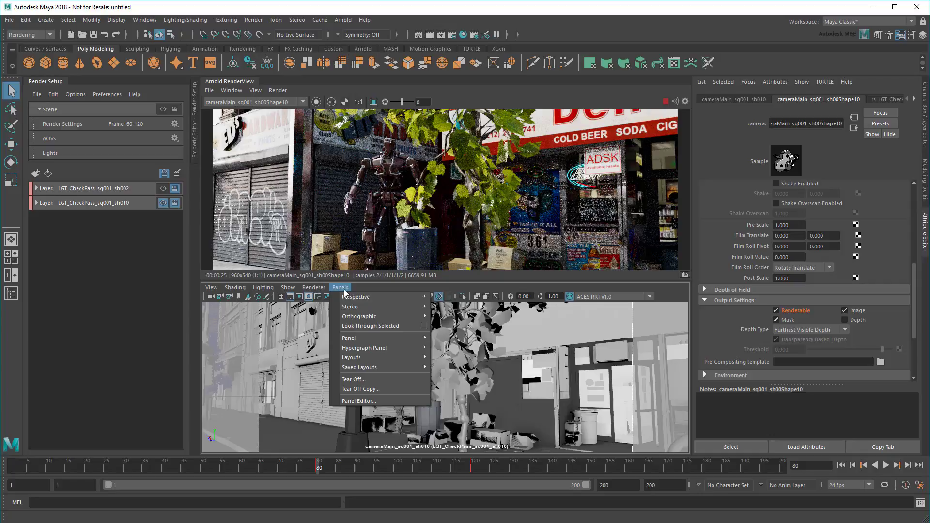
{"action": "left_click", "coordinate": [472, 336]}
Step: Render through the sh024 camera in the Arnold RenderView and select the sh010 layer
{"action": "left_click", "coordinate": [271, 101]}
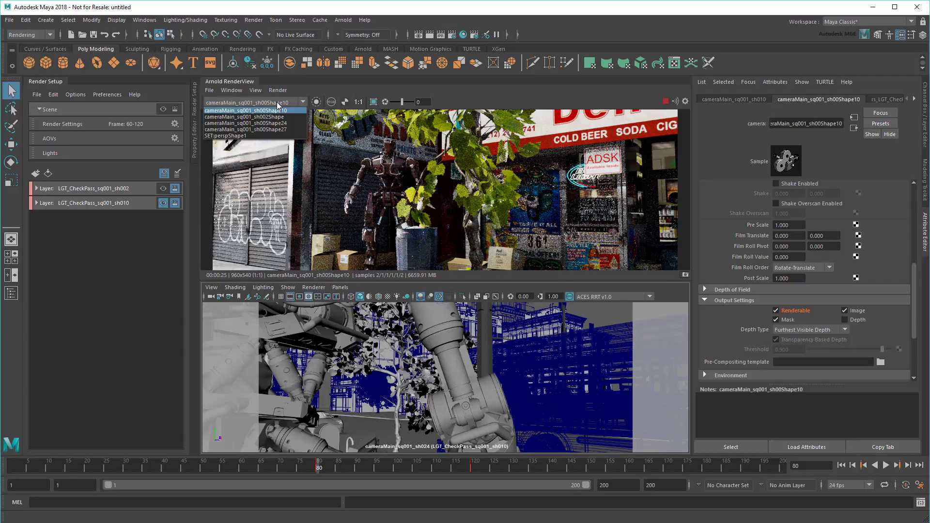
{"action": "left_click", "coordinate": [285, 128]}
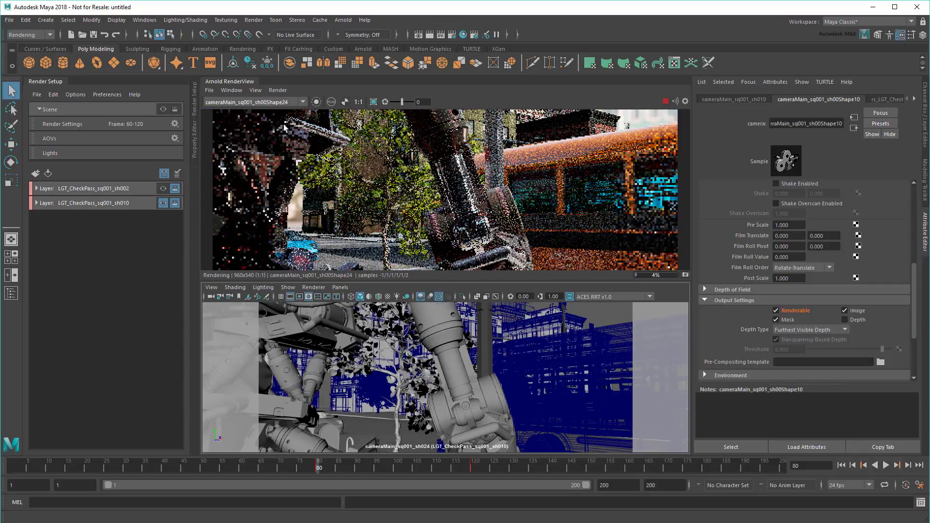
{"action": "left_click", "coordinate": [120, 204]}
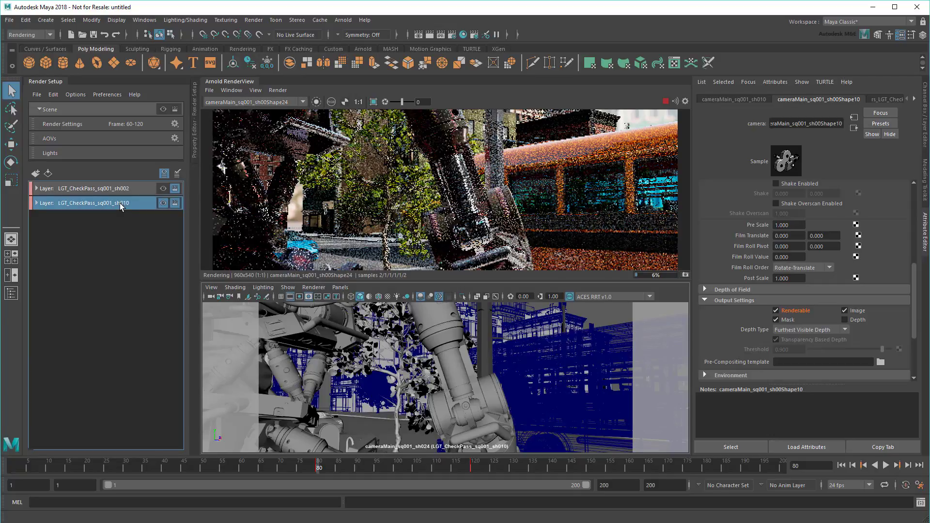
Step: In layer sh011, remove cameraMain_sq001_sh024 from the non-renderable cameras collection
{"action": "left_click", "coordinate": [155, 218]}
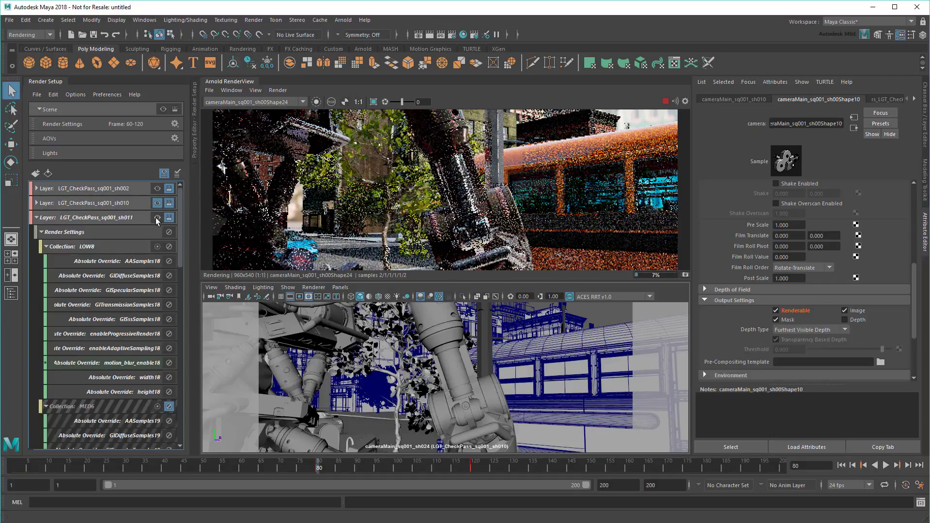
{"action": "left_click", "coordinate": [43, 232]}
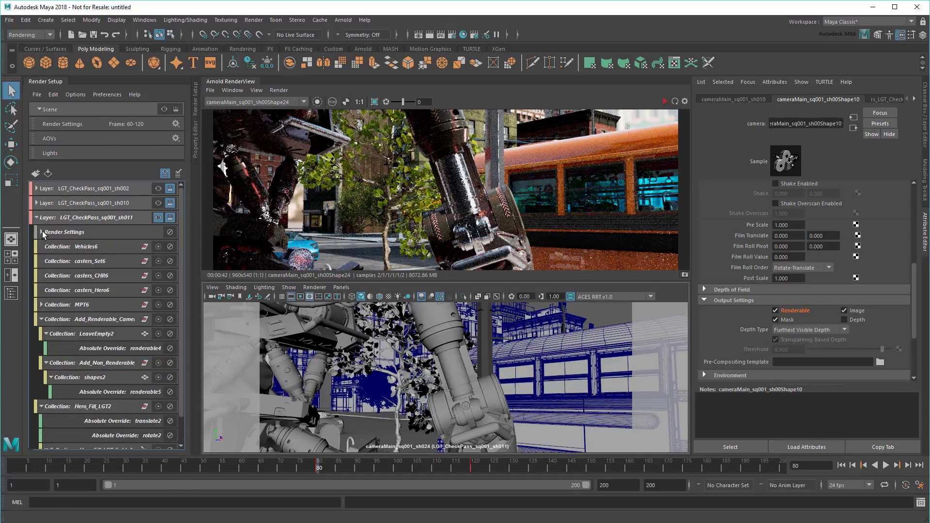
{"action": "left_click", "coordinate": [107, 363]}
{"action": "left_click", "coordinate": [193, 150]}
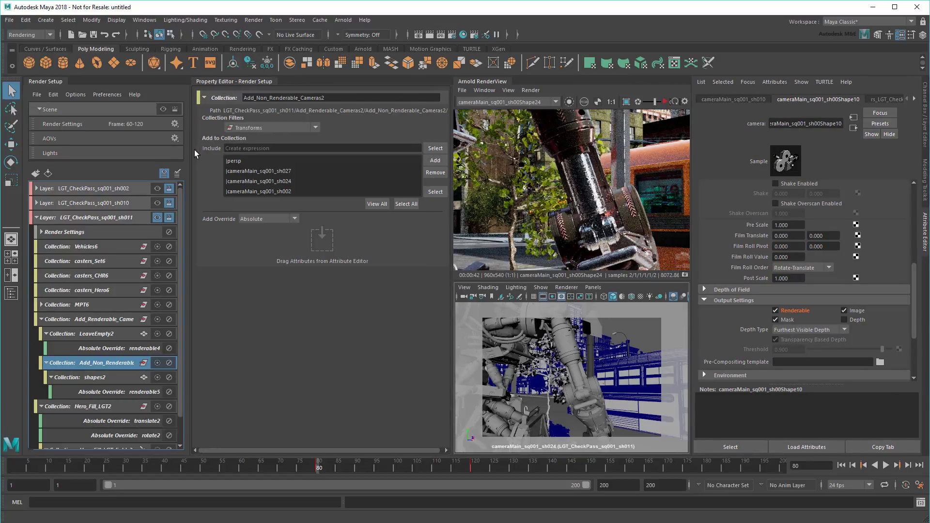
{"action": "left_click", "coordinate": [287, 181]}
{"action": "left_click", "coordinate": [435, 173]}
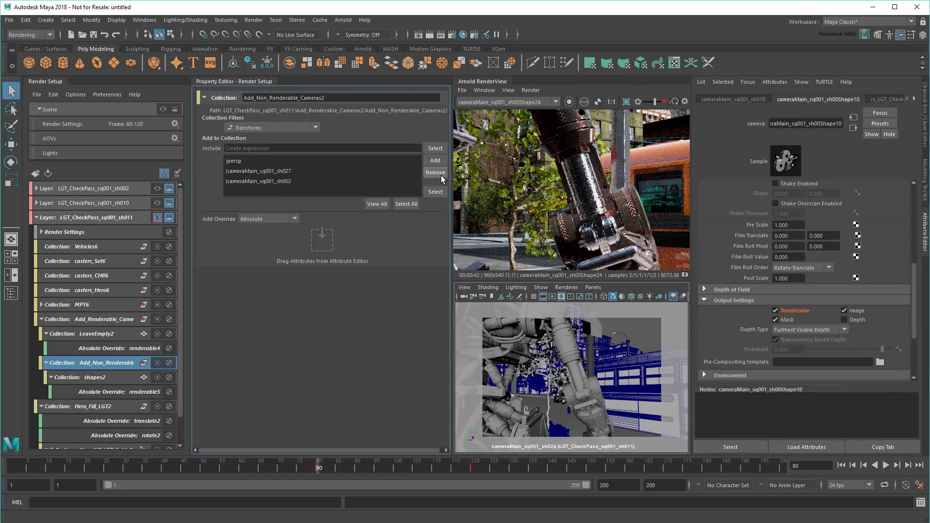
{"action": "left_click", "coordinate": [11, 293]}
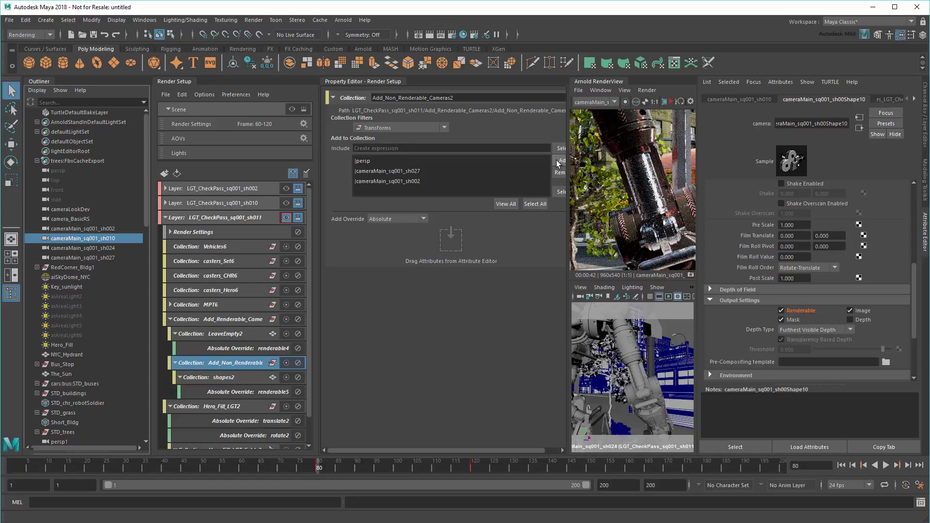
{"action": "left_click", "coordinate": [11, 293]}
Step: Set the hero fill translate override X and Y to 1743 and 544
{"action": "left_click", "coordinate": [125, 394]}
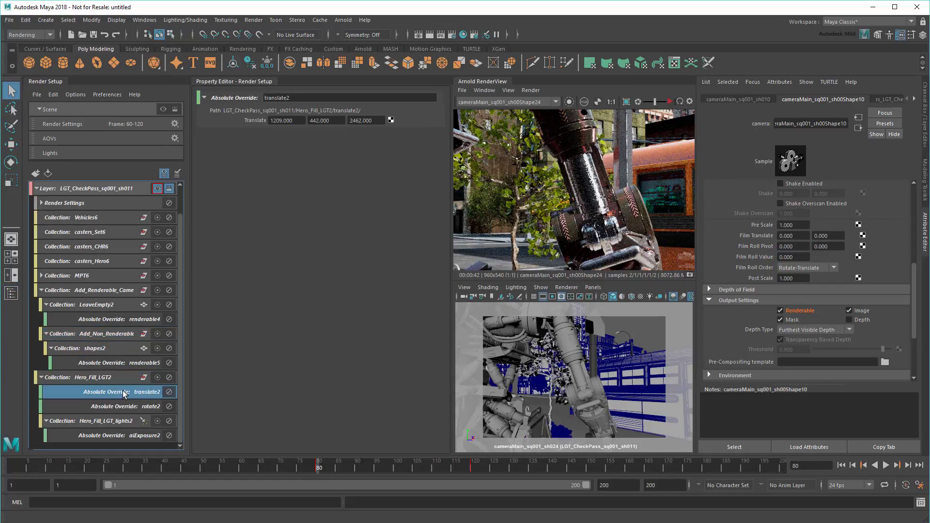
{"action": "left_click", "coordinate": [295, 121]}
{"action": "type", "text": "1743"}
{"action": "key", "text": "Tab"}
{"action": "type", "text": "544"}
{"action": "key", "text": "Tab"}
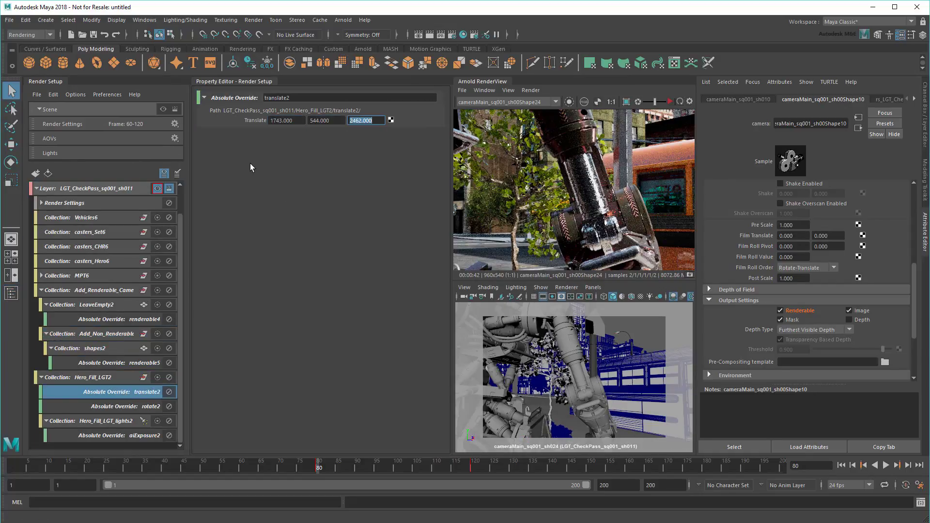
Step: Set the hero fill rotate override to -64, 29 and select the sh024 layer
{"action": "left_click", "coordinate": [144, 405]}
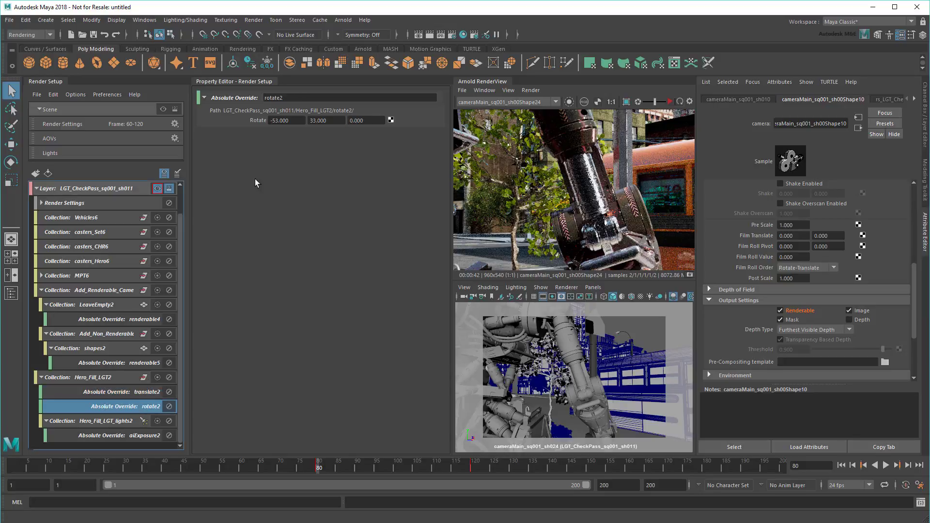
{"action": "type", "text": "-64"}
{"action": "key", "text": "Tab"}
{"action": "type", "text": "29"}
{"action": "key", "text": "Return"}
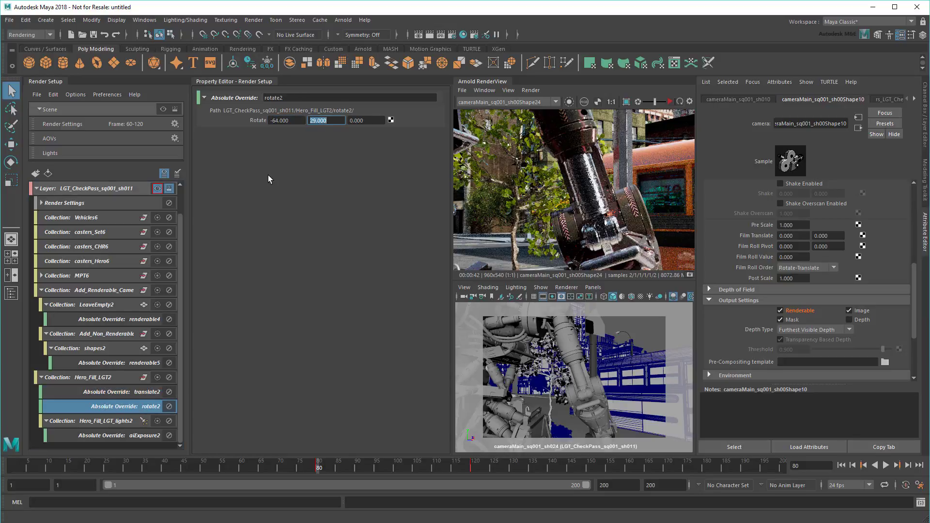
{"action": "left_click", "coordinate": [159, 188]}
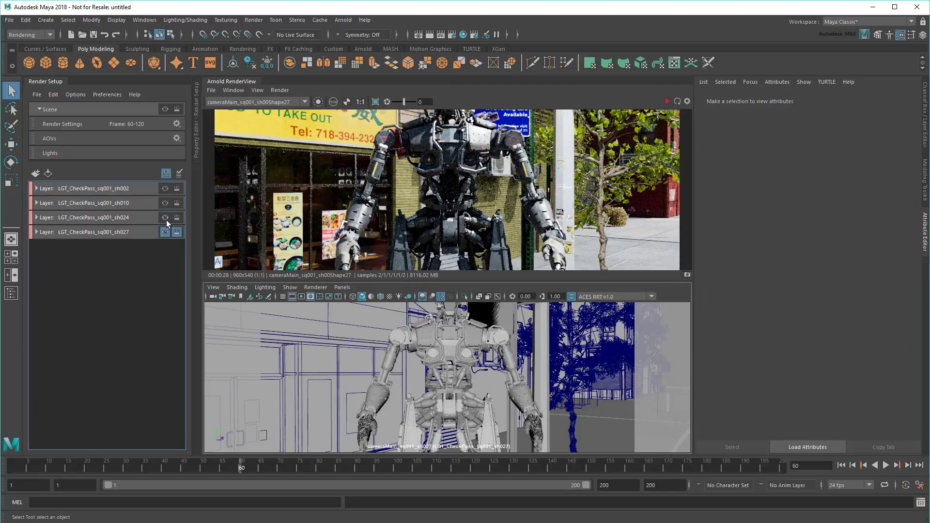
{"action": "left_click", "coordinate": [170, 219]}
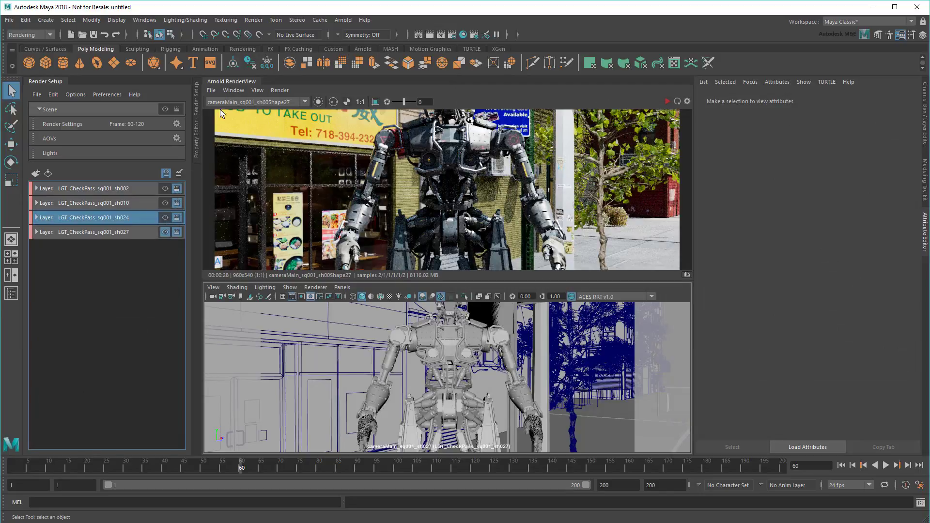
{"action": "left_click", "coordinate": [254, 20]}
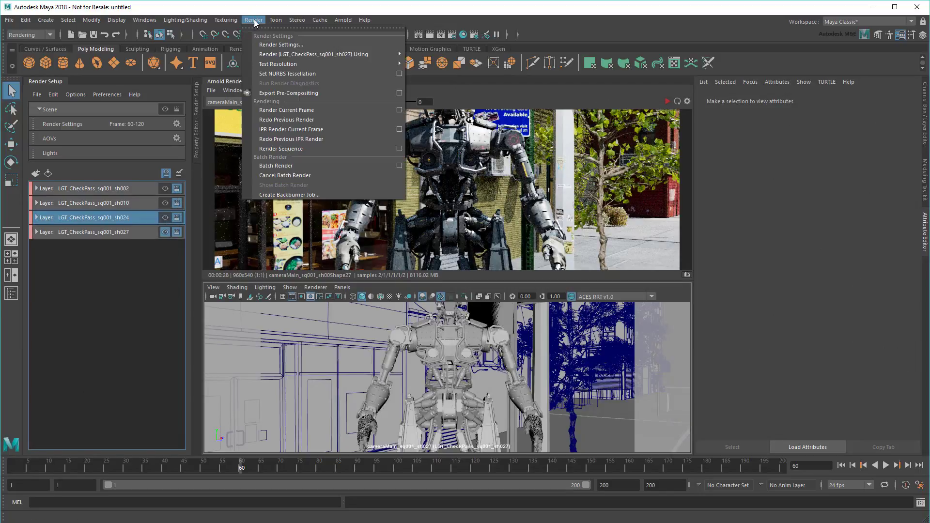
Step: Start a batch render and open the images output folder
{"action": "left_click", "coordinate": [325, 168]}
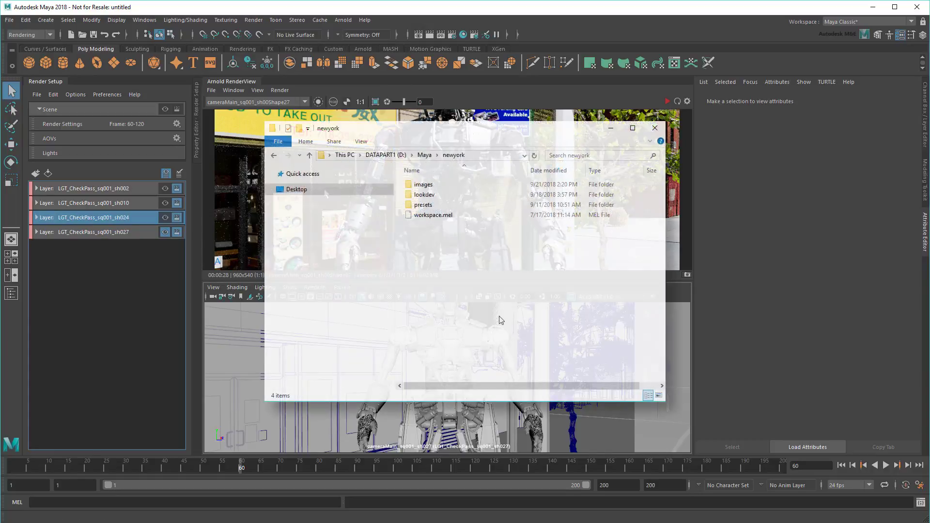
{"action": "double_click", "coordinate": [428, 187]}
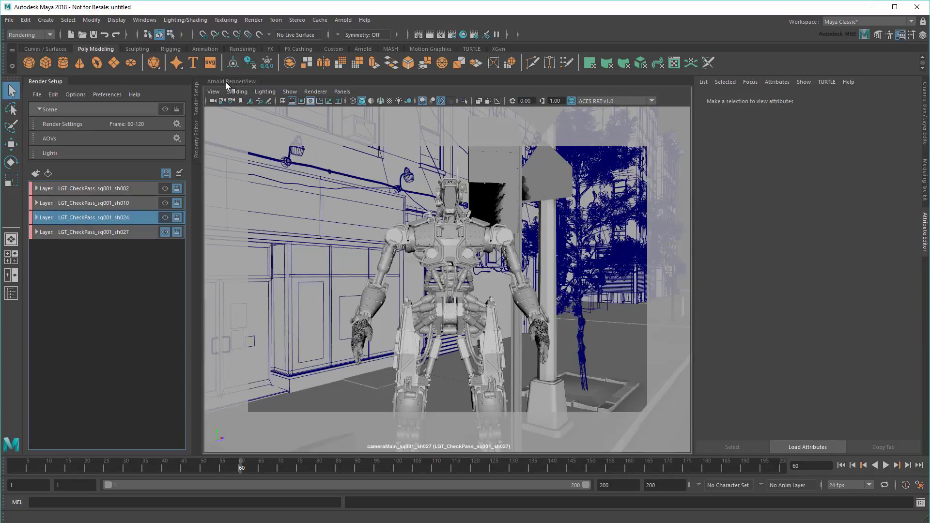
Step: View through the sh024 camera at frame 80 with sh024 as the visible layer
{"action": "left_click", "coordinate": [342, 92]}
{"action": "mouse_move", "coordinate": [355, 102]}
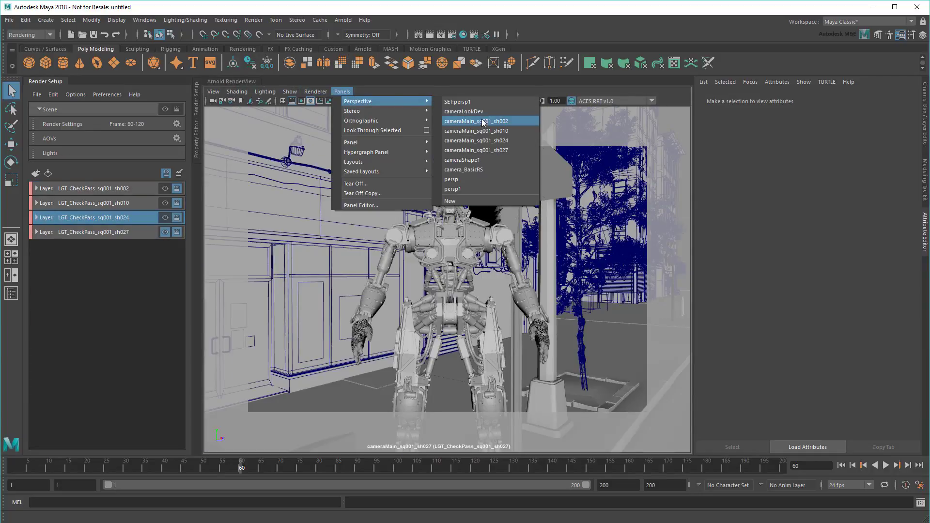
{"action": "left_click", "coordinate": [495, 141]}
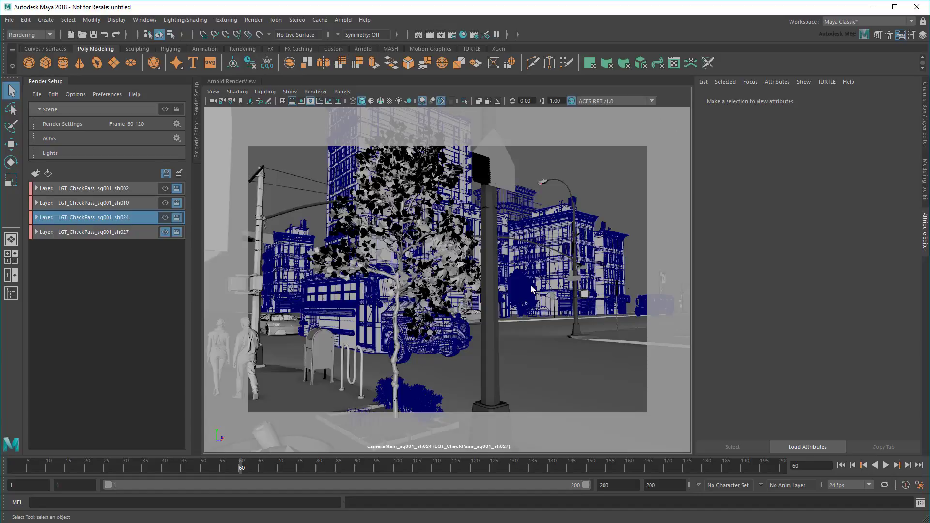
{"action": "left_click", "coordinate": [318, 469]}
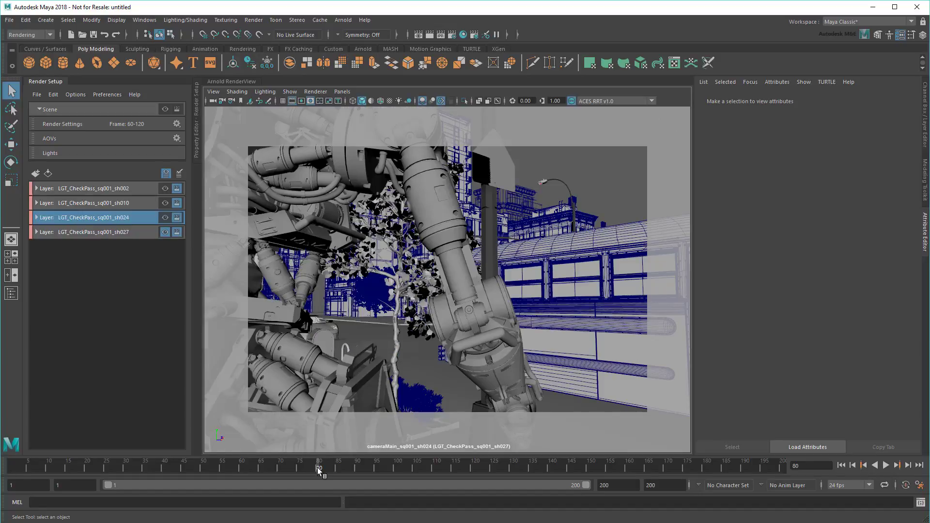
{"action": "left_click", "coordinate": [165, 218]}
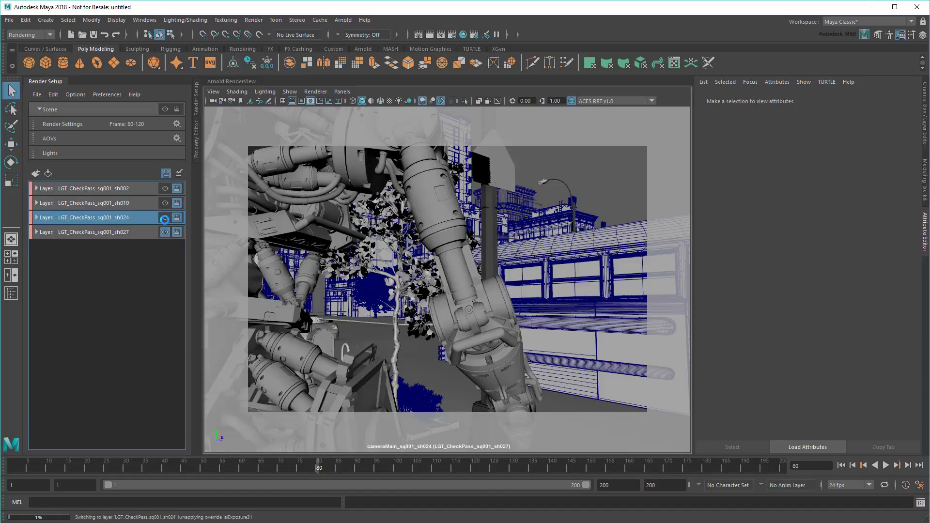
{"action": "left_click", "coordinate": [36, 218]}
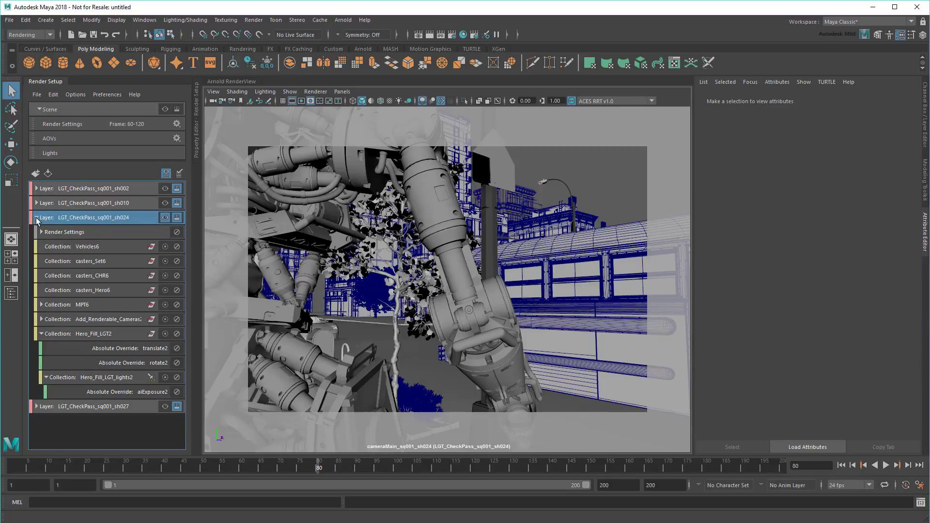
Step: Create an absolute translate override for the robot in casters_Hero6
{"action": "left_click", "coordinate": [107, 291]}
{"action": "left_click", "coordinate": [268, 235]}
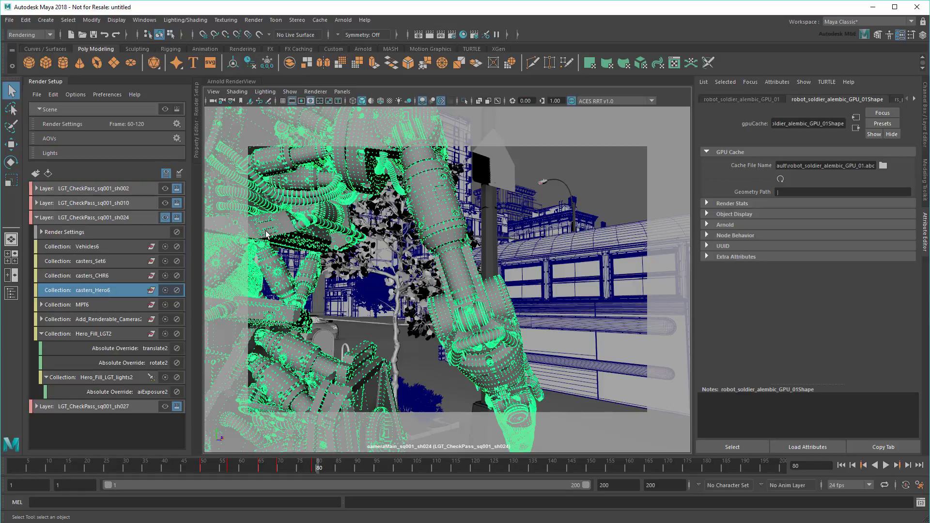
{"action": "left_click", "coordinate": [723, 99]}
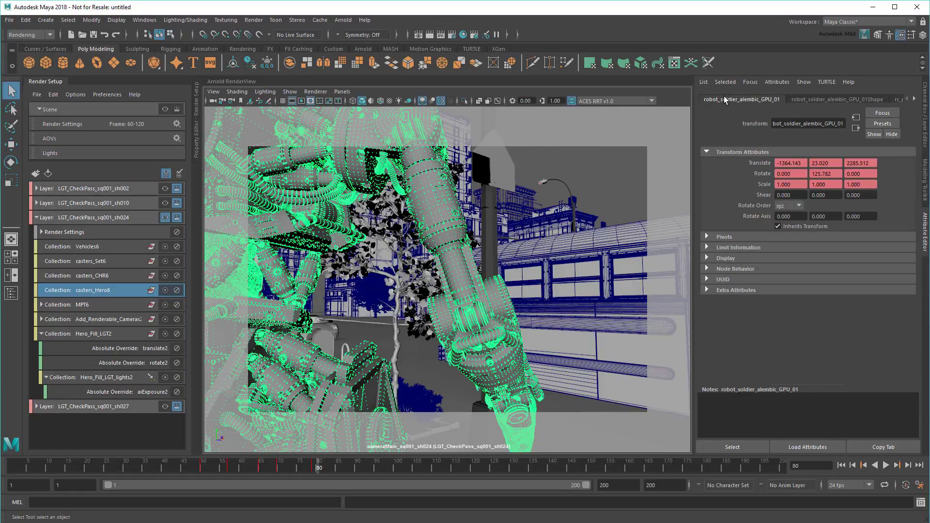
{"action": "right_click_drag", "start_coordinate": [749, 158], "coordinate": [799, 221]}
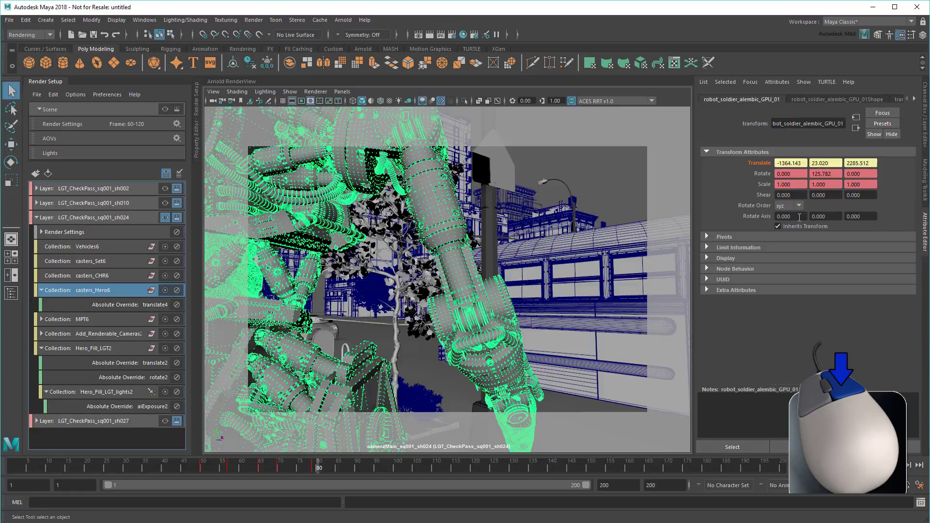
{"action": "left_click", "coordinate": [136, 305]}
Step: Set the robot's translate4 override Translate Y to -38
{"action": "left_click", "coordinate": [197, 155]}
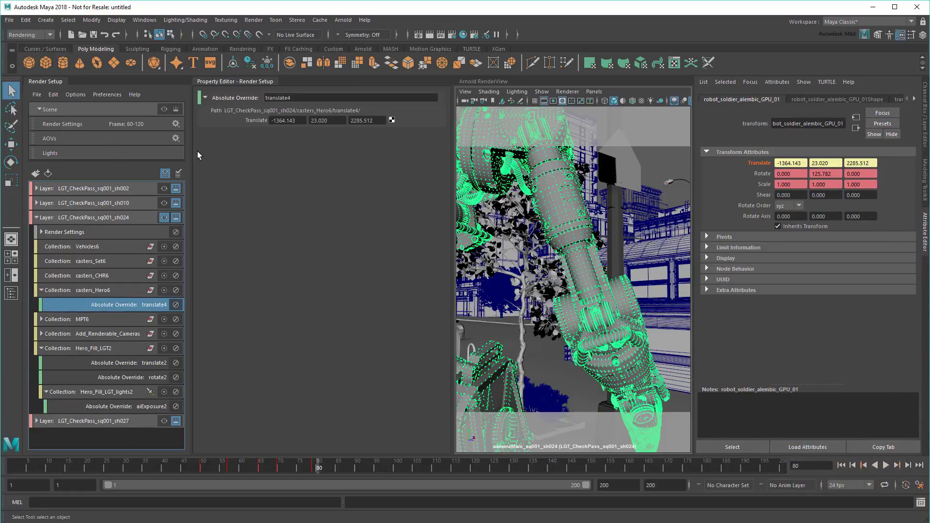
{"action": "double_click", "coordinate": [321, 120]}
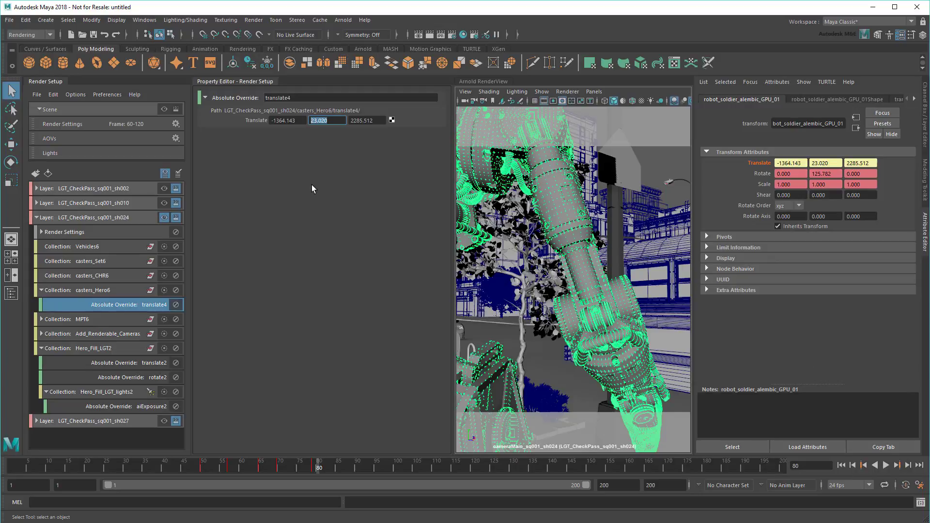
{"action": "type", "text": "-38"}
{"action": "key", "text": "Return"}
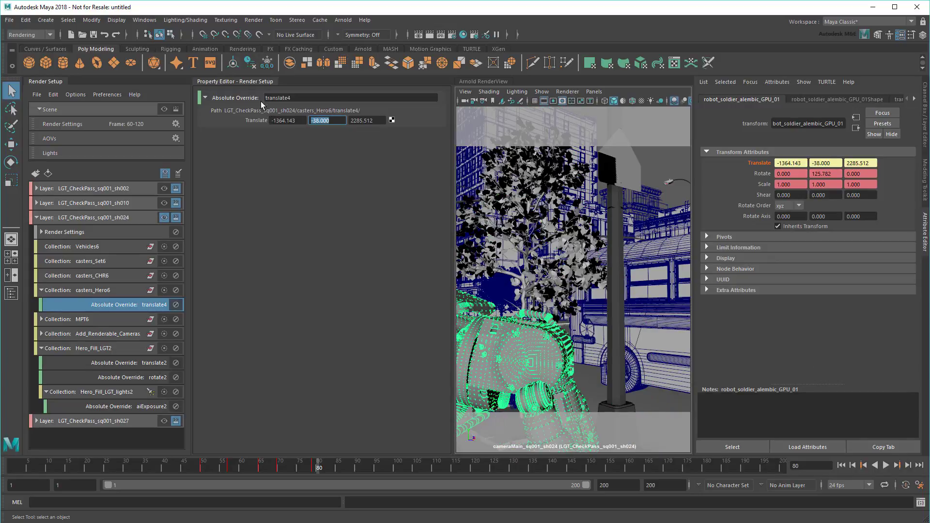
{"action": "left_click", "coordinate": [253, 83]}
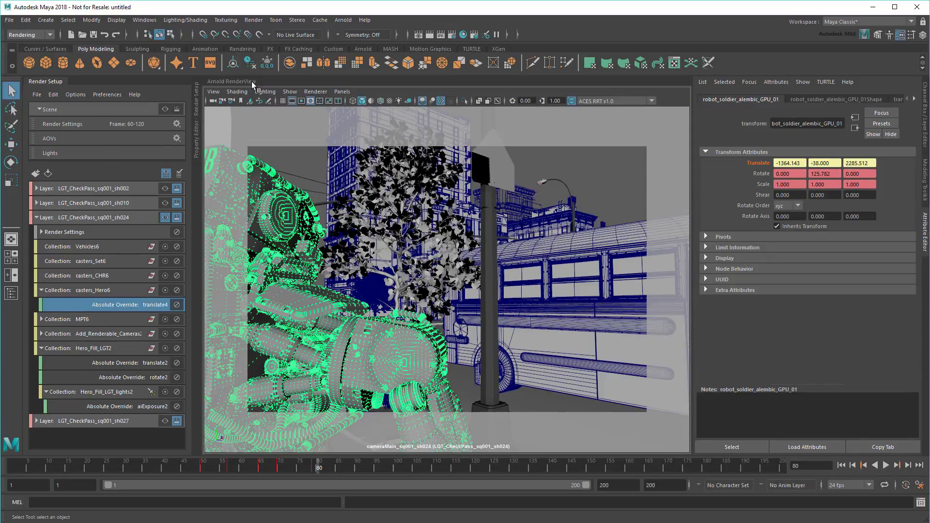
Step: Check the lowered robot through the sh010 camera, then return to the sh024 camera
{"action": "left_click", "coordinate": [342, 92]}
{"action": "mouse_move", "coordinate": [357, 106]}
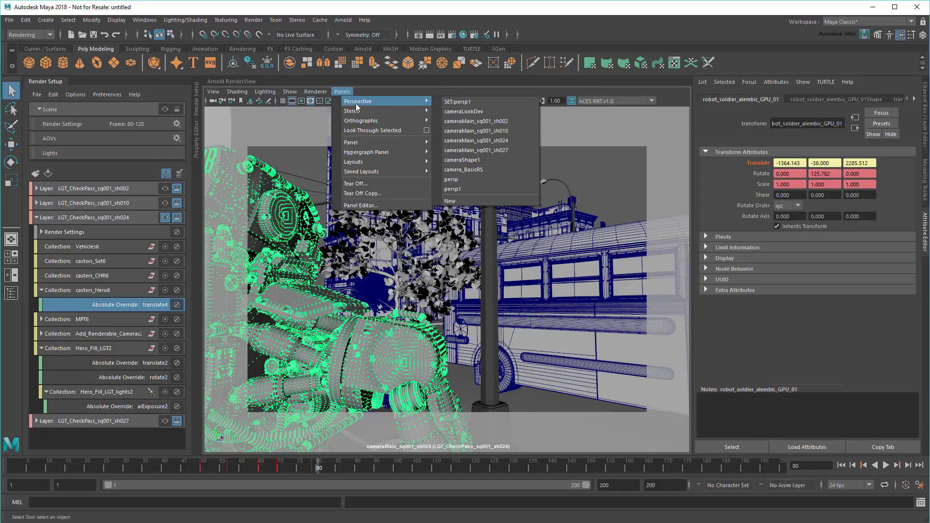
{"action": "left_click", "coordinate": [484, 131]}
{"action": "mouse_move", "coordinate": [432, 325]}
{"action": "left_mouse_down", "text": "alt"}
{"action": "mouse_move", "coordinate": [447, 330]}
{"action": "mouse_move", "coordinate": [438, 330]}
{"action": "left_mouse_up", "text": "alt"}
{"action": "left_click_drag", "start_coordinate": [347, 413], "coordinate": [460, 331]}
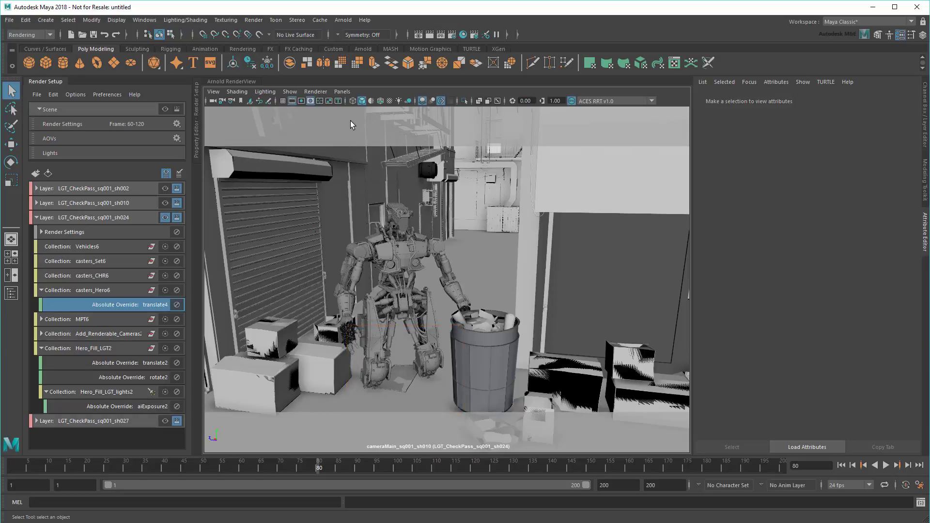
{"action": "left_click", "coordinate": [344, 94]}
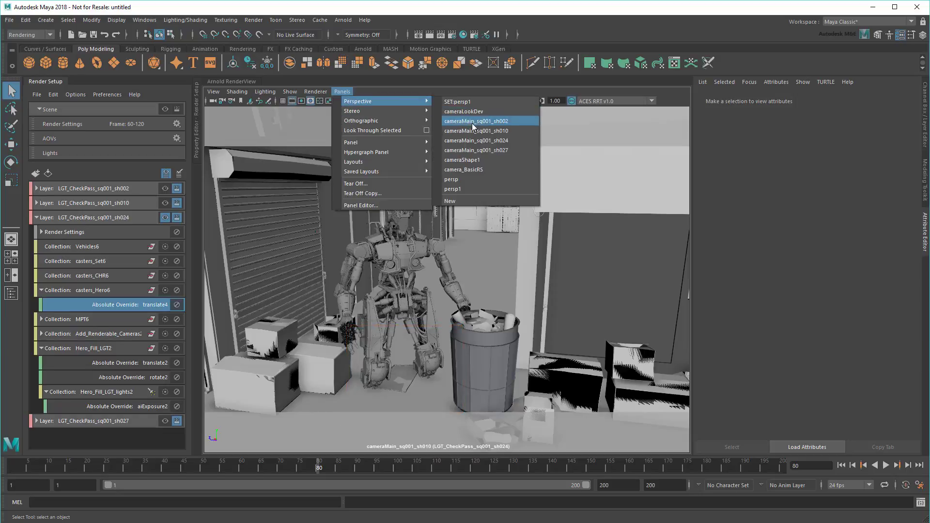
{"action": "left_click", "coordinate": [478, 142]}
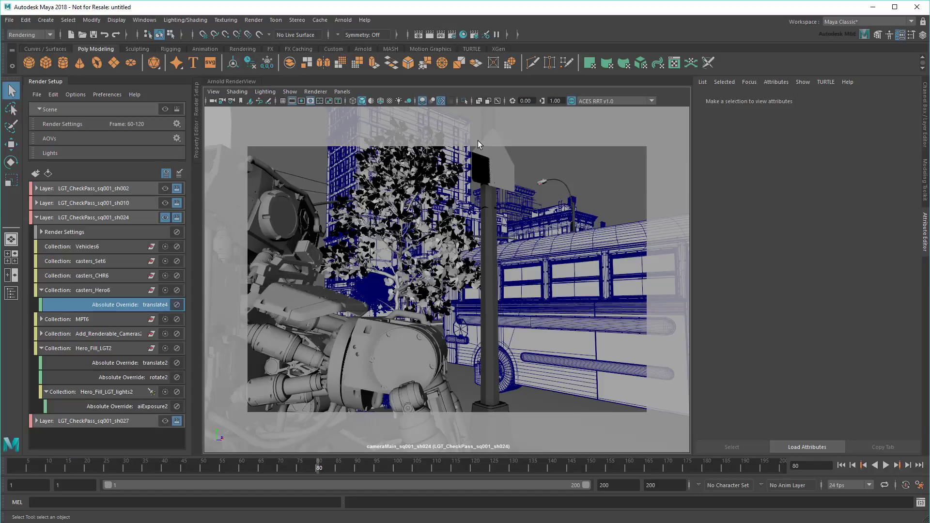
Step: Select the bus and inspect the objects in the Vehicles6 collection
{"action": "left_click", "coordinate": [583, 363]}
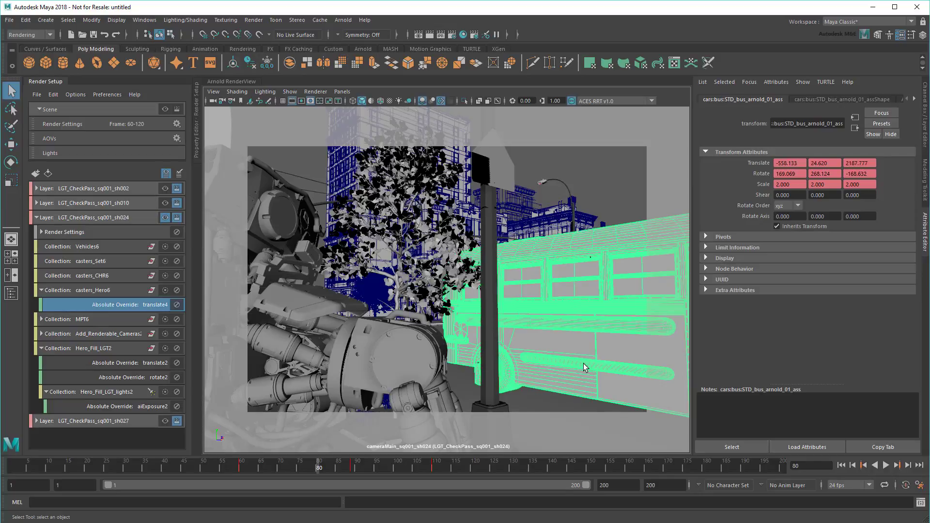
{"action": "left_click", "coordinate": [94, 247]}
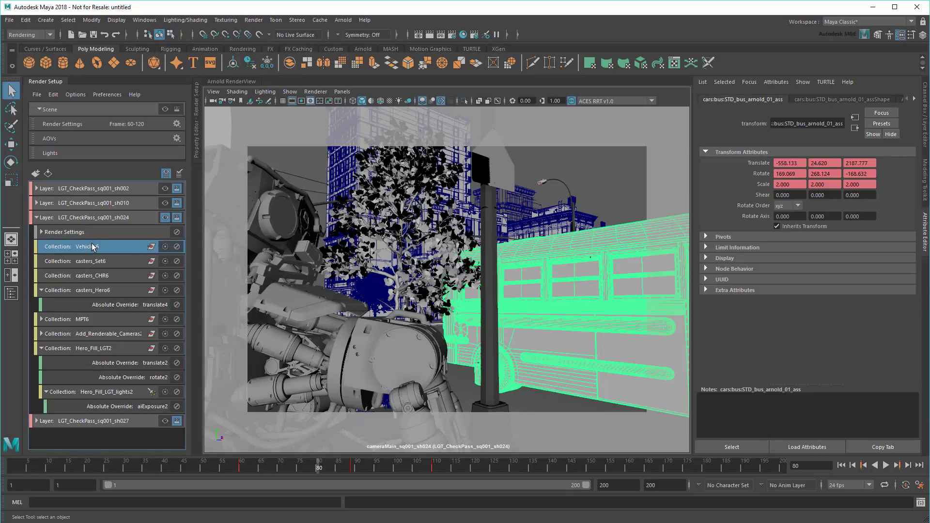
{"action": "left_click", "coordinate": [196, 145]}
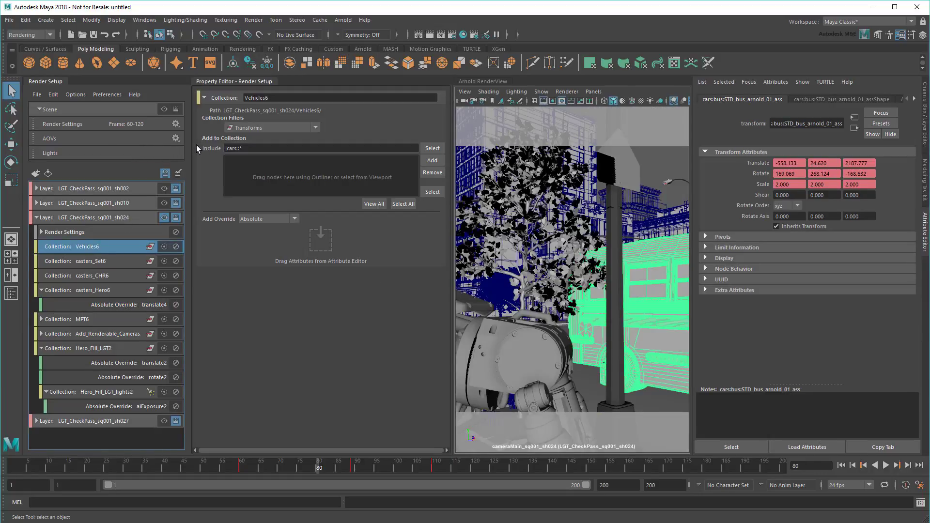
{"action": "left_click", "coordinate": [372, 204]}
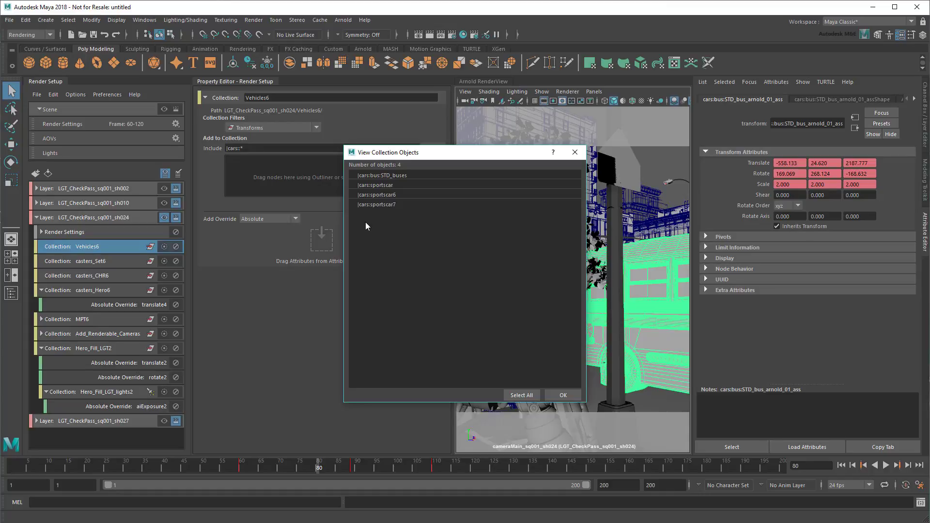
{"action": "left_click", "coordinate": [575, 153]}
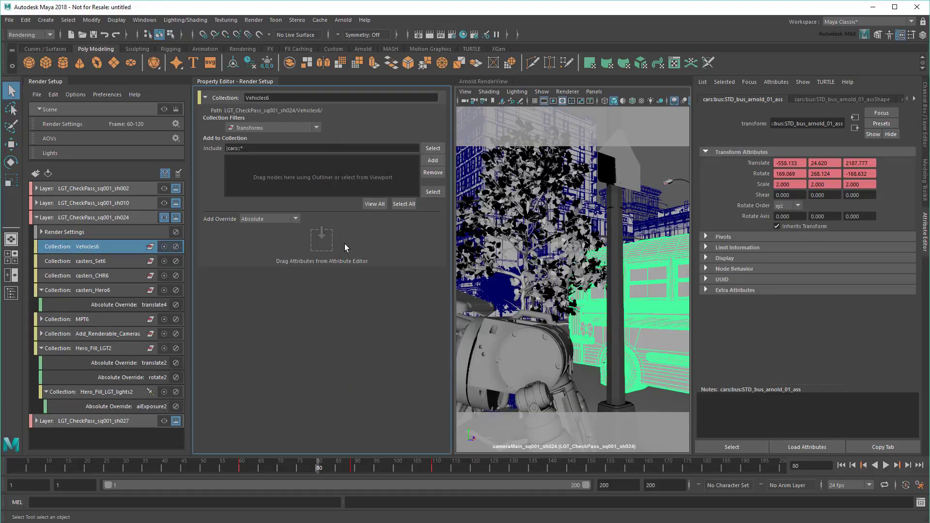
Step: Create a vehicle_push collection in sh024 and add the bus and sportscar
{"action": "right_click", "coordinate": [108, 222]}
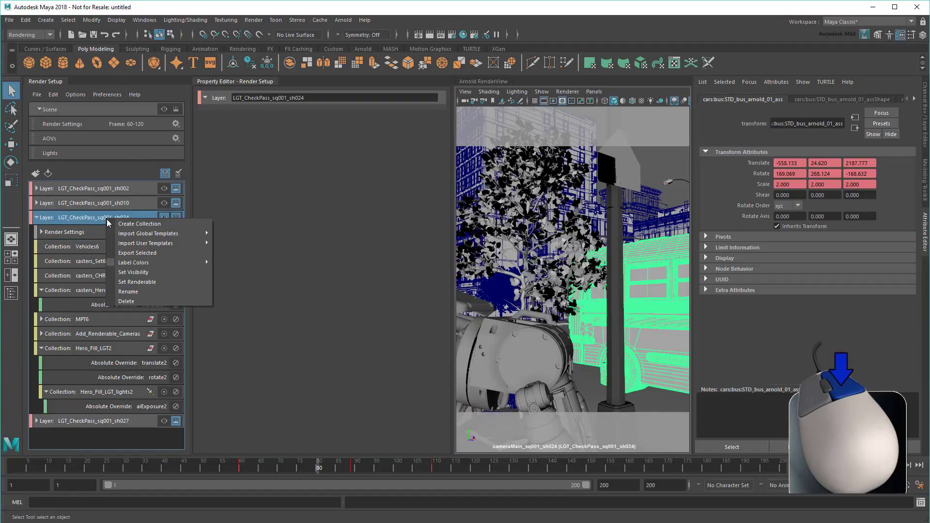
{"action": "left_click", "coordinate": [122, 224]}
{"action": "type", "text": "vehicl"}
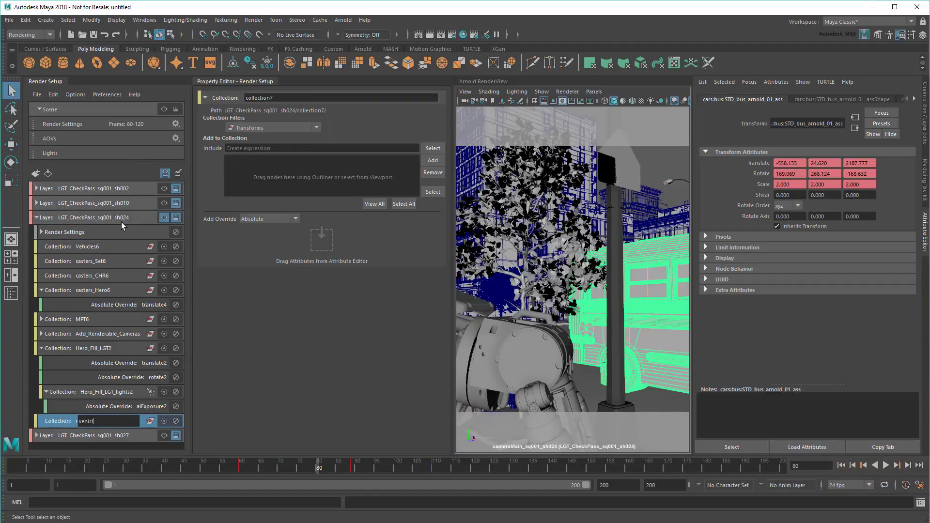
{"action": "type", "text": "e_push"}
{"action": "key", "text": "Return"}
{"action": "left_click", "coordinate": [430, 161]}
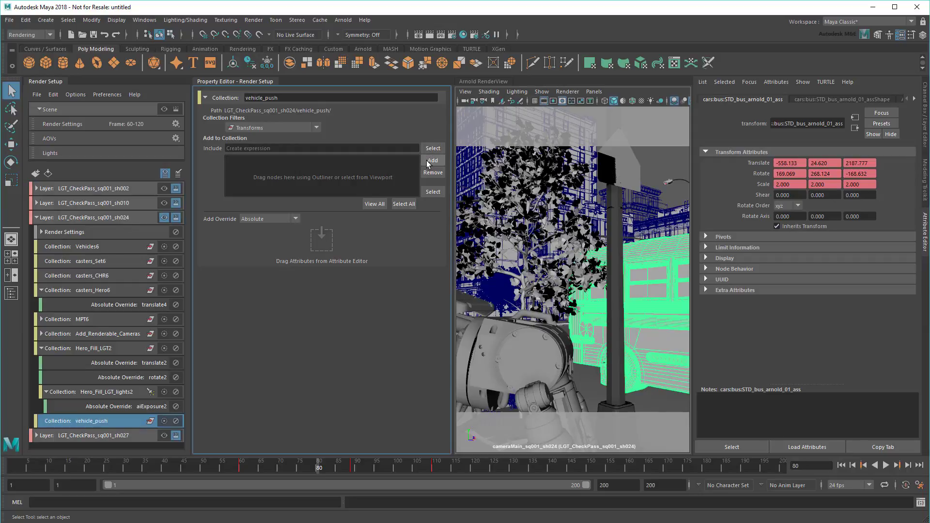
{"action": "left_click_drag", "start_coordinate": [581, 305], "coordinate": [514, 327], "text": "alt"}
{"action": "left_click", "coordinate": [498, 314]}
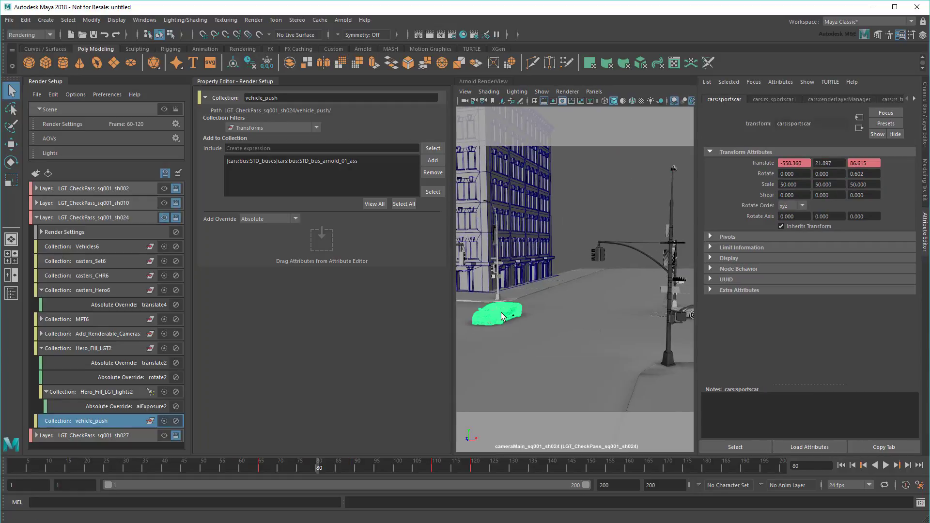
{"action": "left_click", "coordinate": [435, 163]}
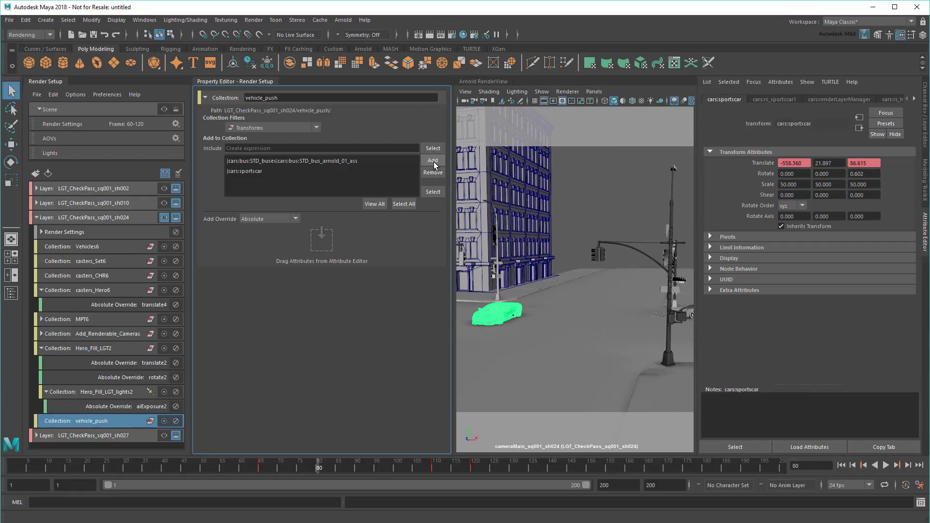
Step: Create a relative translate override for the vehicle_push collection
{"action": "left_click_drag", "start_coordinate": [313, 469], "coordinate": [312, 467]}
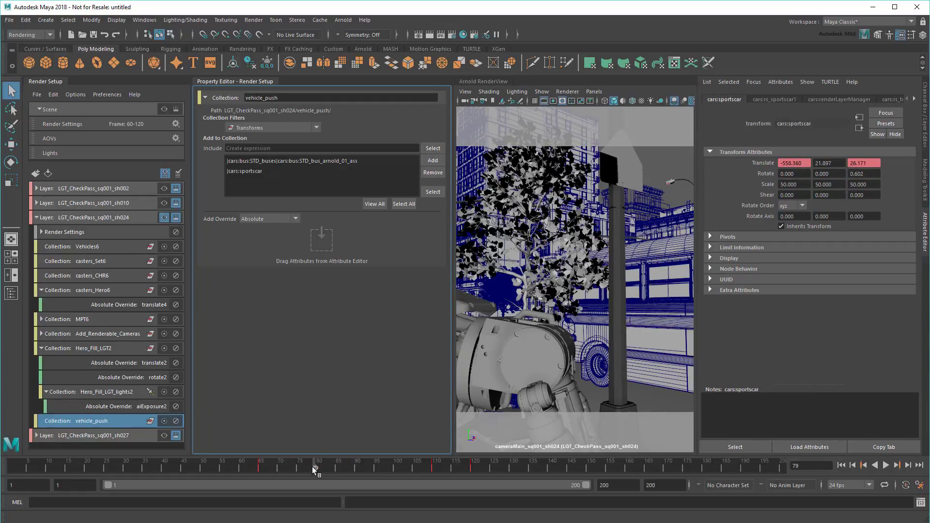
{"action": "right_click", "coordinate": [766, 163]}
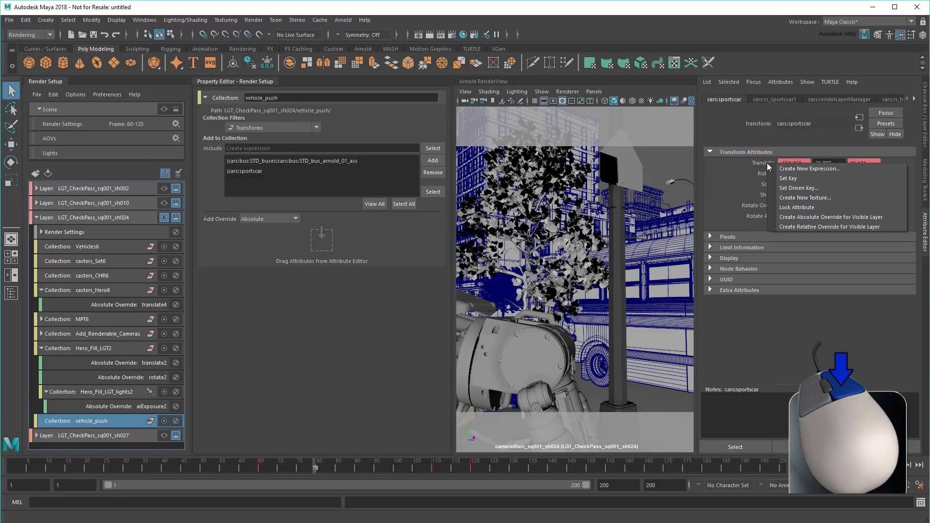
{"action": "right_click_drag", "start_coordinate": [766, 163], "coordinate": [817, 228]}
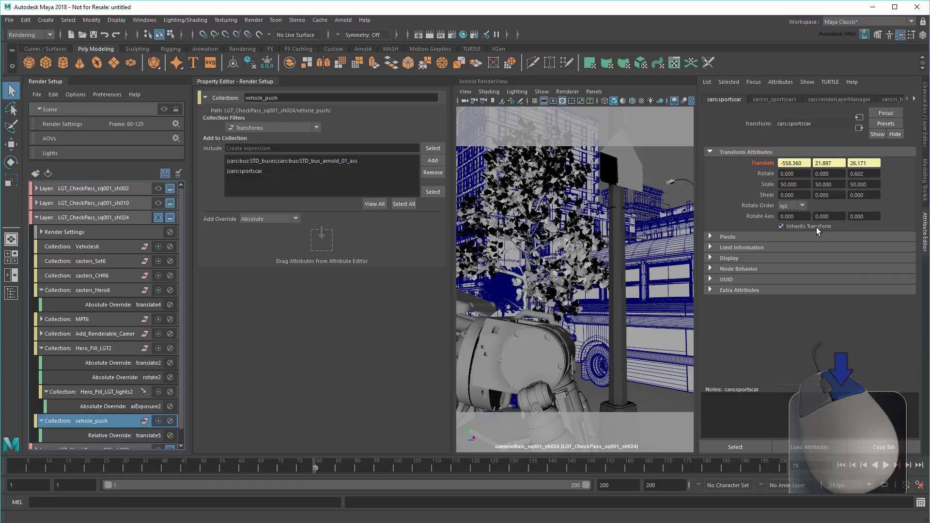
Step: Set the translate5 relative override Z offset to 500
{"action": "left_click", "coordinate": [141, 436]}
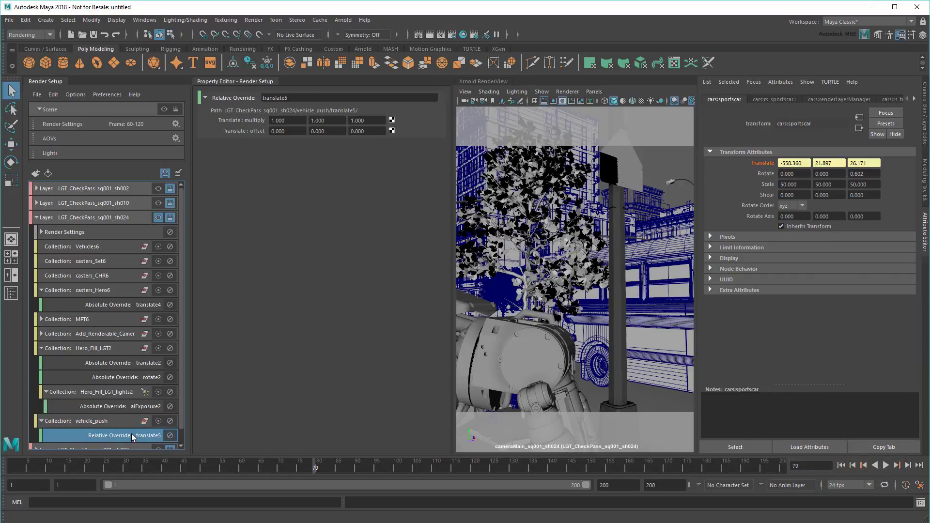
{"action": "left_click", "coordinate": [352, 132]}
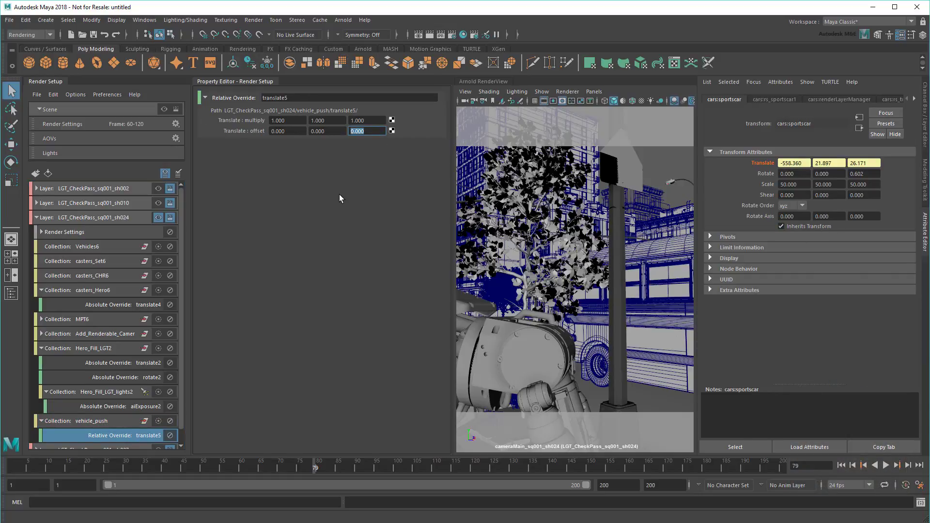
{"action": "type", "text": "500"}
{"action": "key", "text": "Return"}
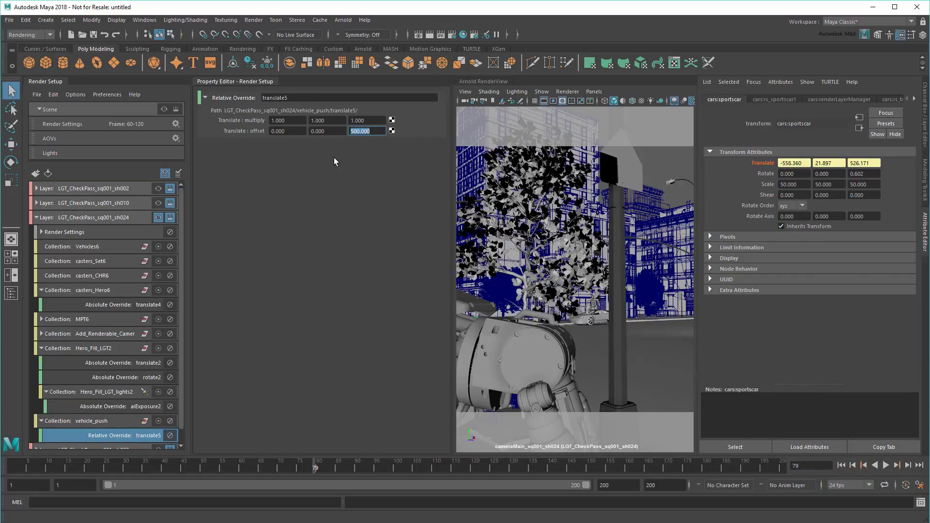
Step: Play the sh024 shot and stop at frame 105 to check the pushed vehicles
{"action": "left_click", "coordinate": [248, 83]}
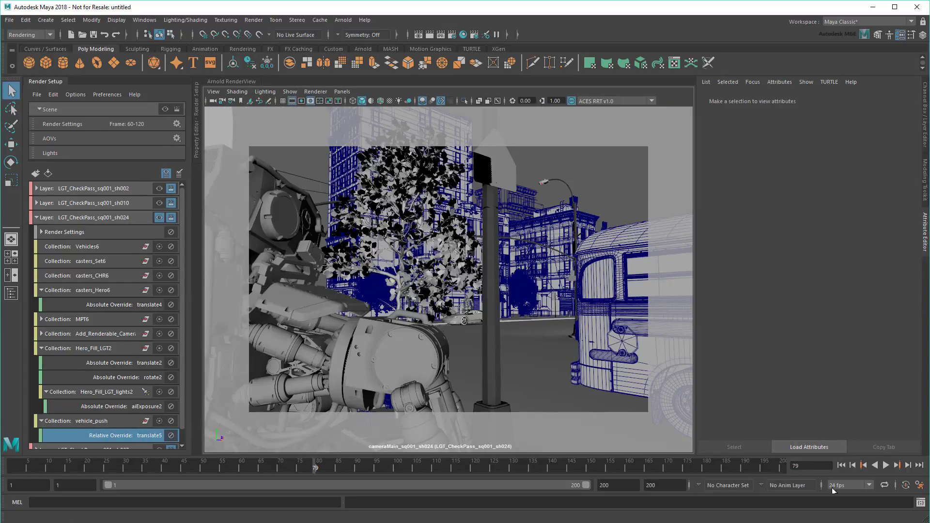
{"action": "left_click", "coordinate": [886, 466]}
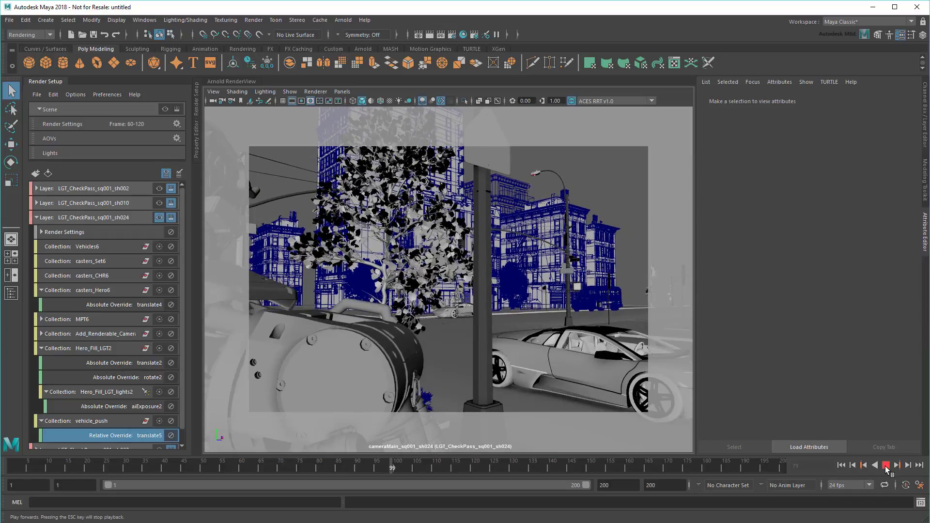
{"action": "left_click", "coordinate": [886, 466]}
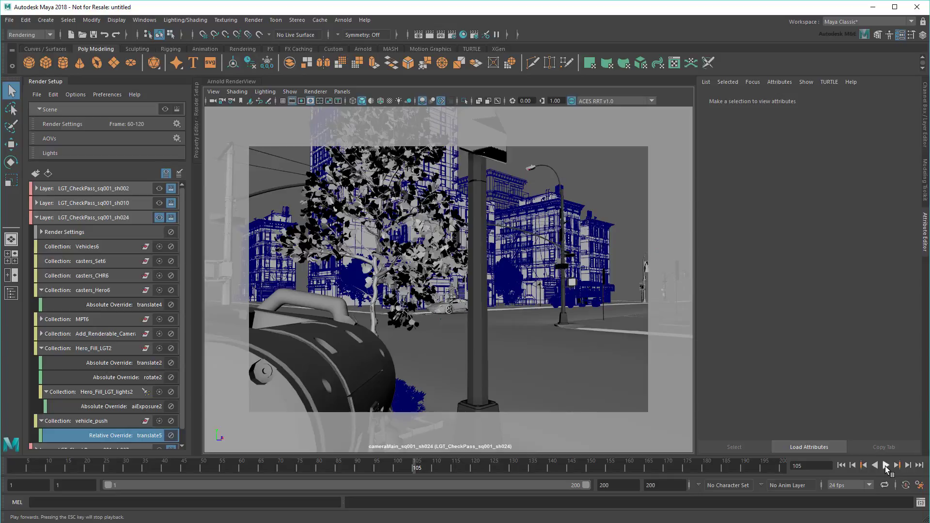
{"action": "left_click", "coordinate": [36, 217]}
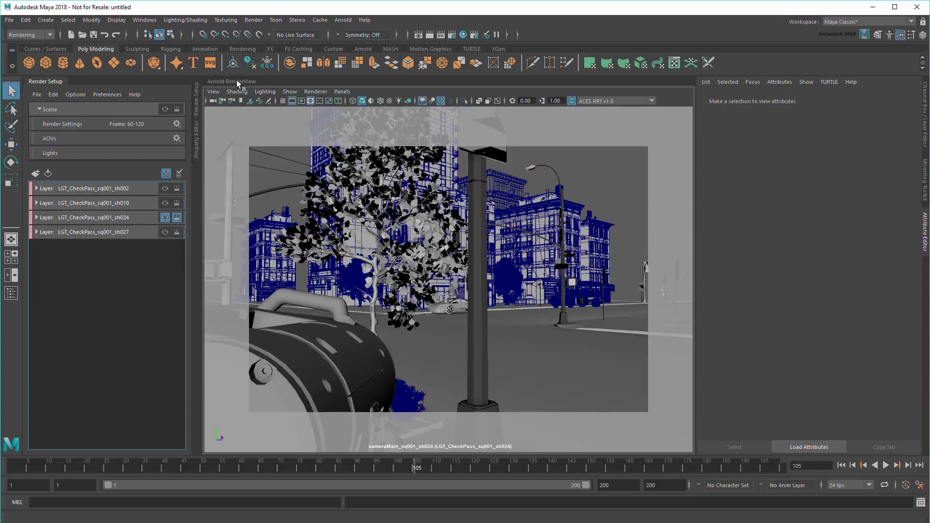
{"action": "left_click", "coordinate": [252, 20]}
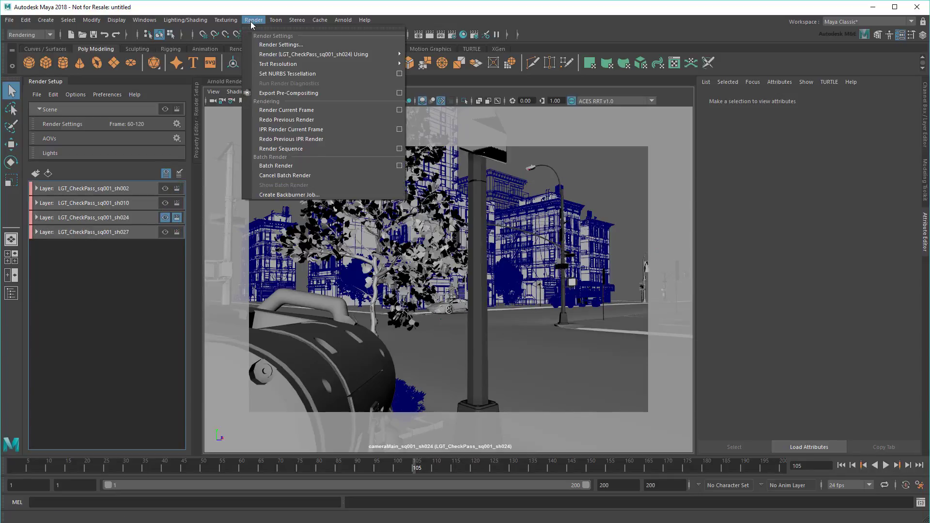
Step: Run Render > Batch Render on the four check-pass layers
{"action": "left_click", "coordinate": [310, 166]}
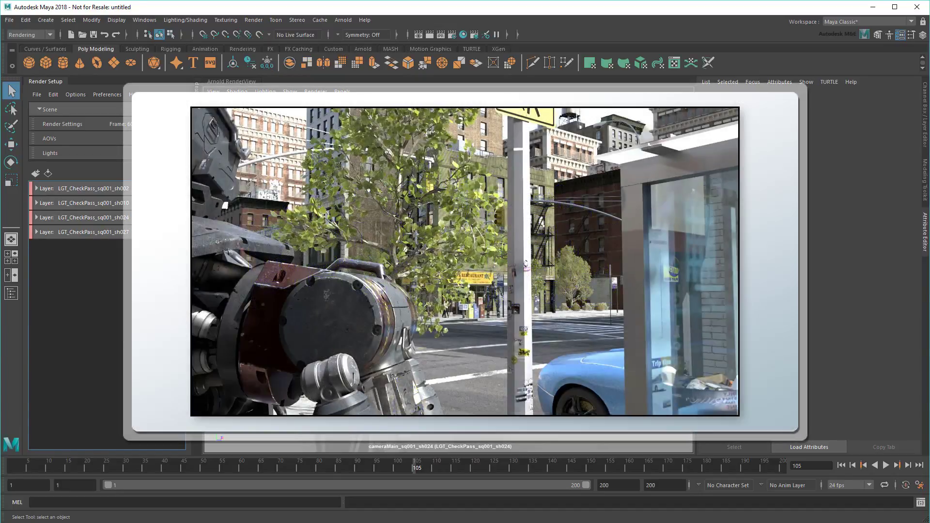